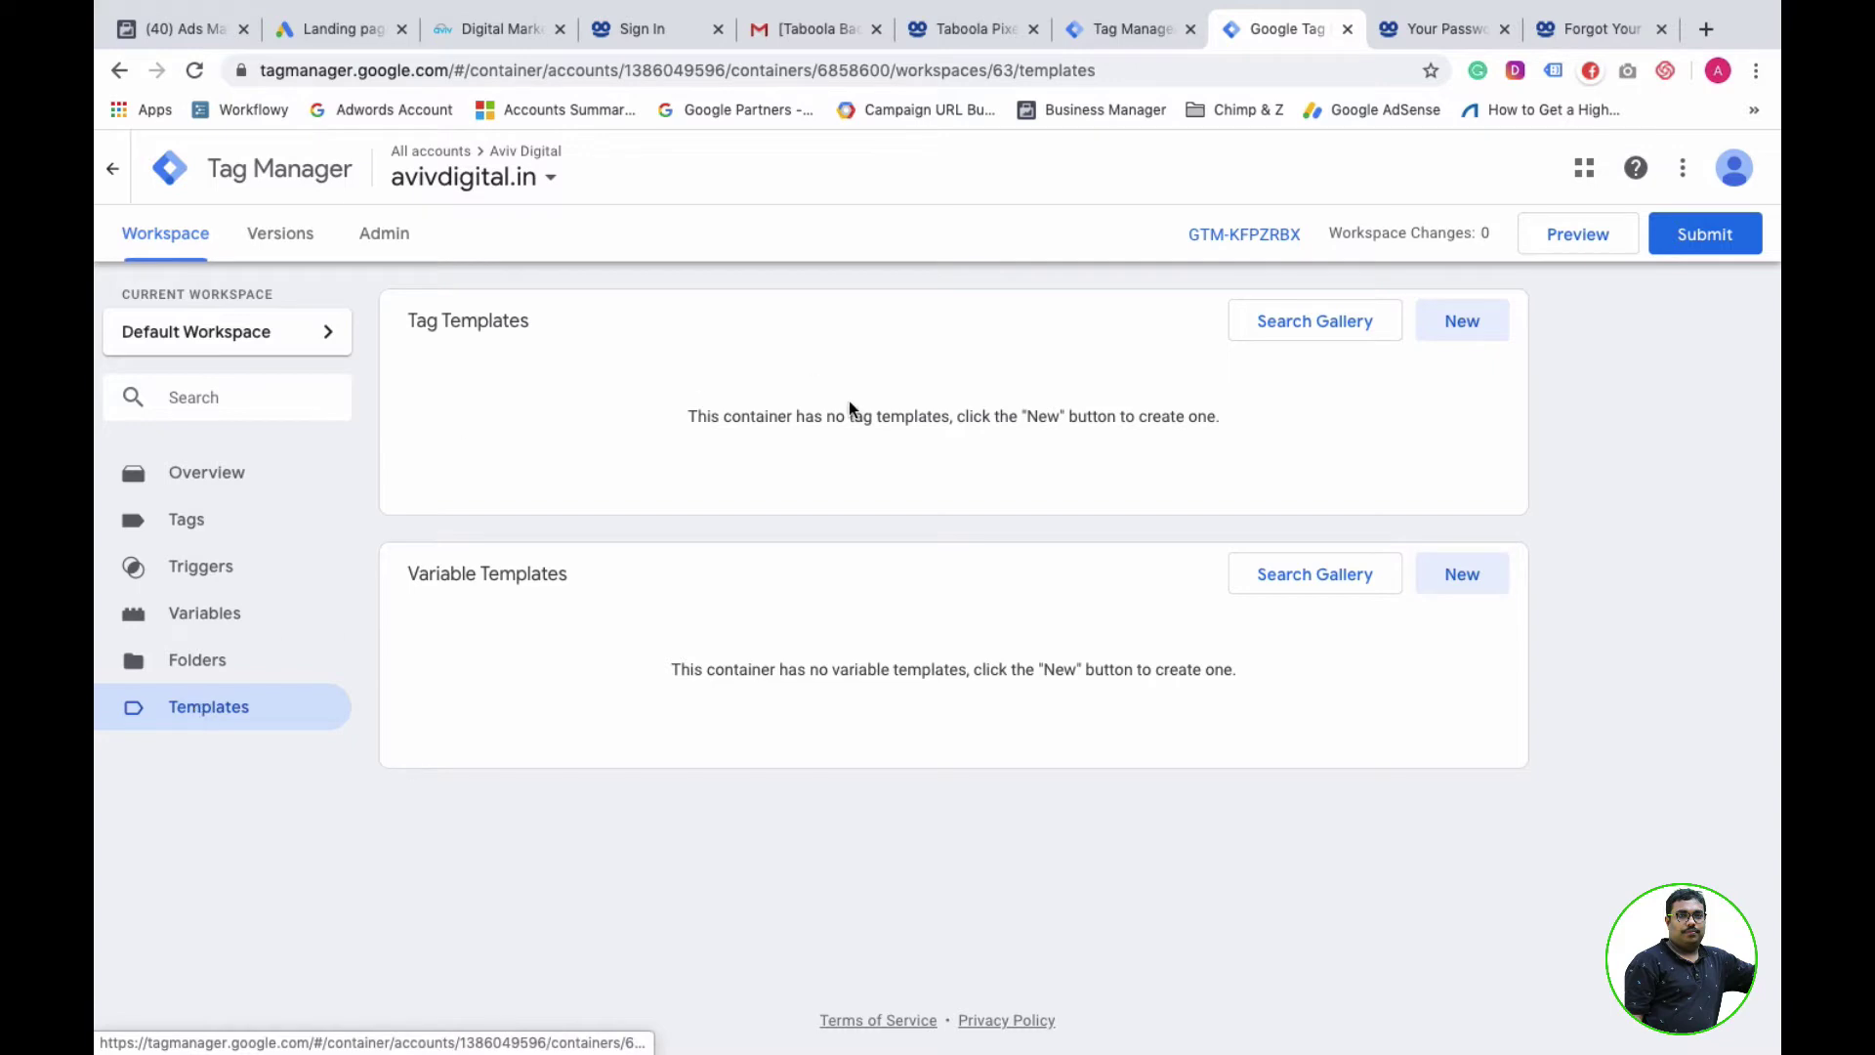
- Search the community gallery for 'tabo' and add the Taboola Pixel template to the workspace
left_click(1312, 337)
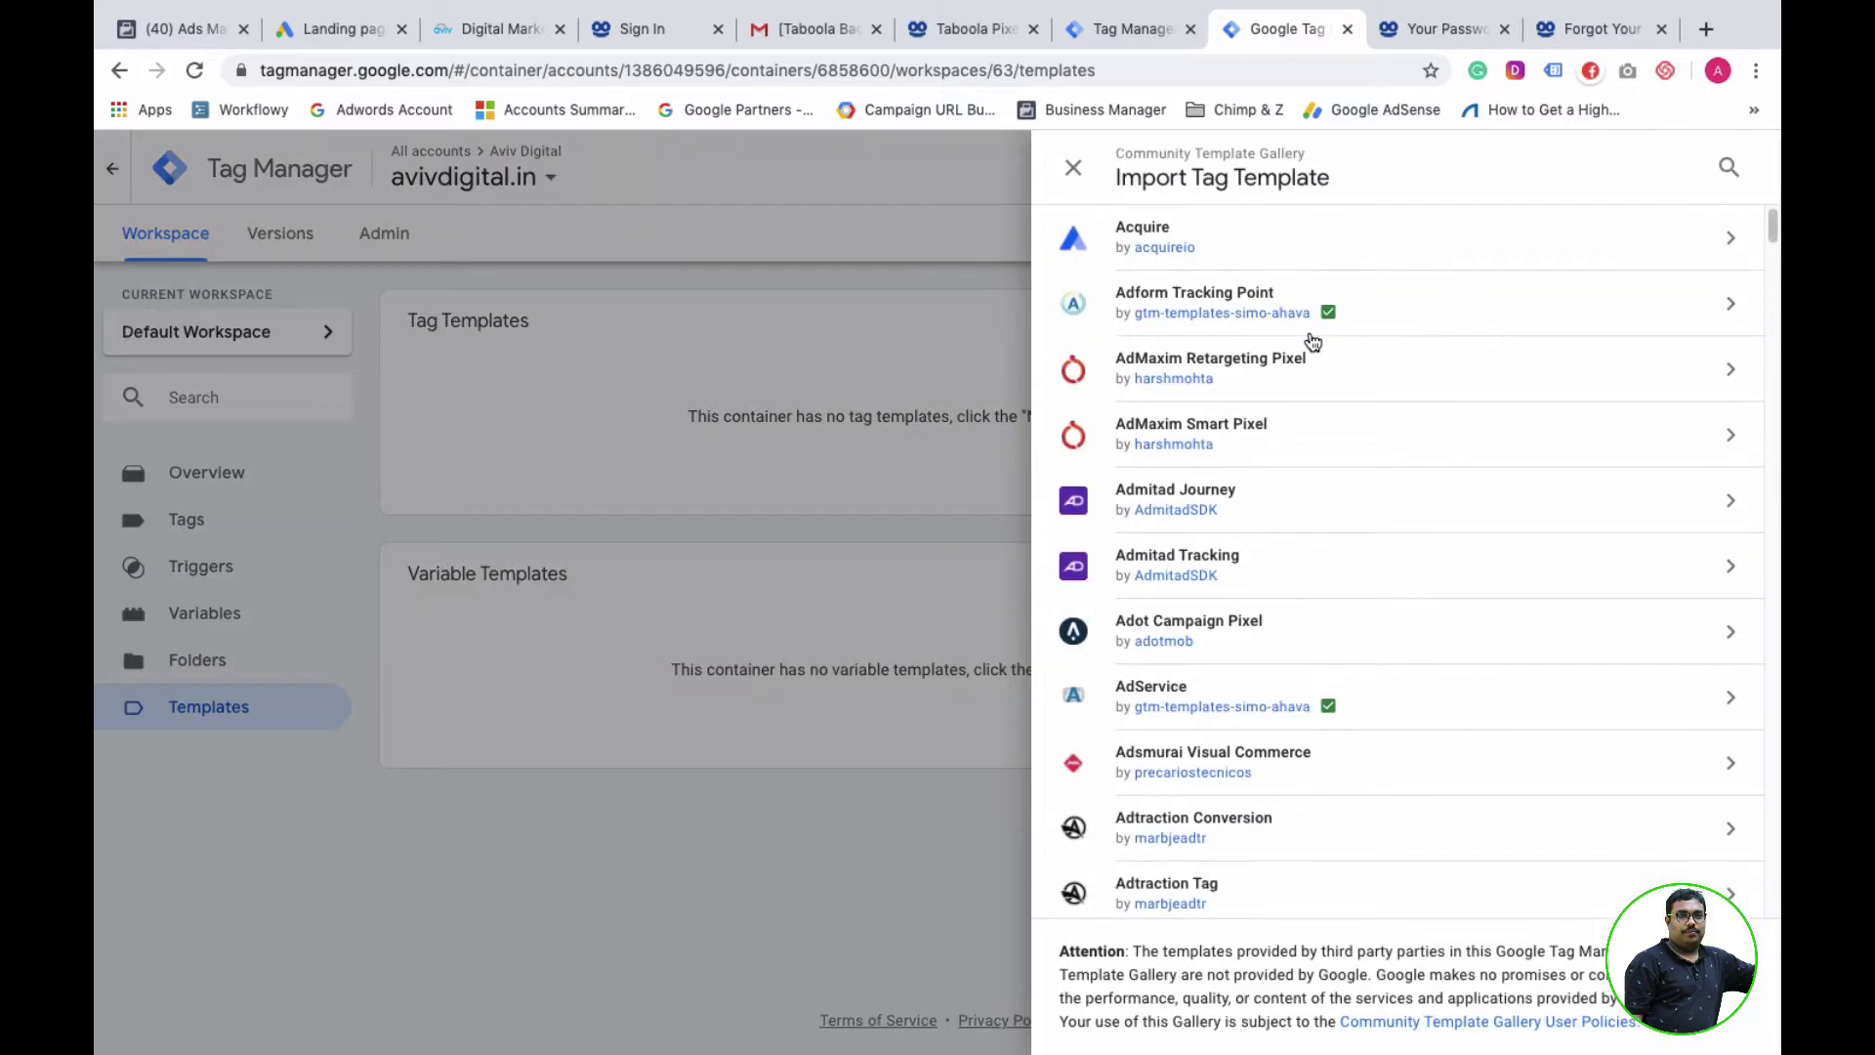
left_click(1728, 167)
type("tabo")
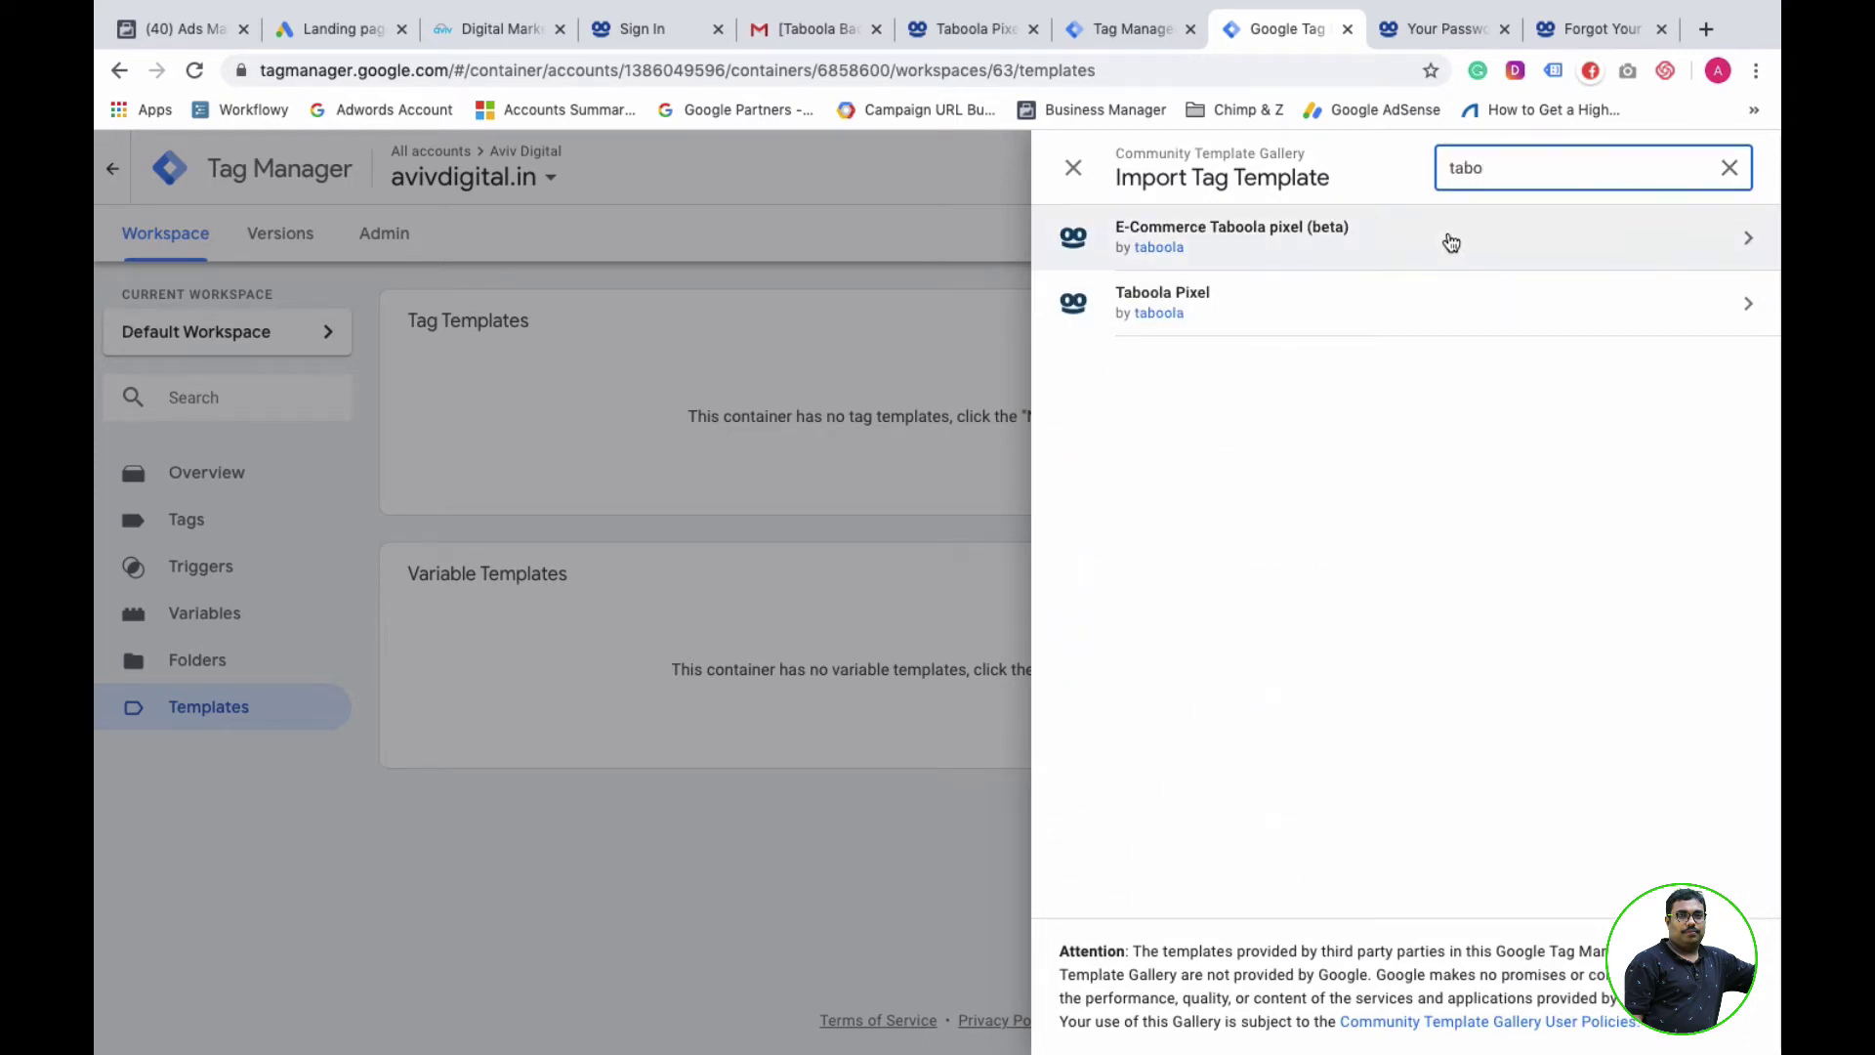
left_click(1460, 315)
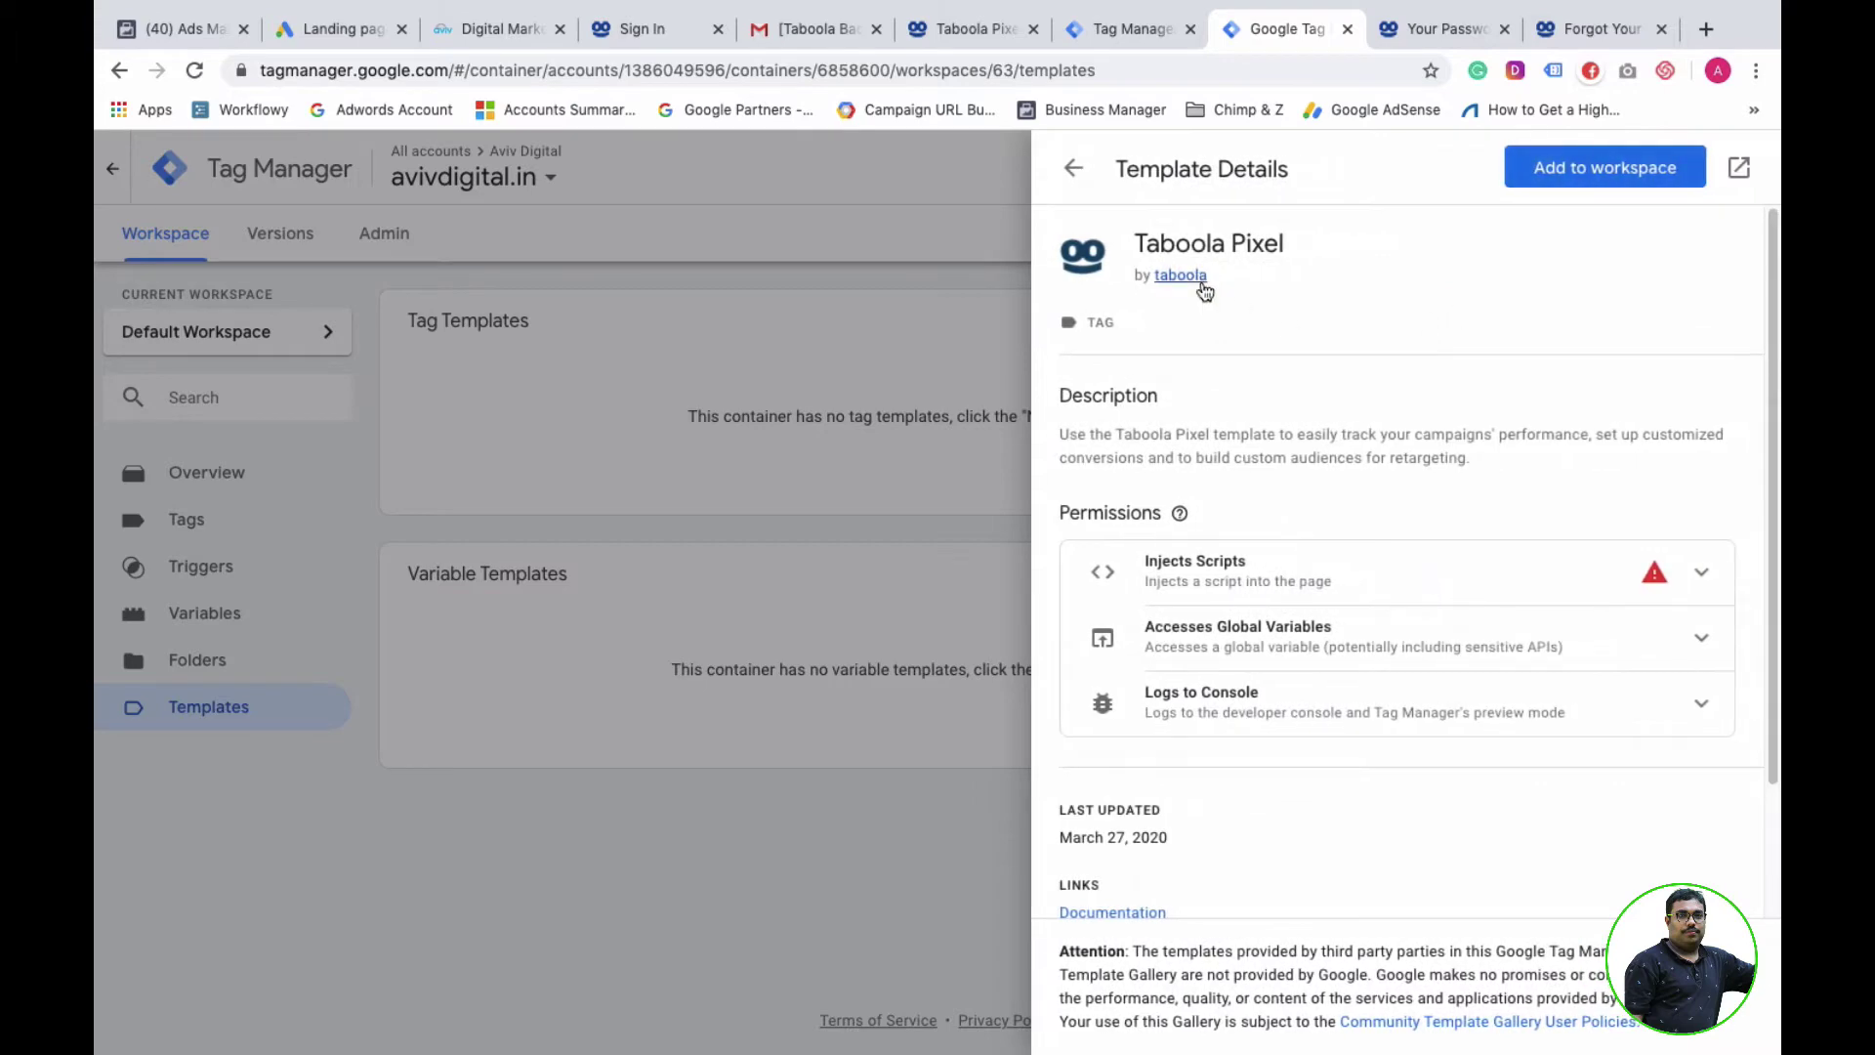
scroll(1258, 706, "down", 3)
scroll(1258, 706, "up", 3)
left_click(1564, 172)
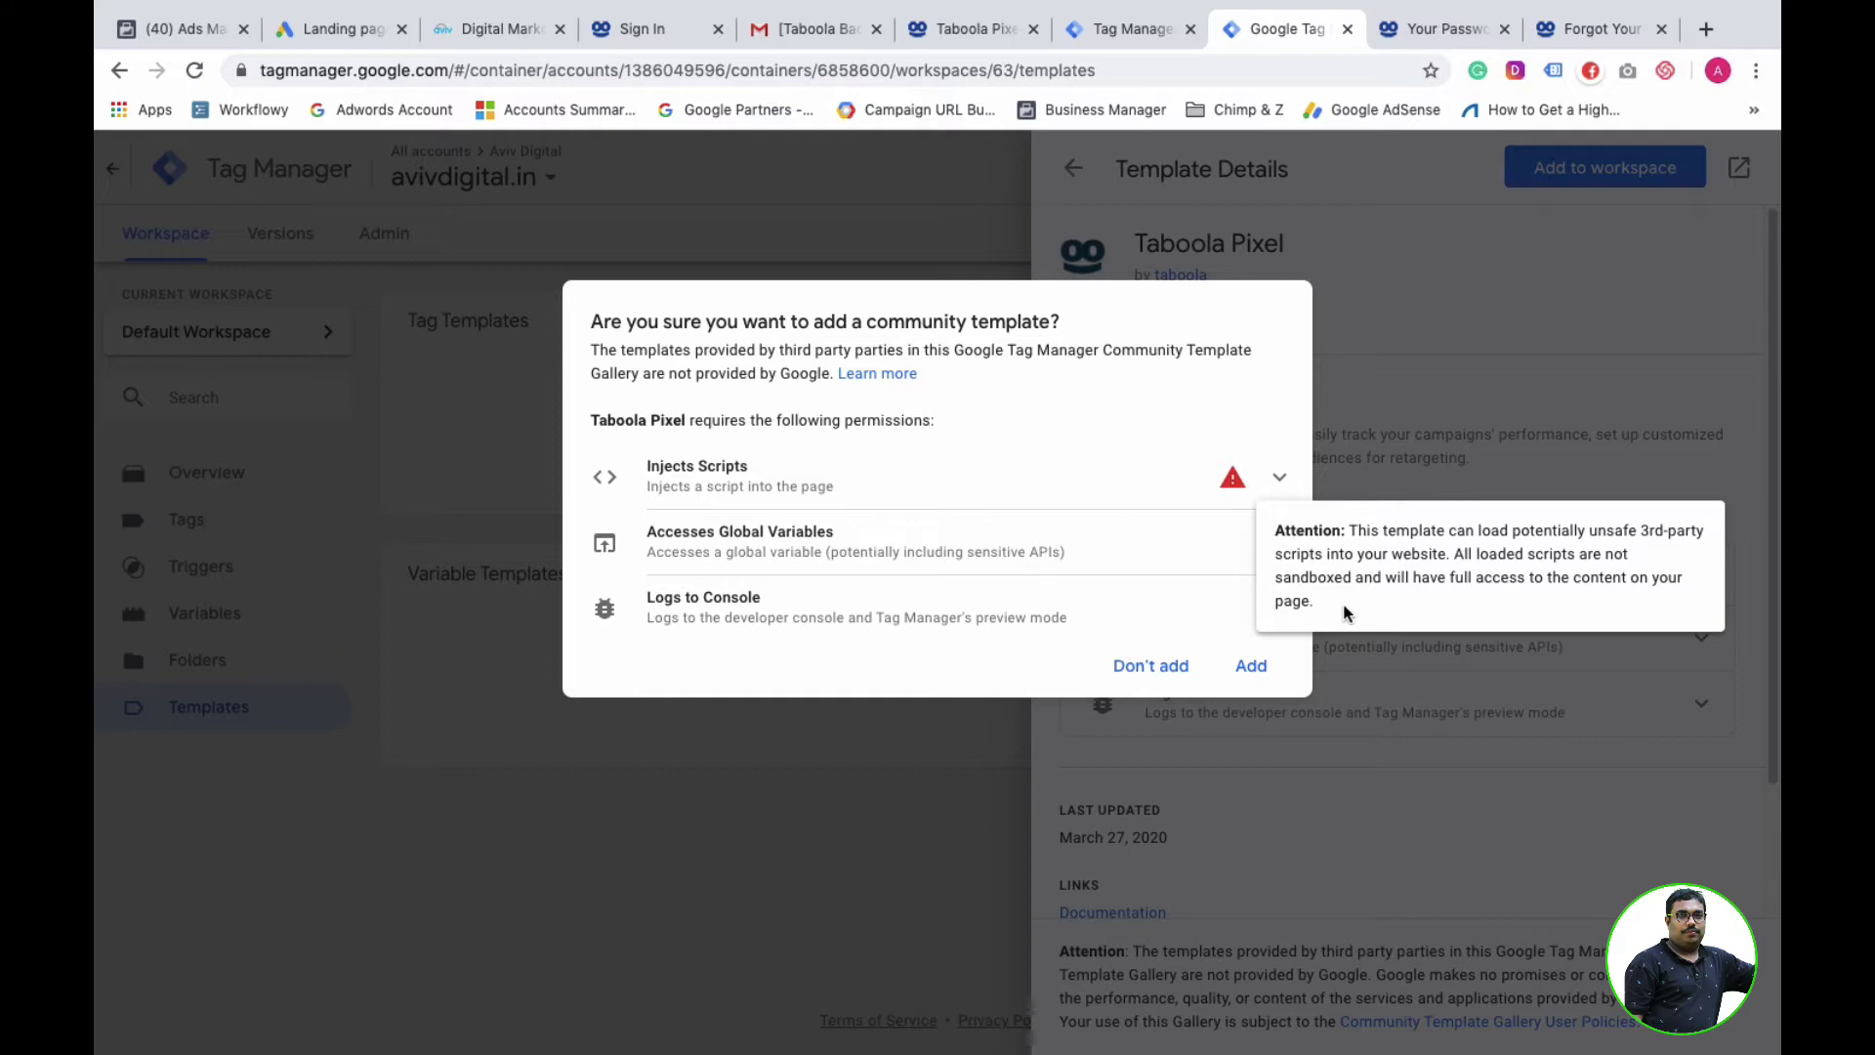
left_click(1251, 667)
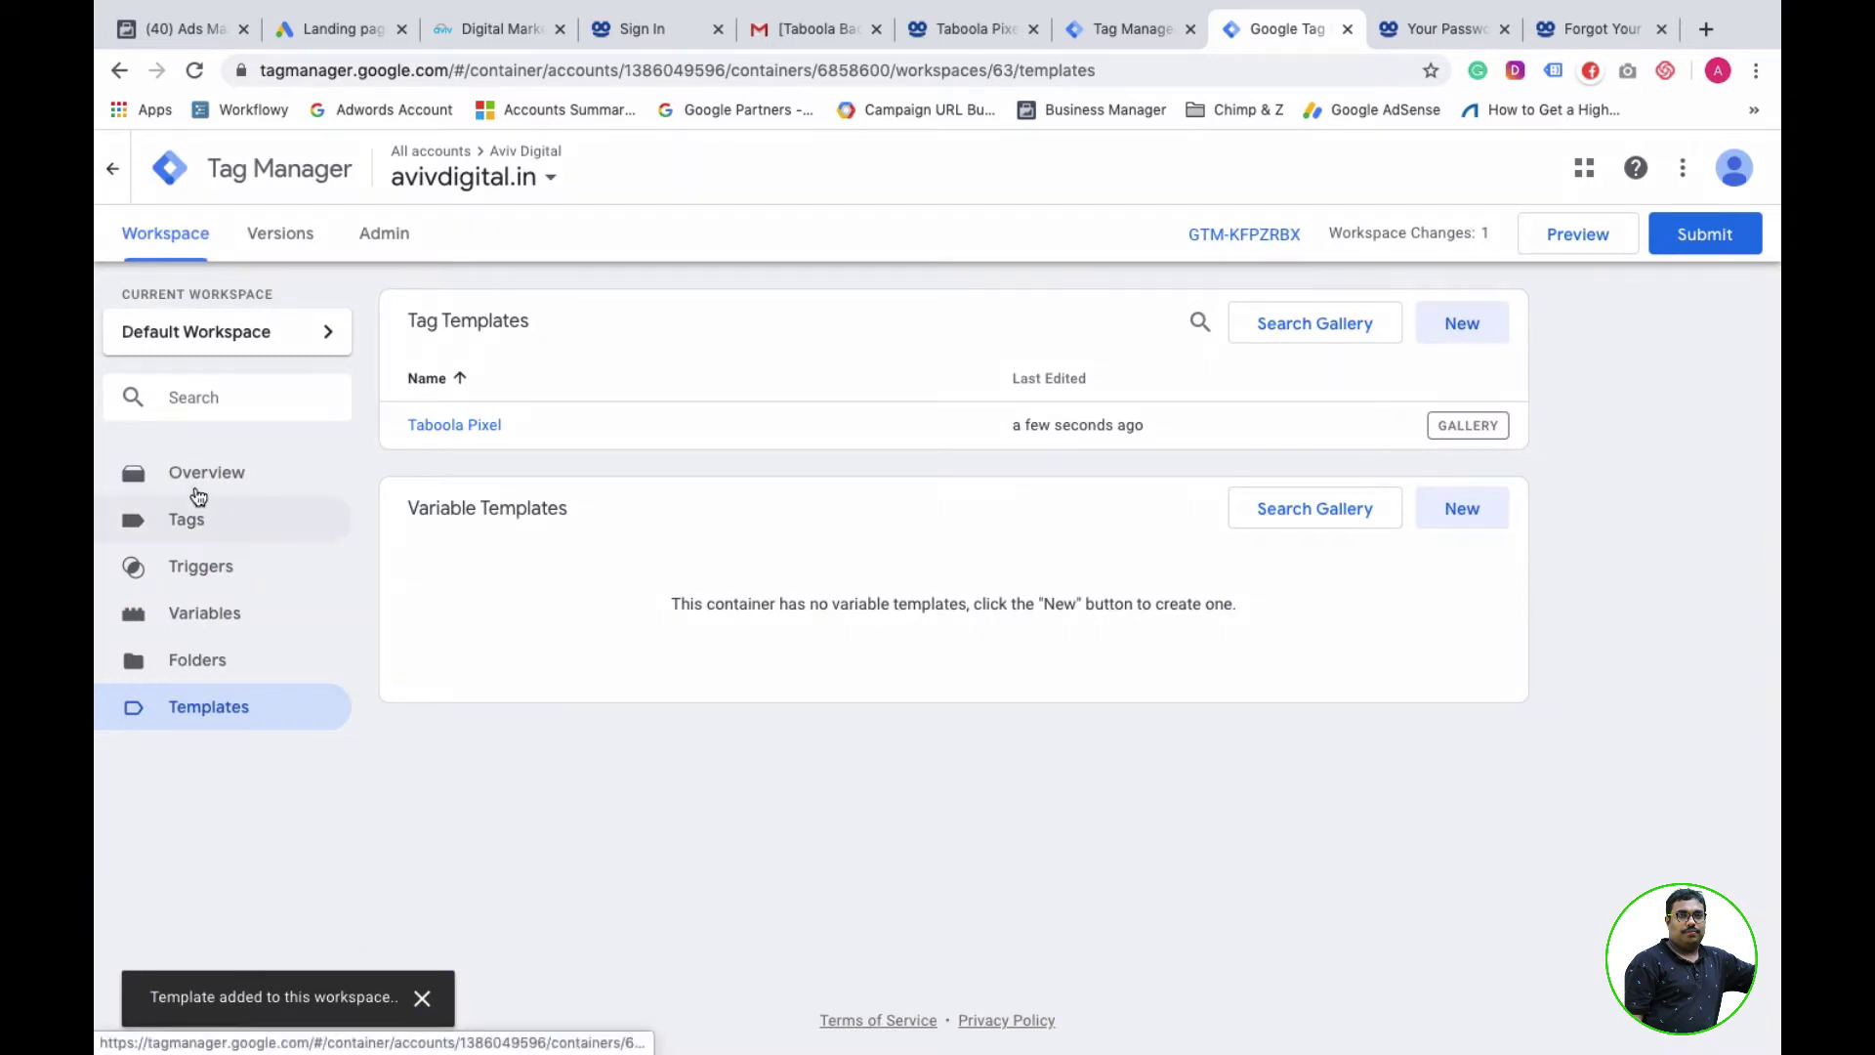
- Create a new tag and set its type to Taboola Pixel
left_click(203, 530)
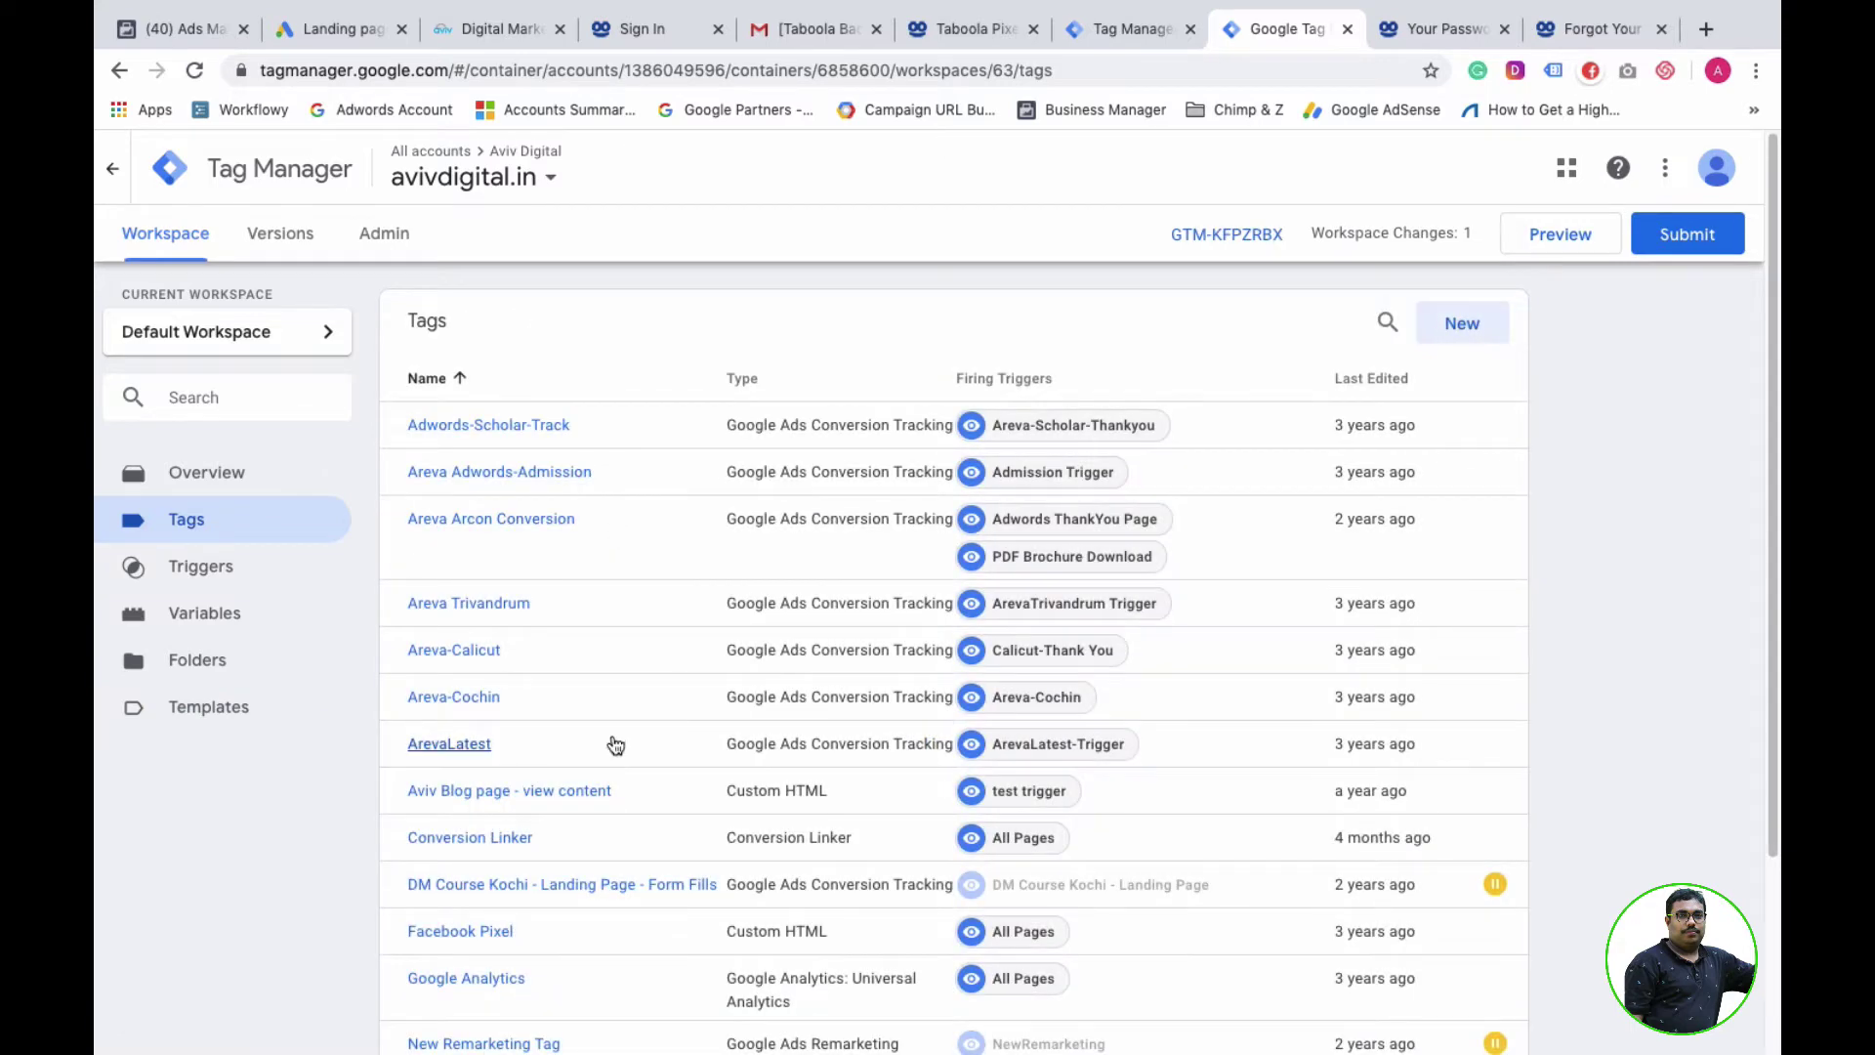
scroll(615, 745, "down", 5)
scroll(615, 745, "up", 2)
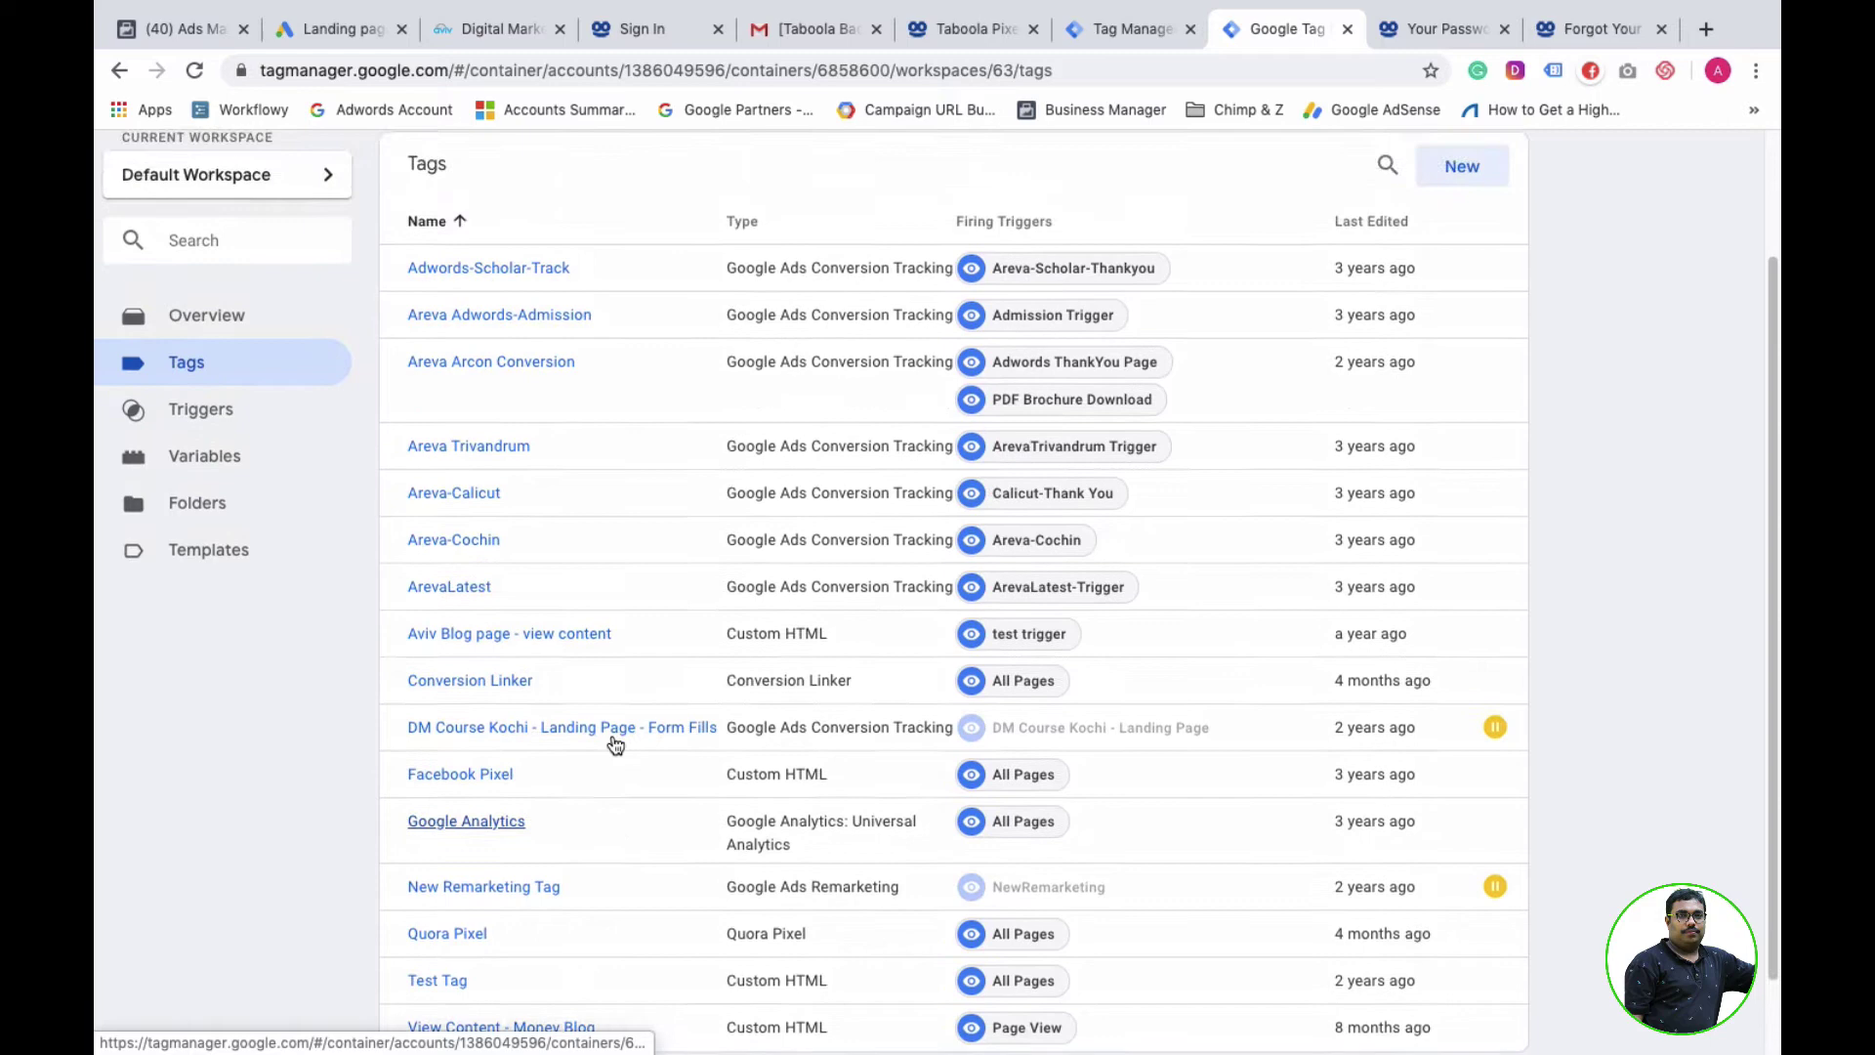
scroll(615, 745, "up", 3)
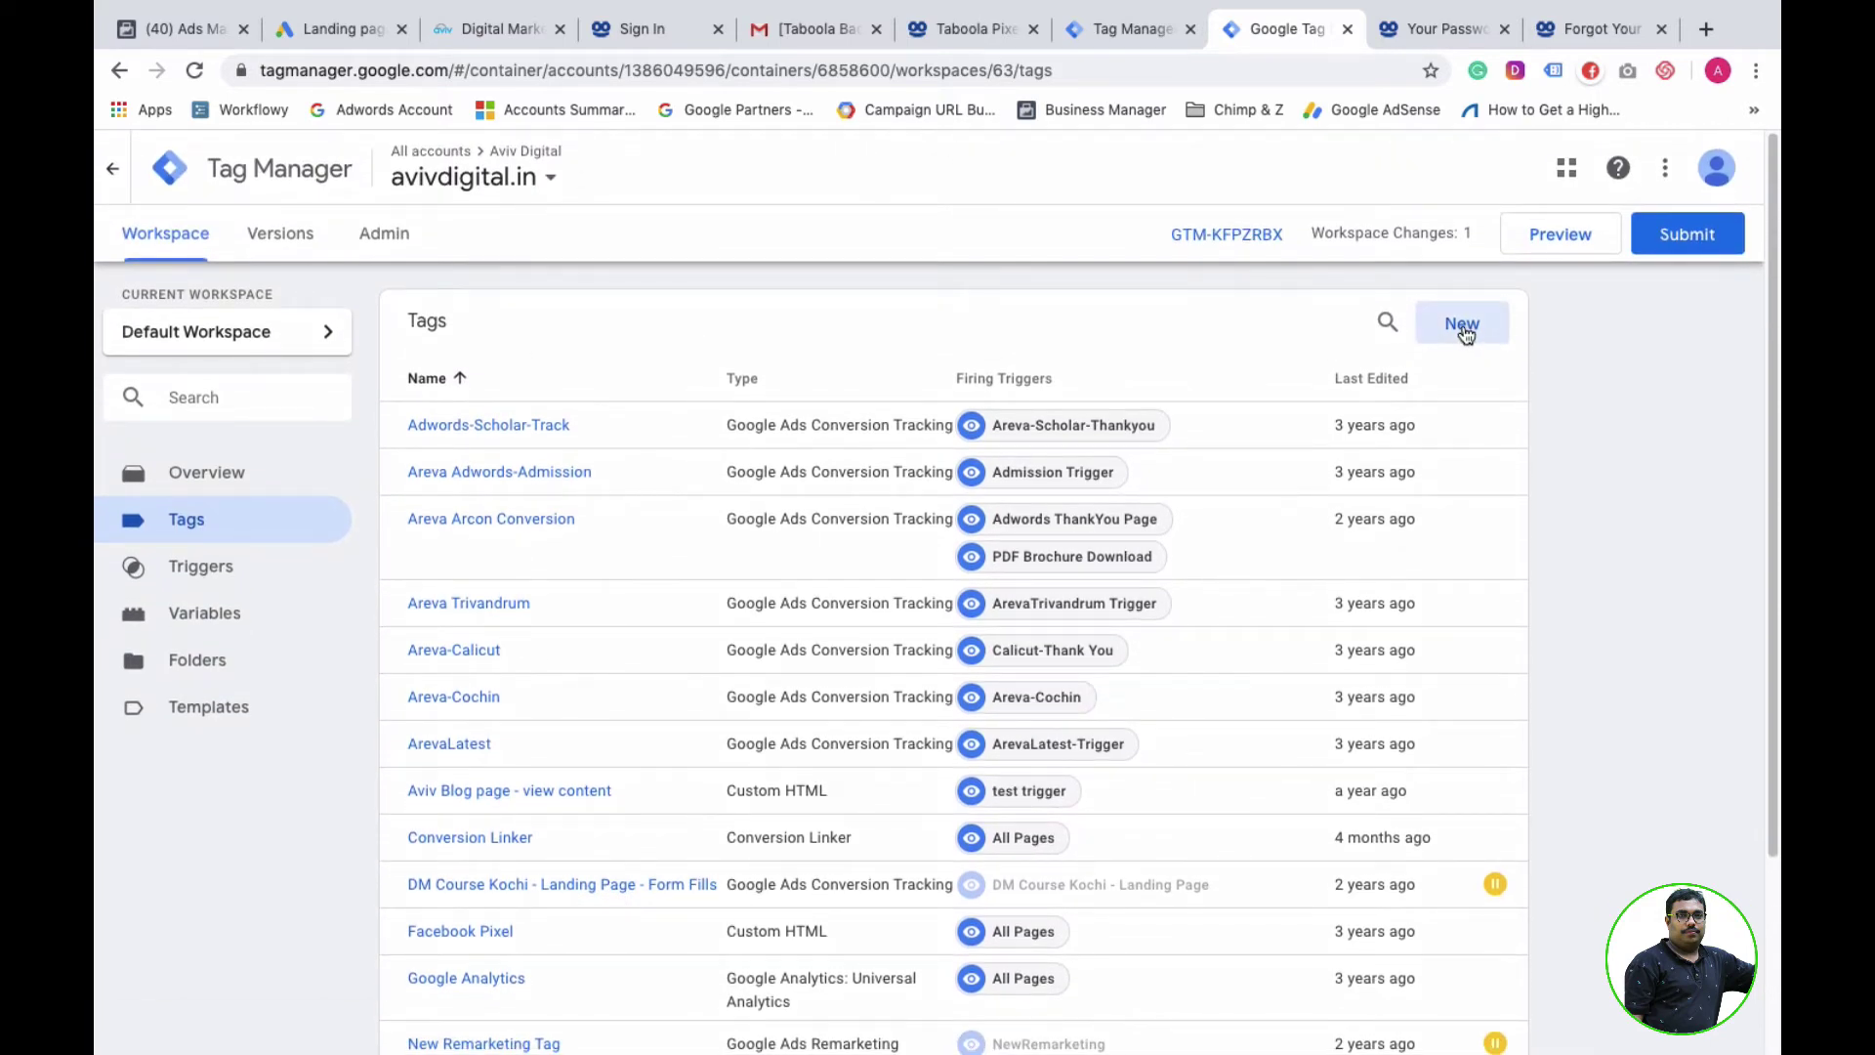
left_click(1463, 328)
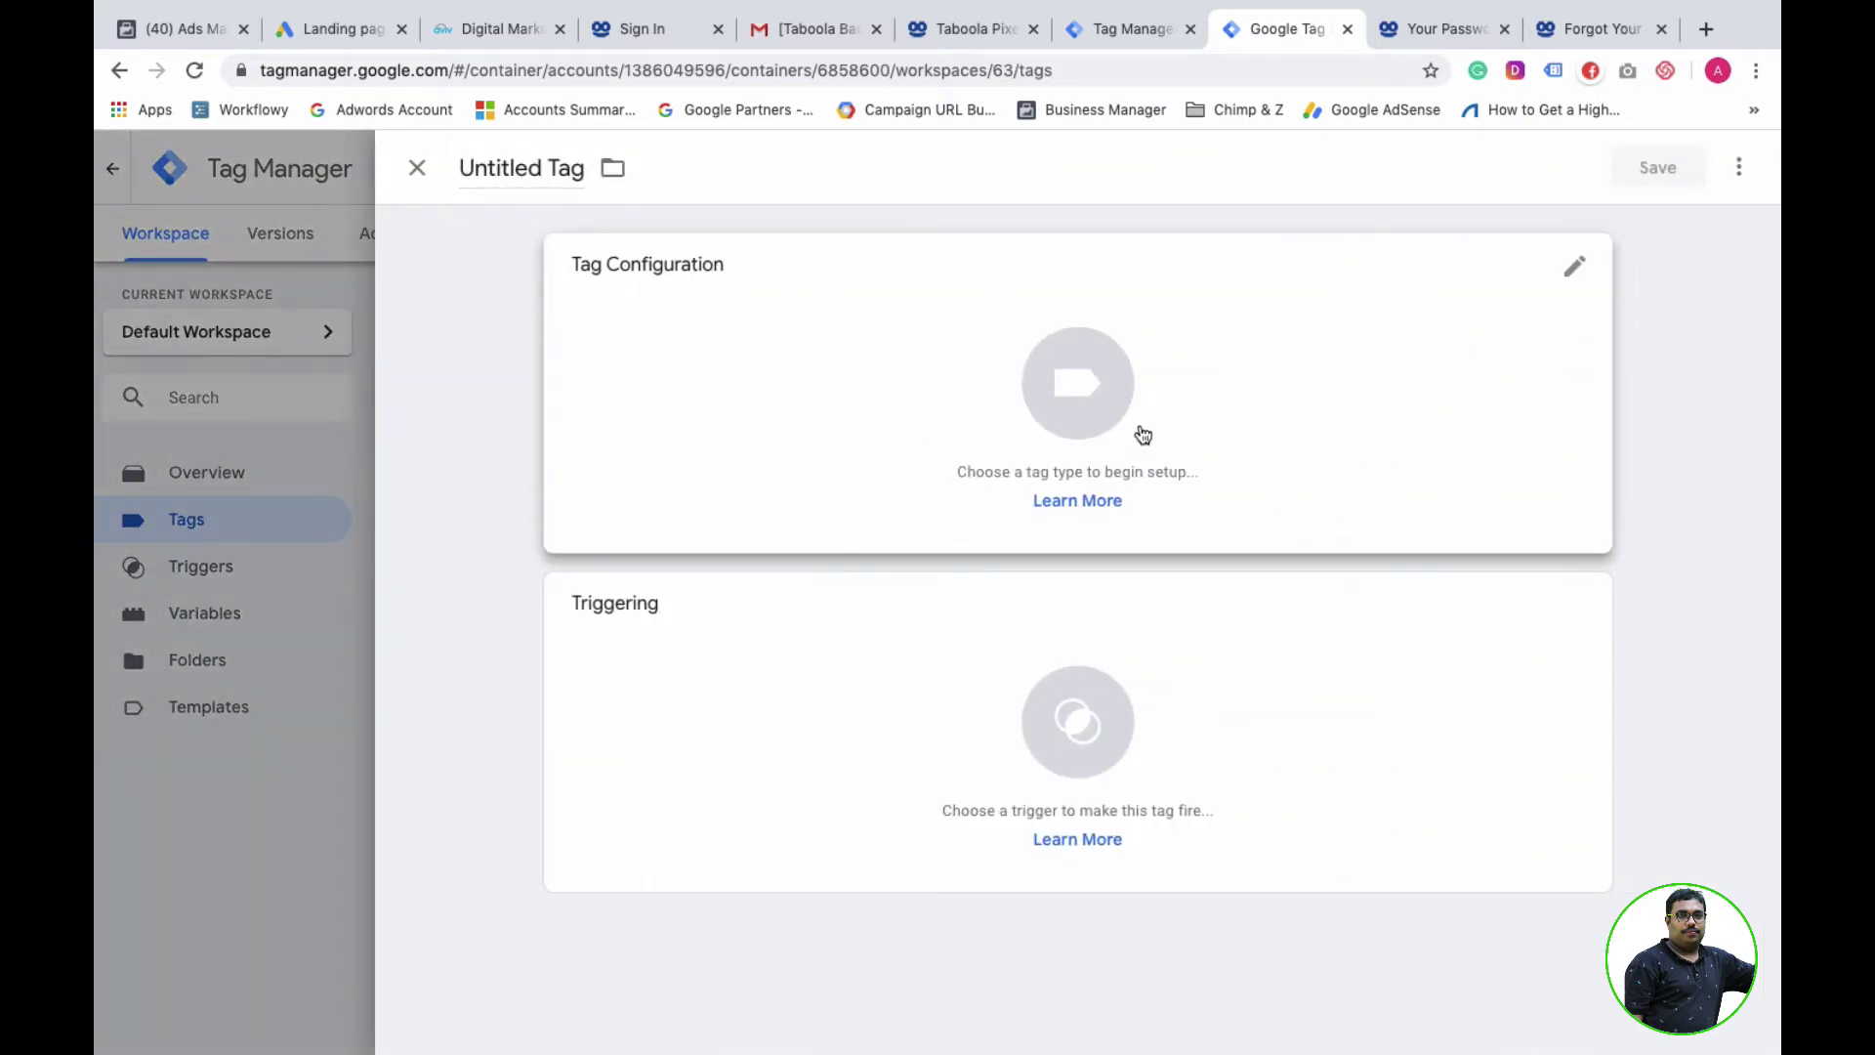
left_click(1142, 434)
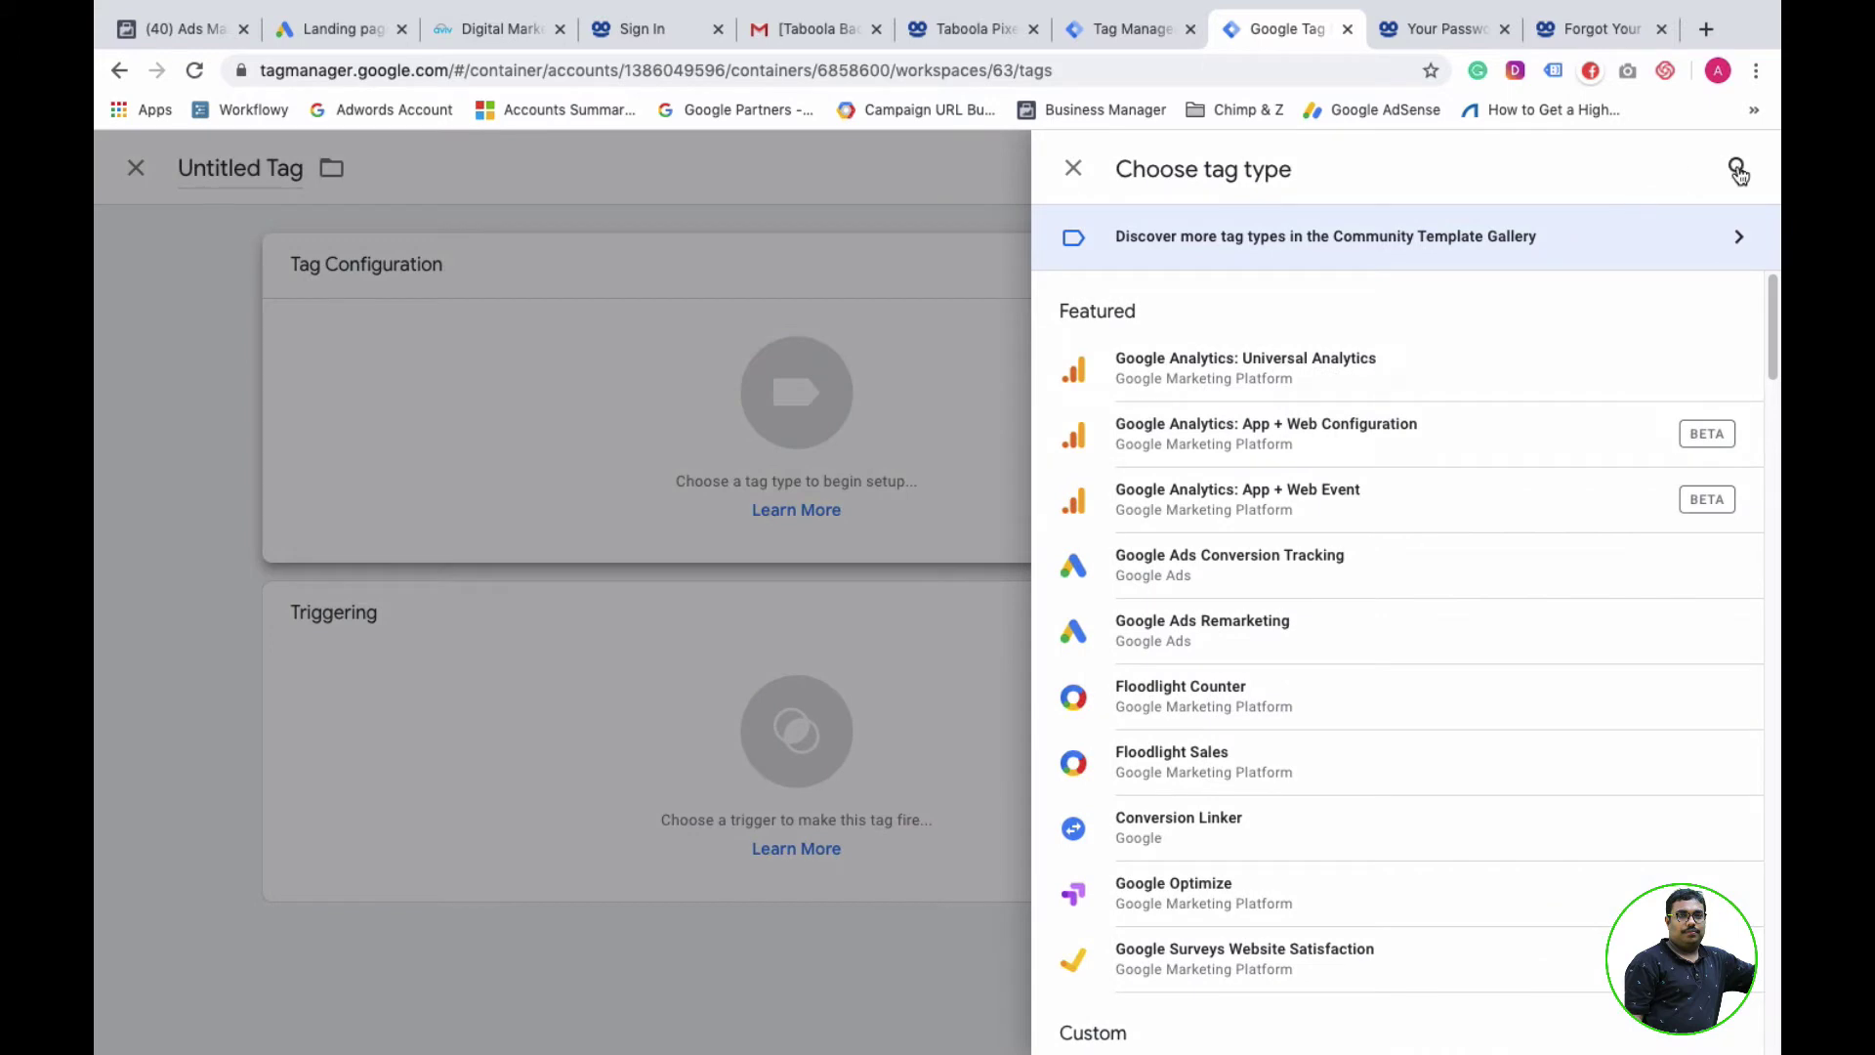
left_click(1737, 171)
type("ta")
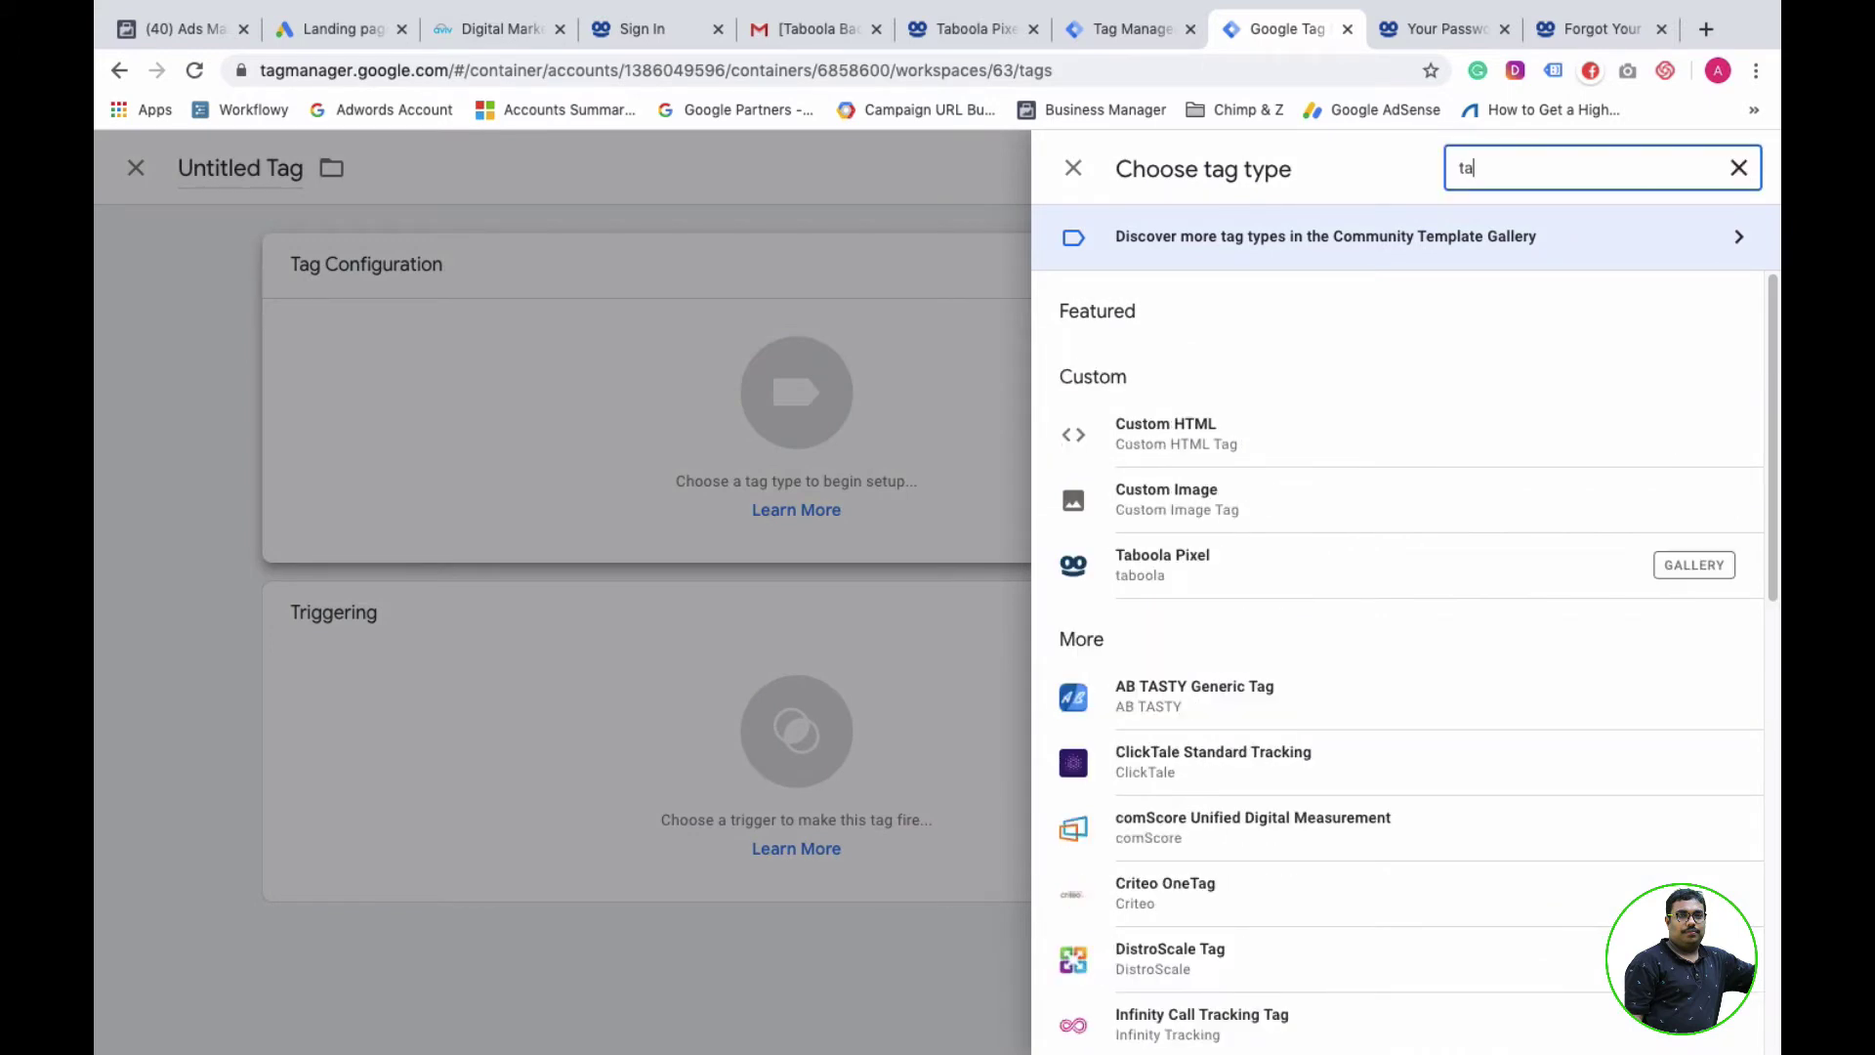
left_click(1466, 572)
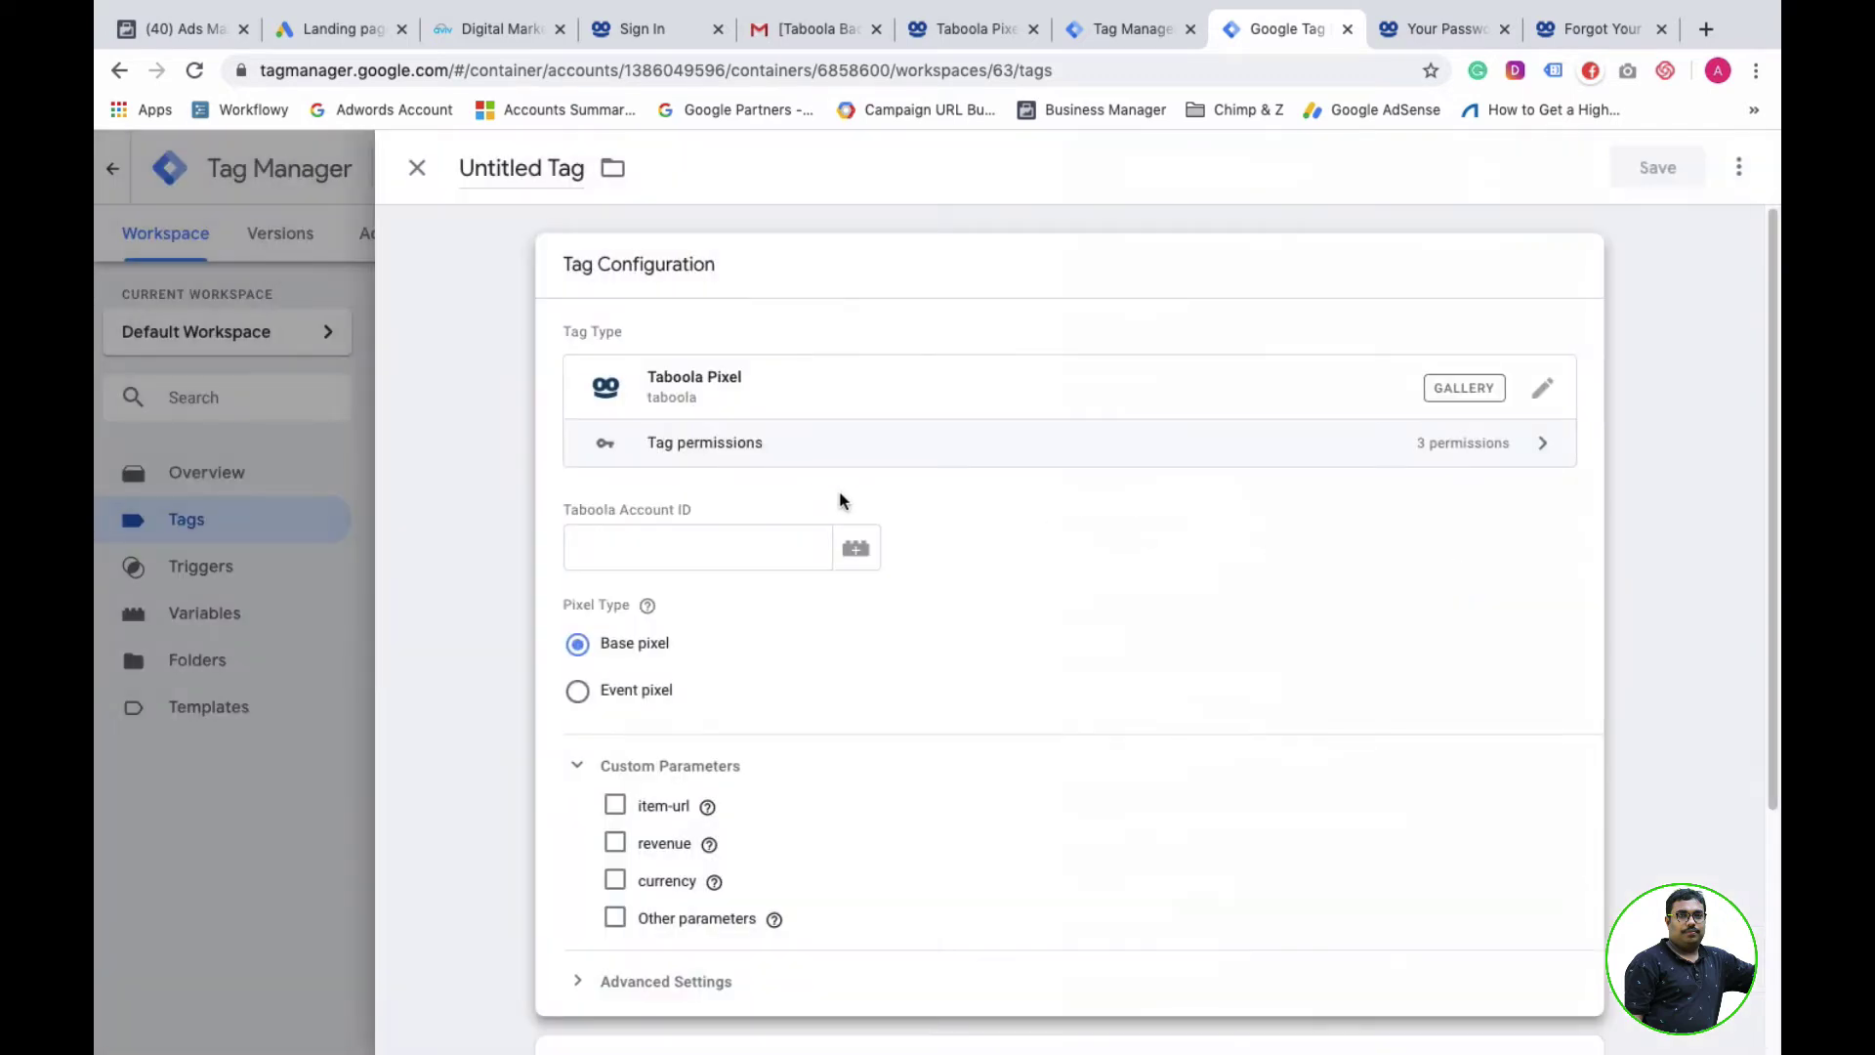
- Copy the Taboola account ID from the Taboola setup page for the tag
left_click(695, 552)
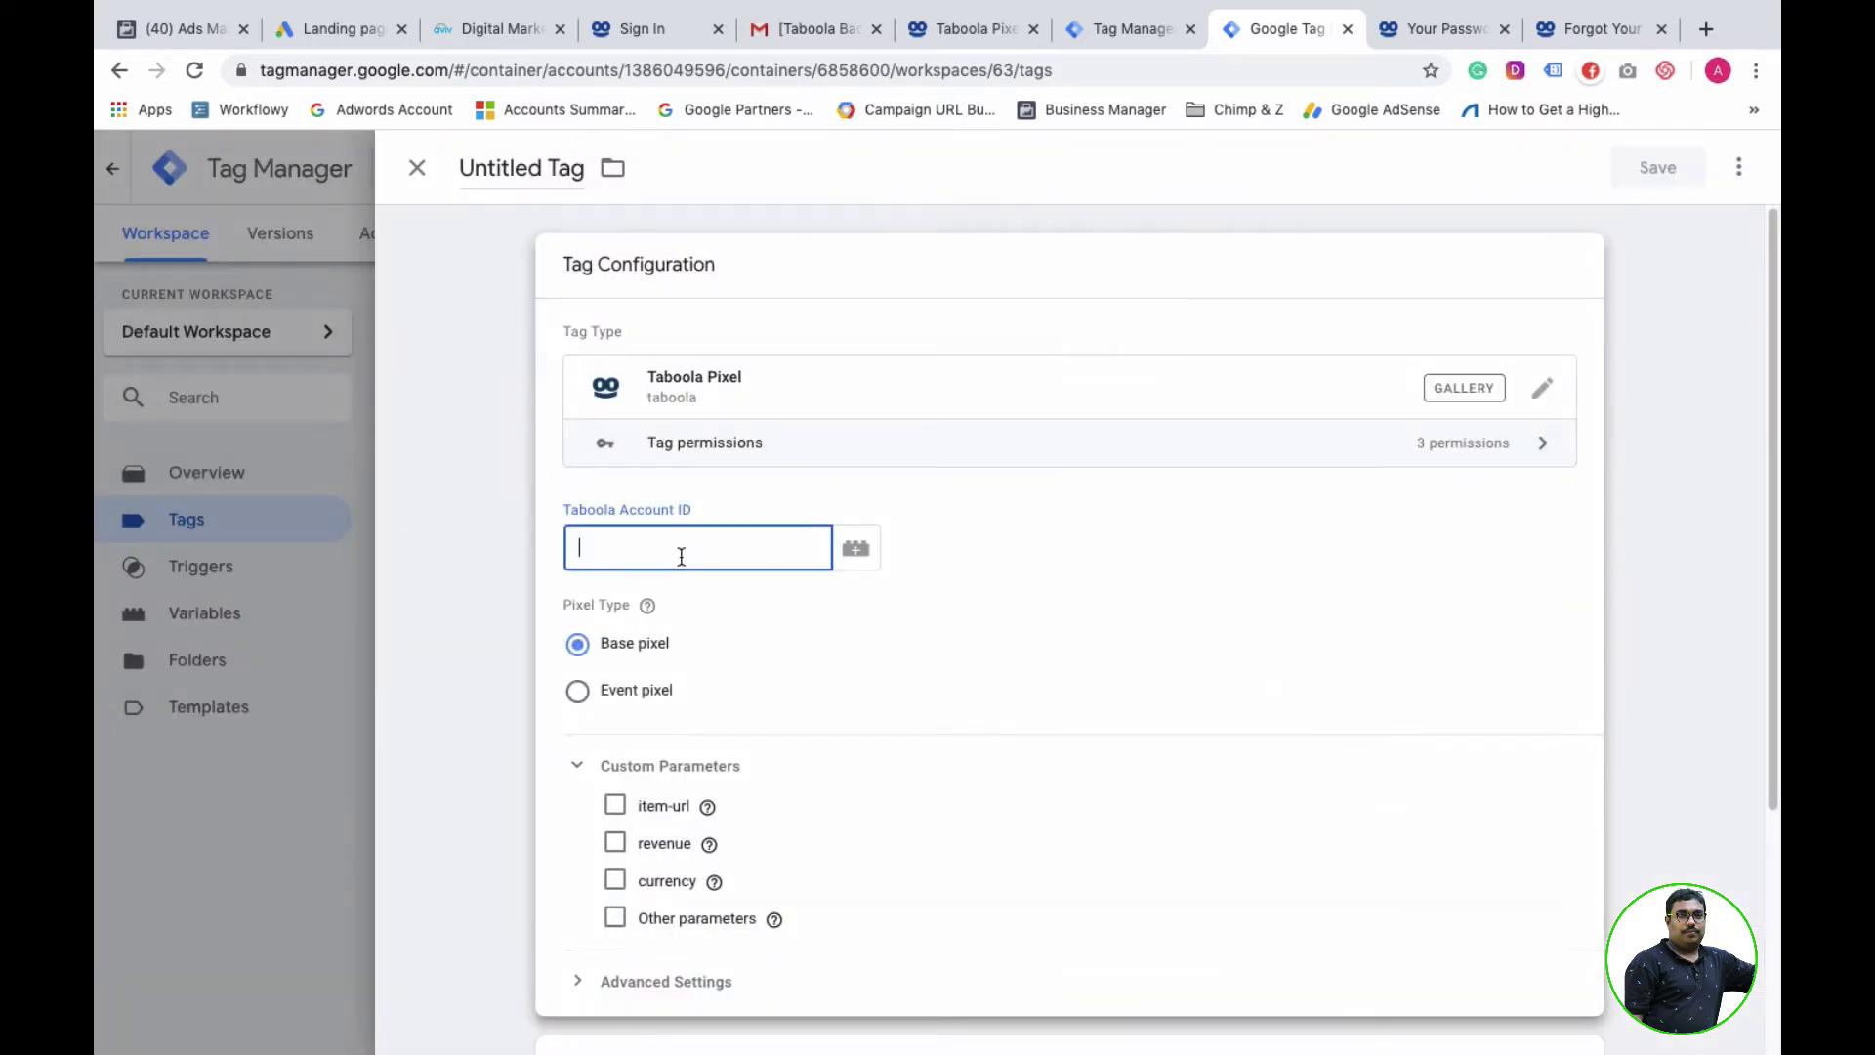
left_click(989, 30)
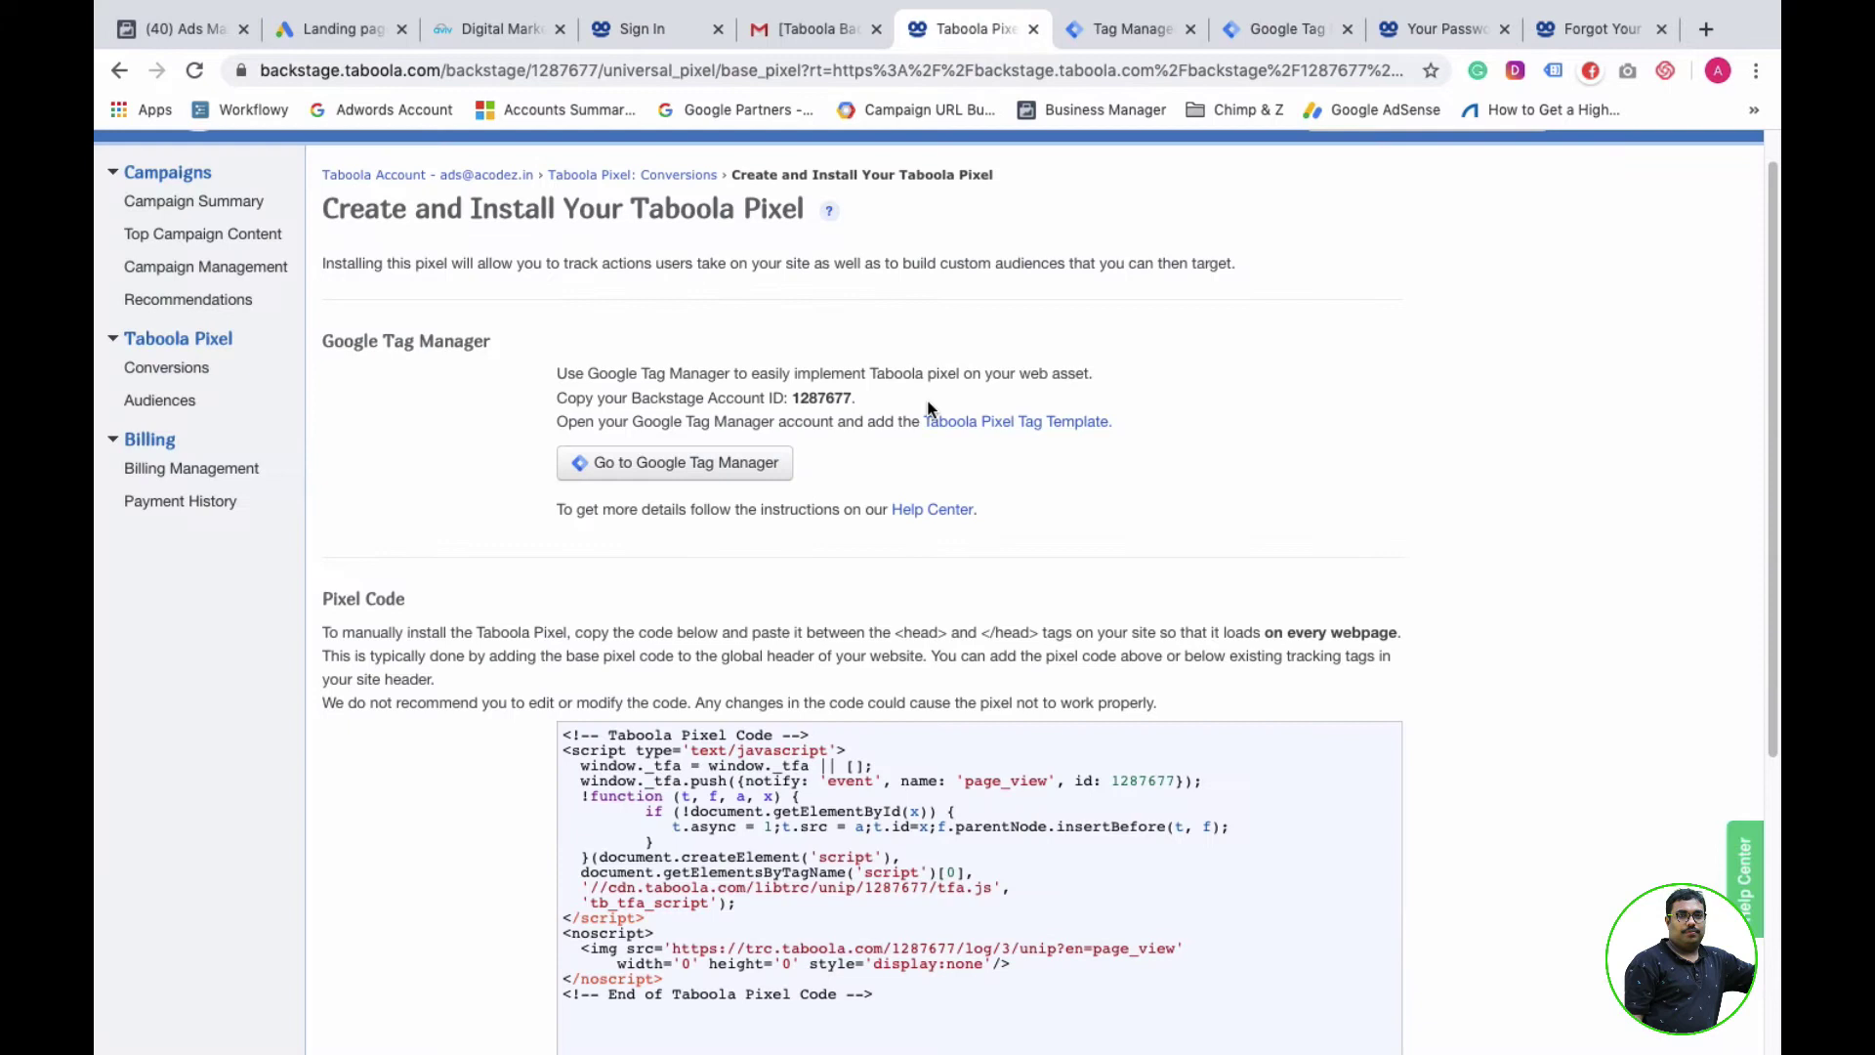
left_click_drag(791, 398, 846, 399)
left_click(1279, 29)
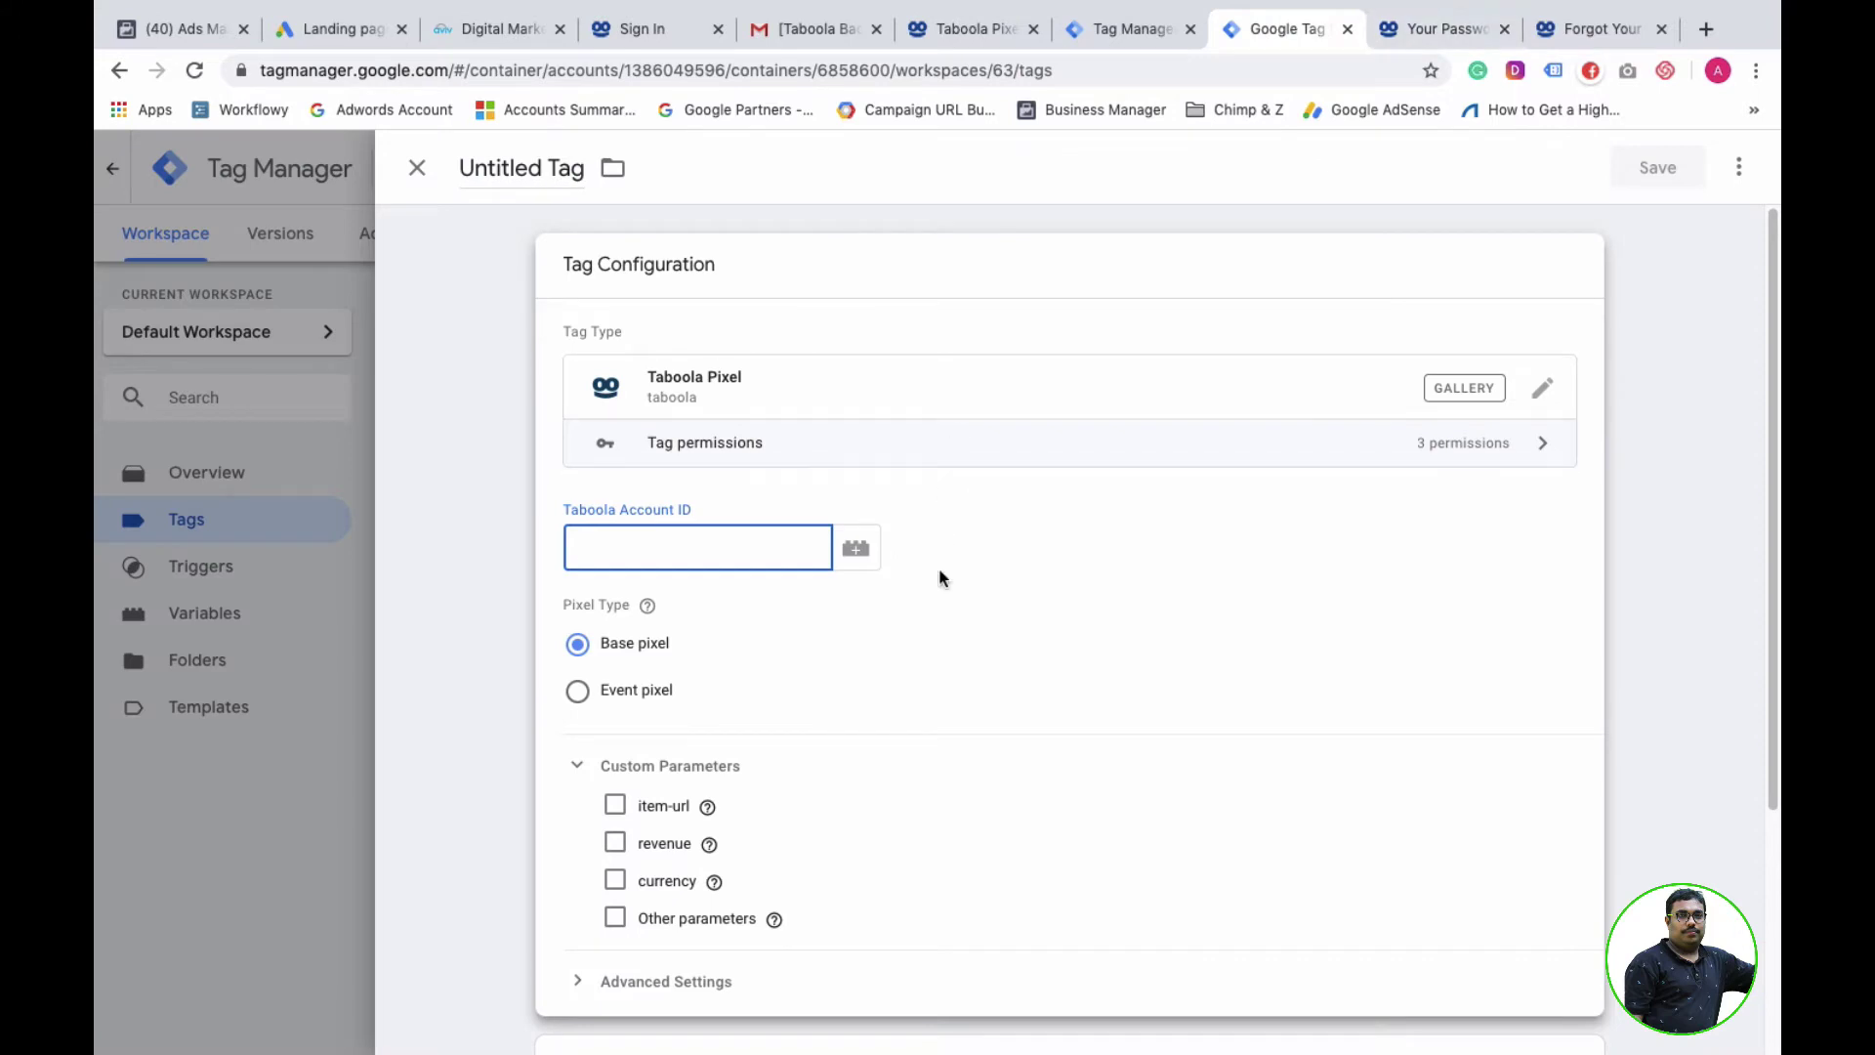
- Paste the Taboola account ID into the Base pixel tag and title it 'Taboola Track'
type("1287677")
left_click(524, 173)
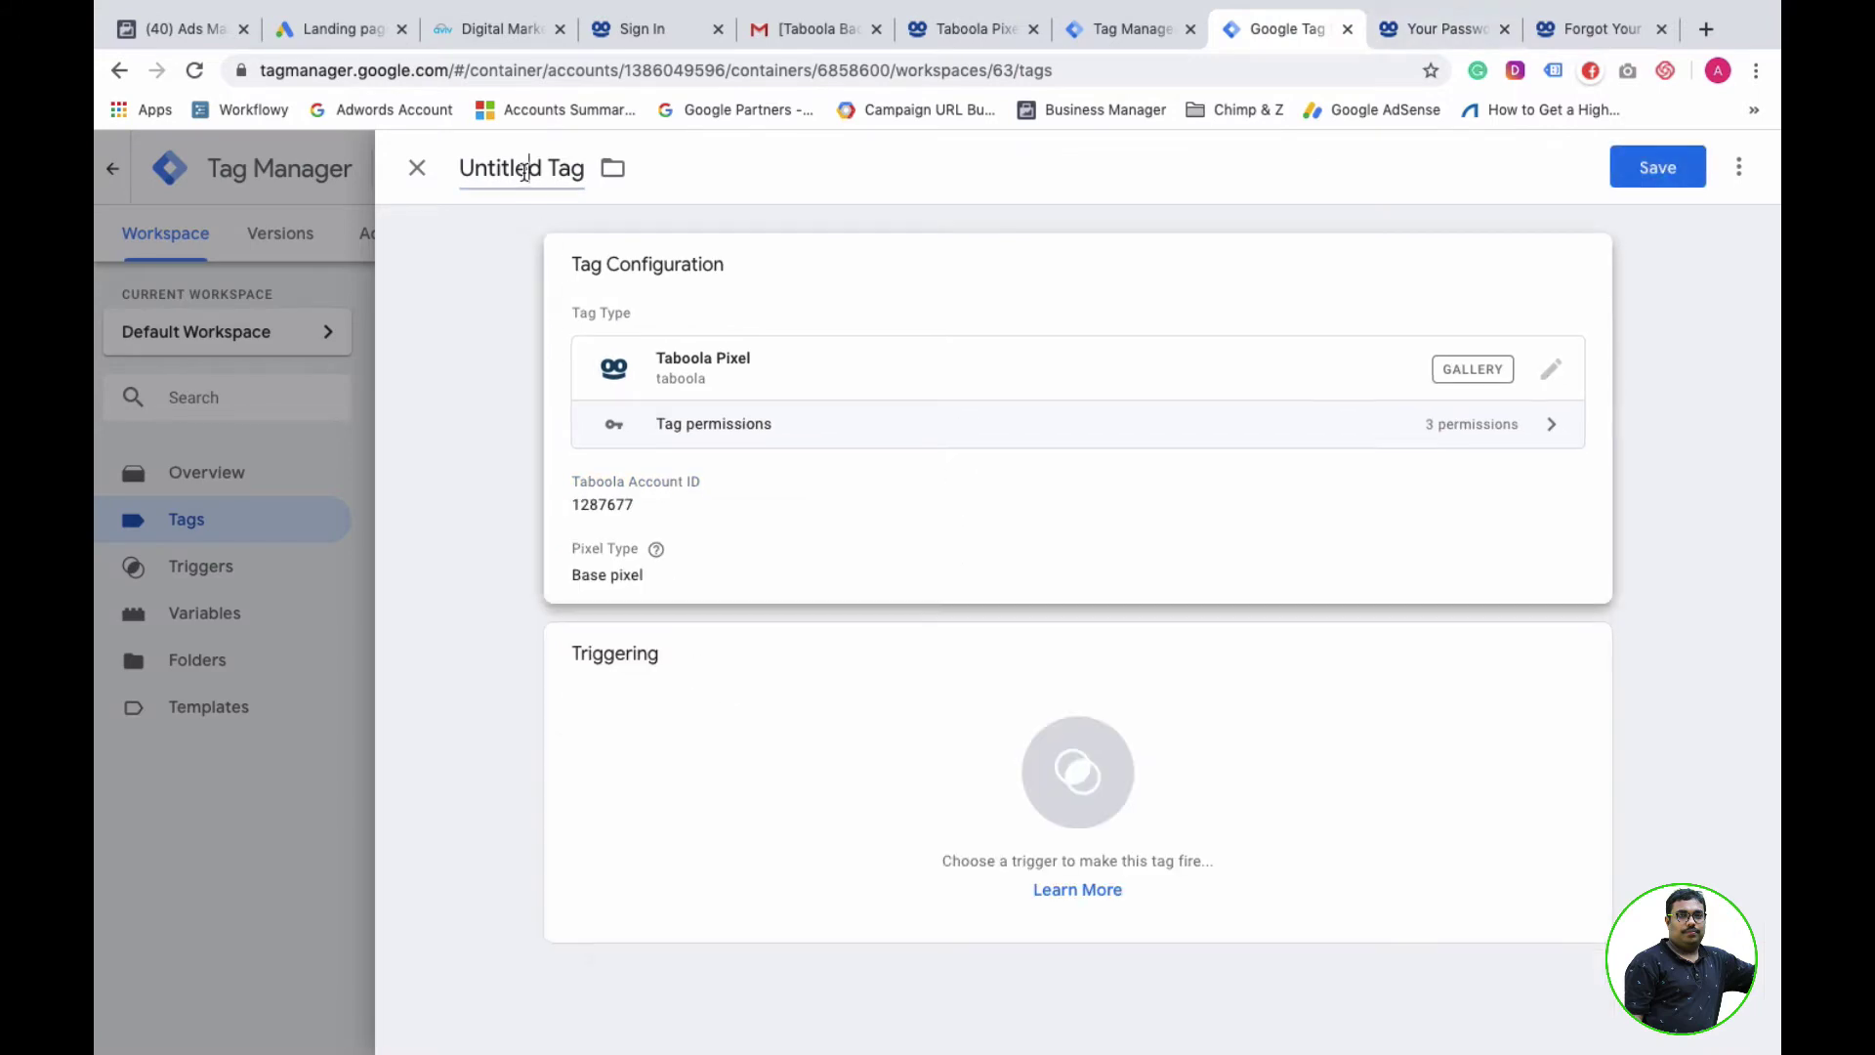
type("Aviv")
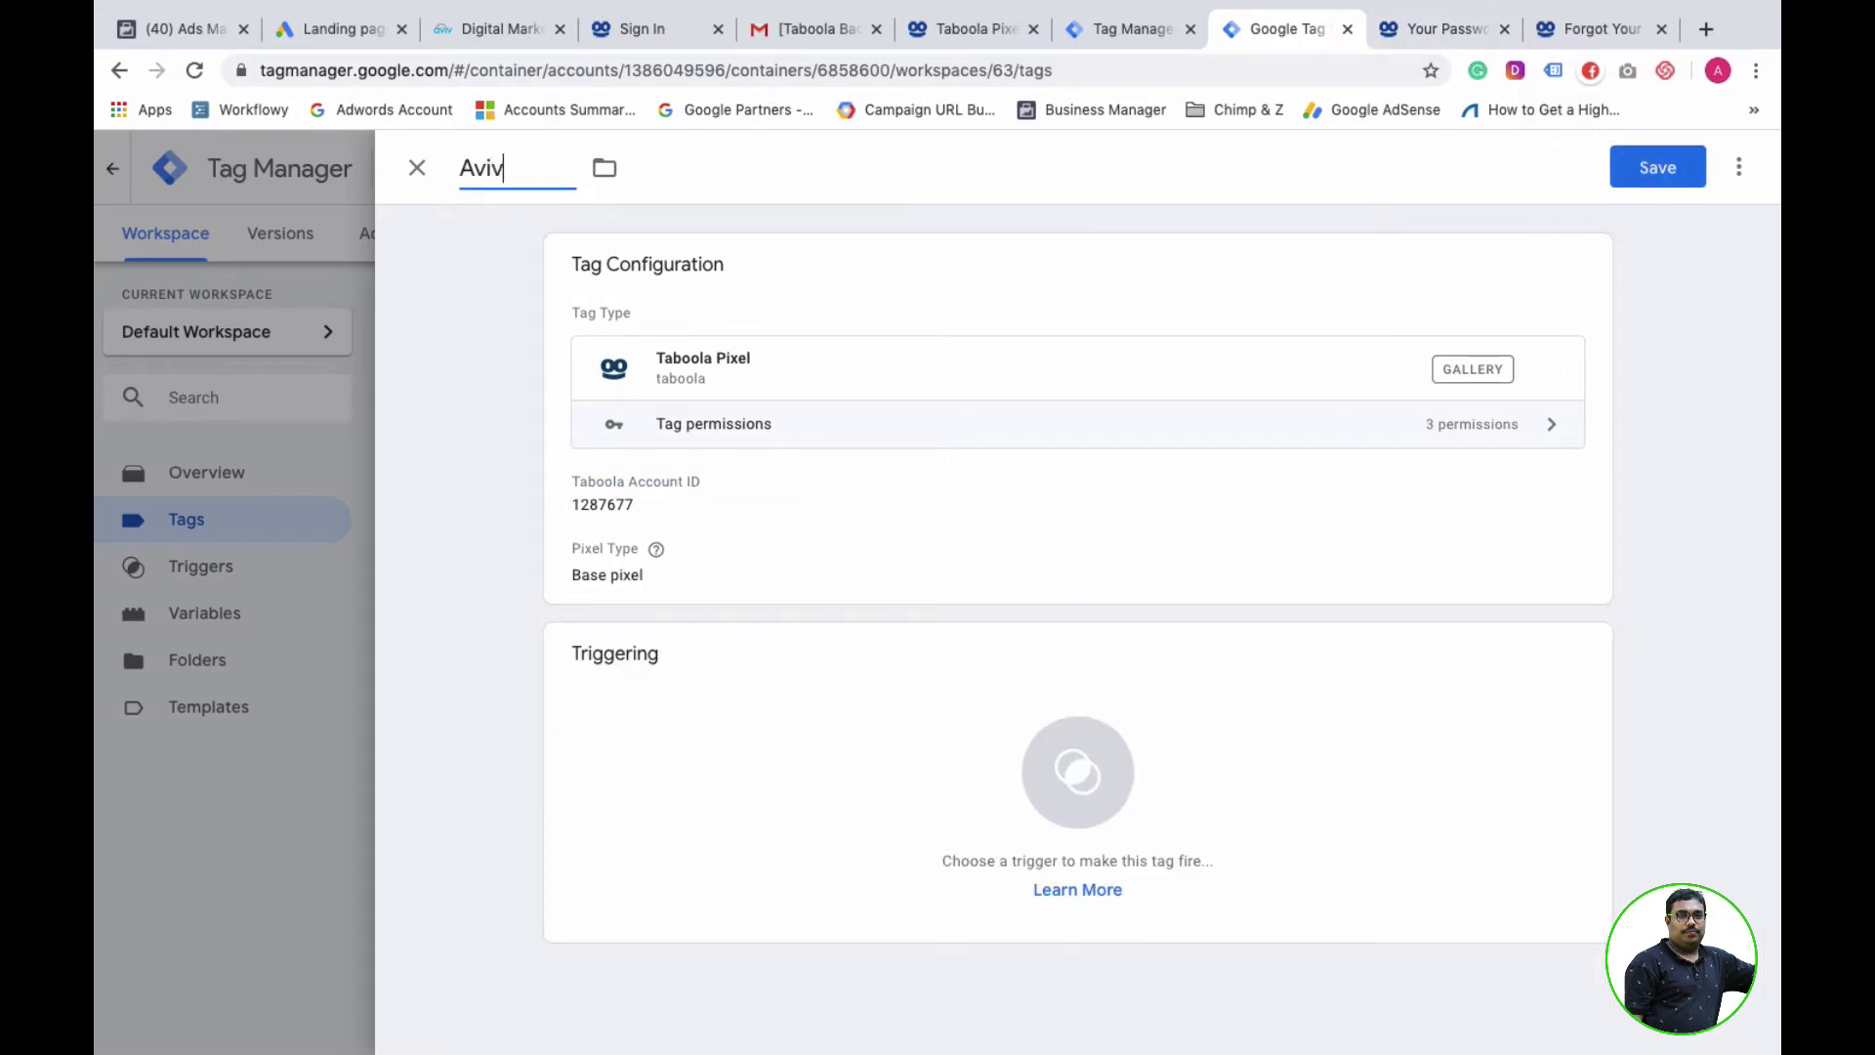
type("Digita")
key("BackSpace")
key("BackSpace")
key("BackSpace")
key("BackSpace")
key("BackSpace")
key("BackSpace")
key("BackSpace")
key("BackSpace")
key("BackSpace")
key("BackSpace")
key("BackSpace")
type("Taboola Track")
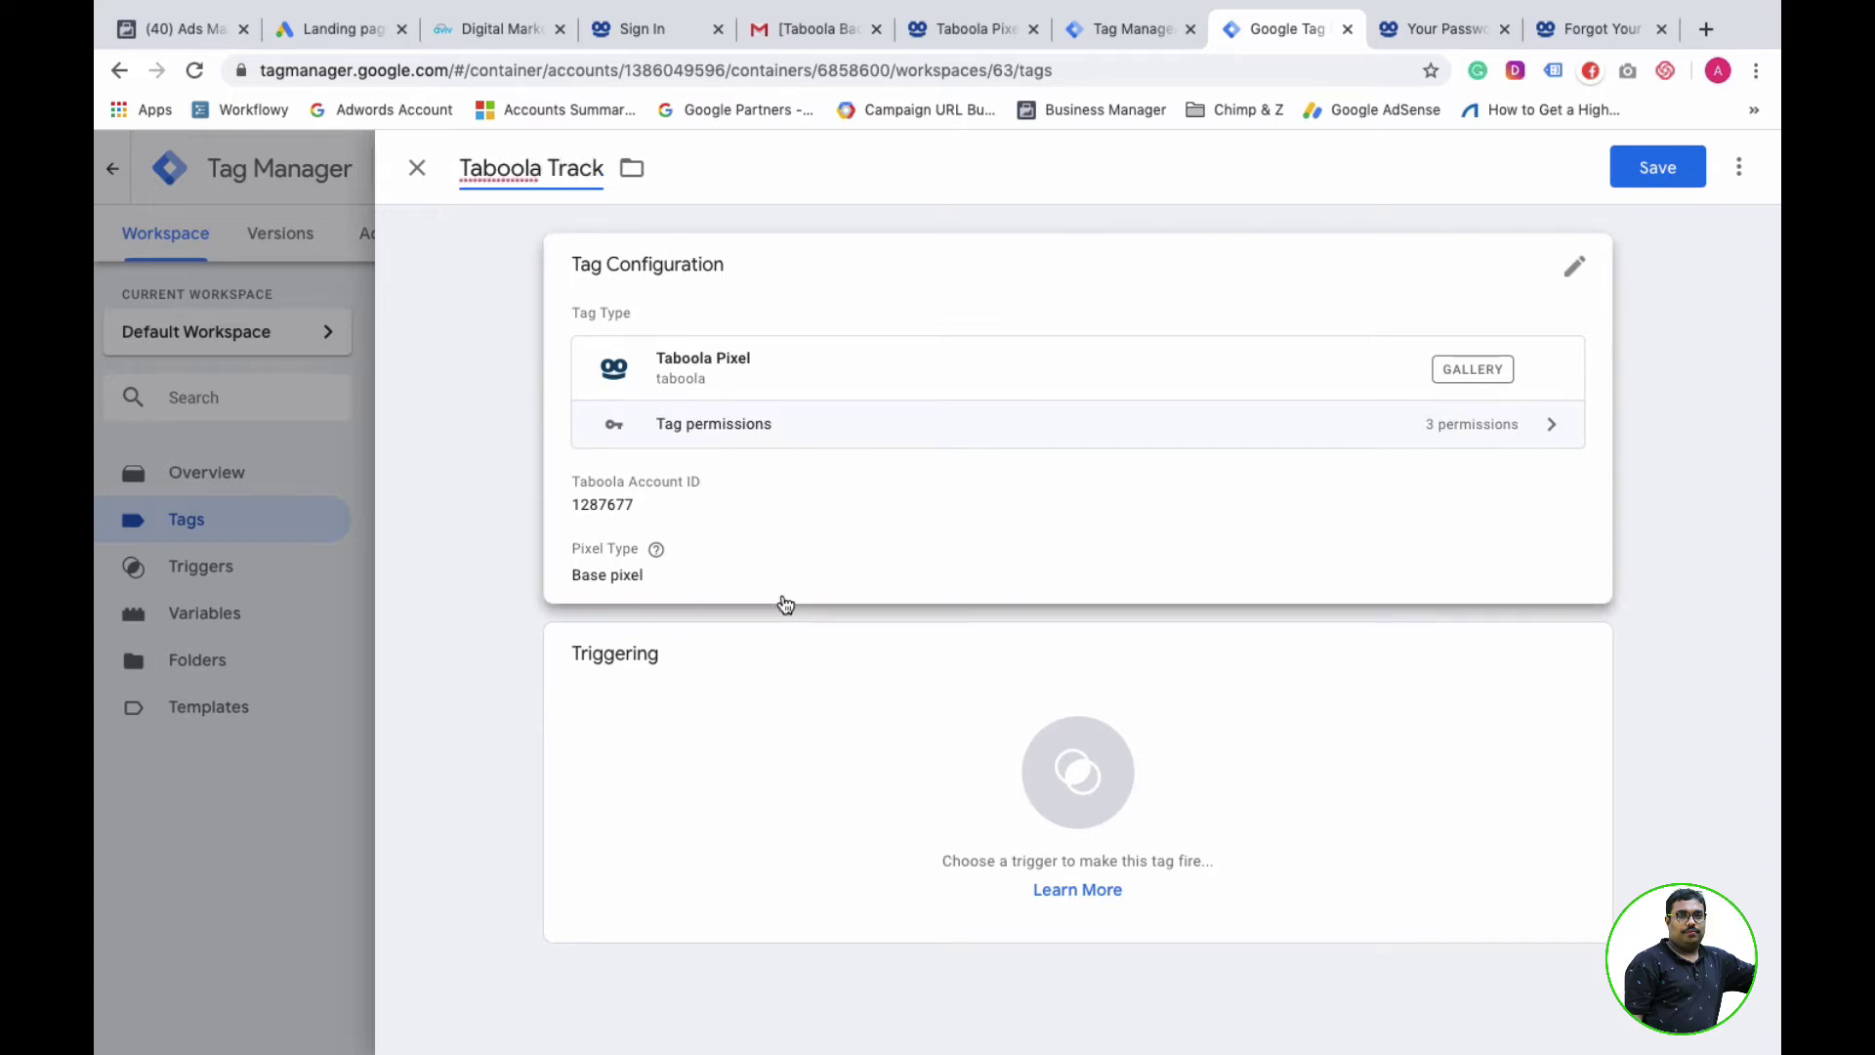
- Set the Taboola Track tag's firing trigger to All Pages (Page View)
left_click(960, 752)
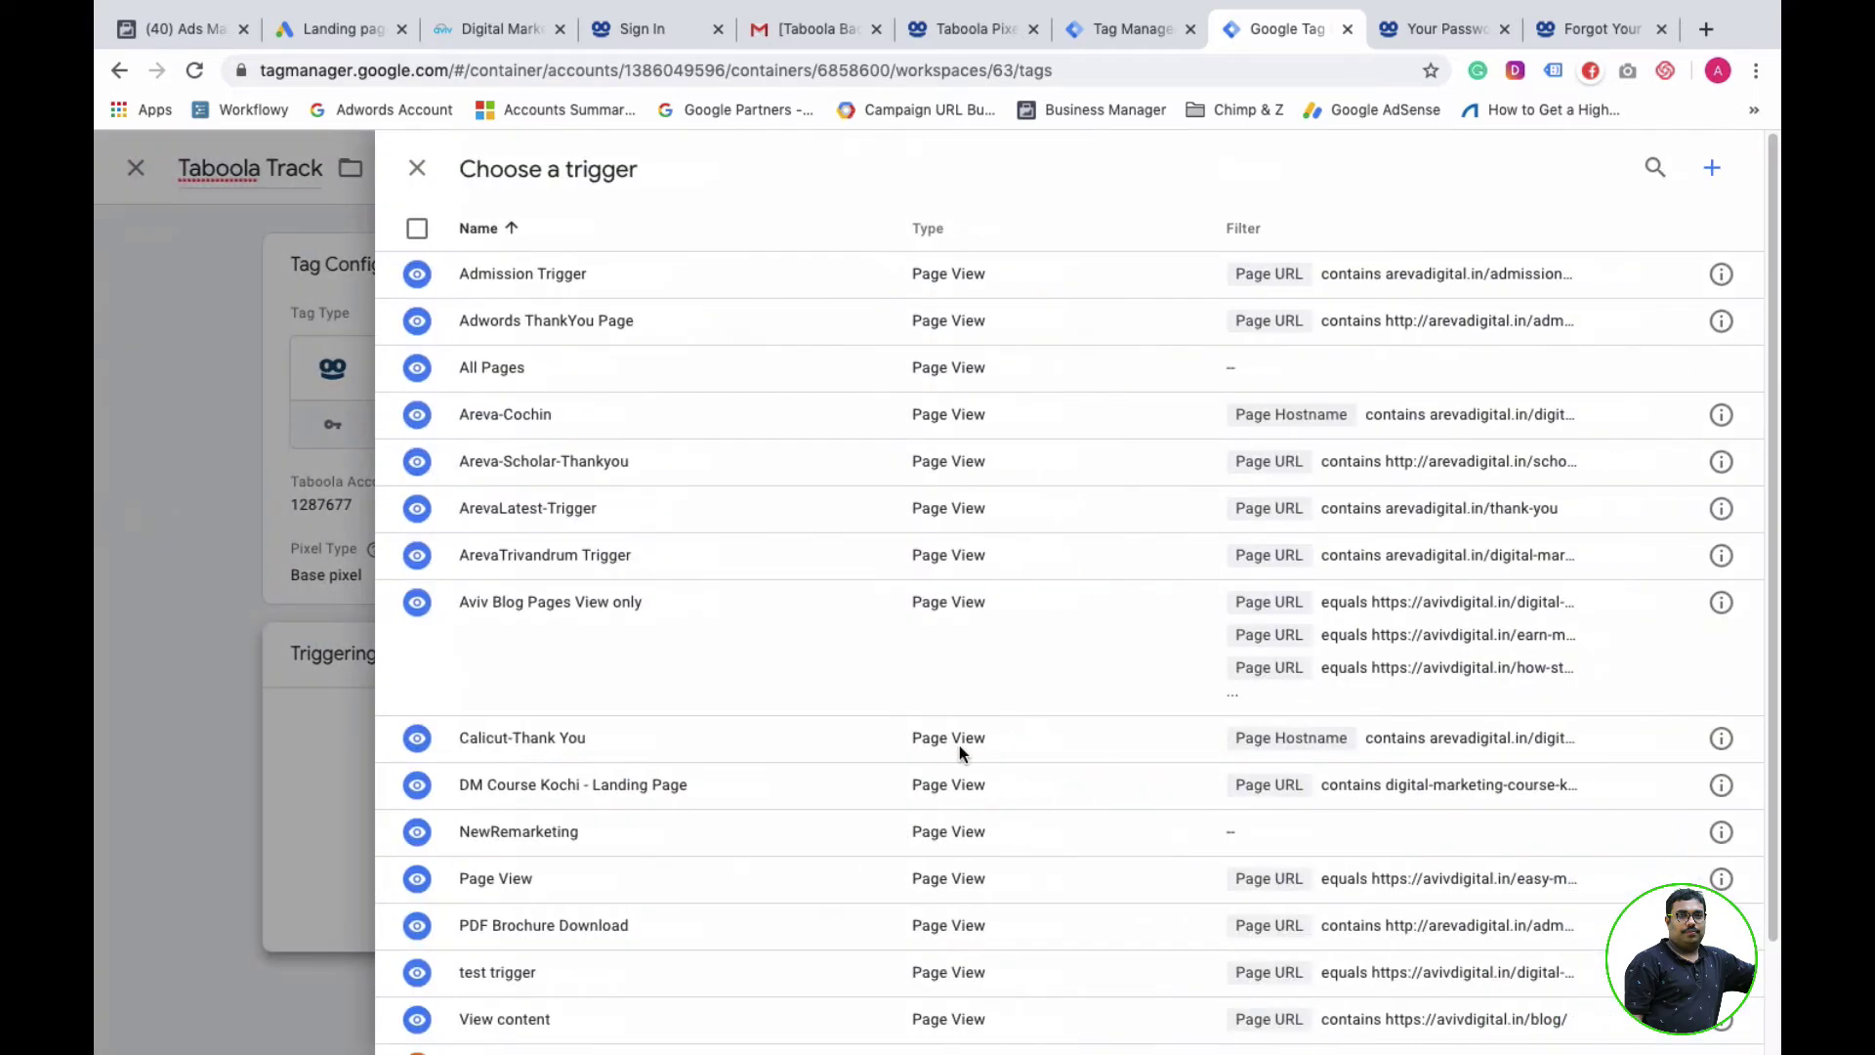
scroll(585, 824, "down", 3)
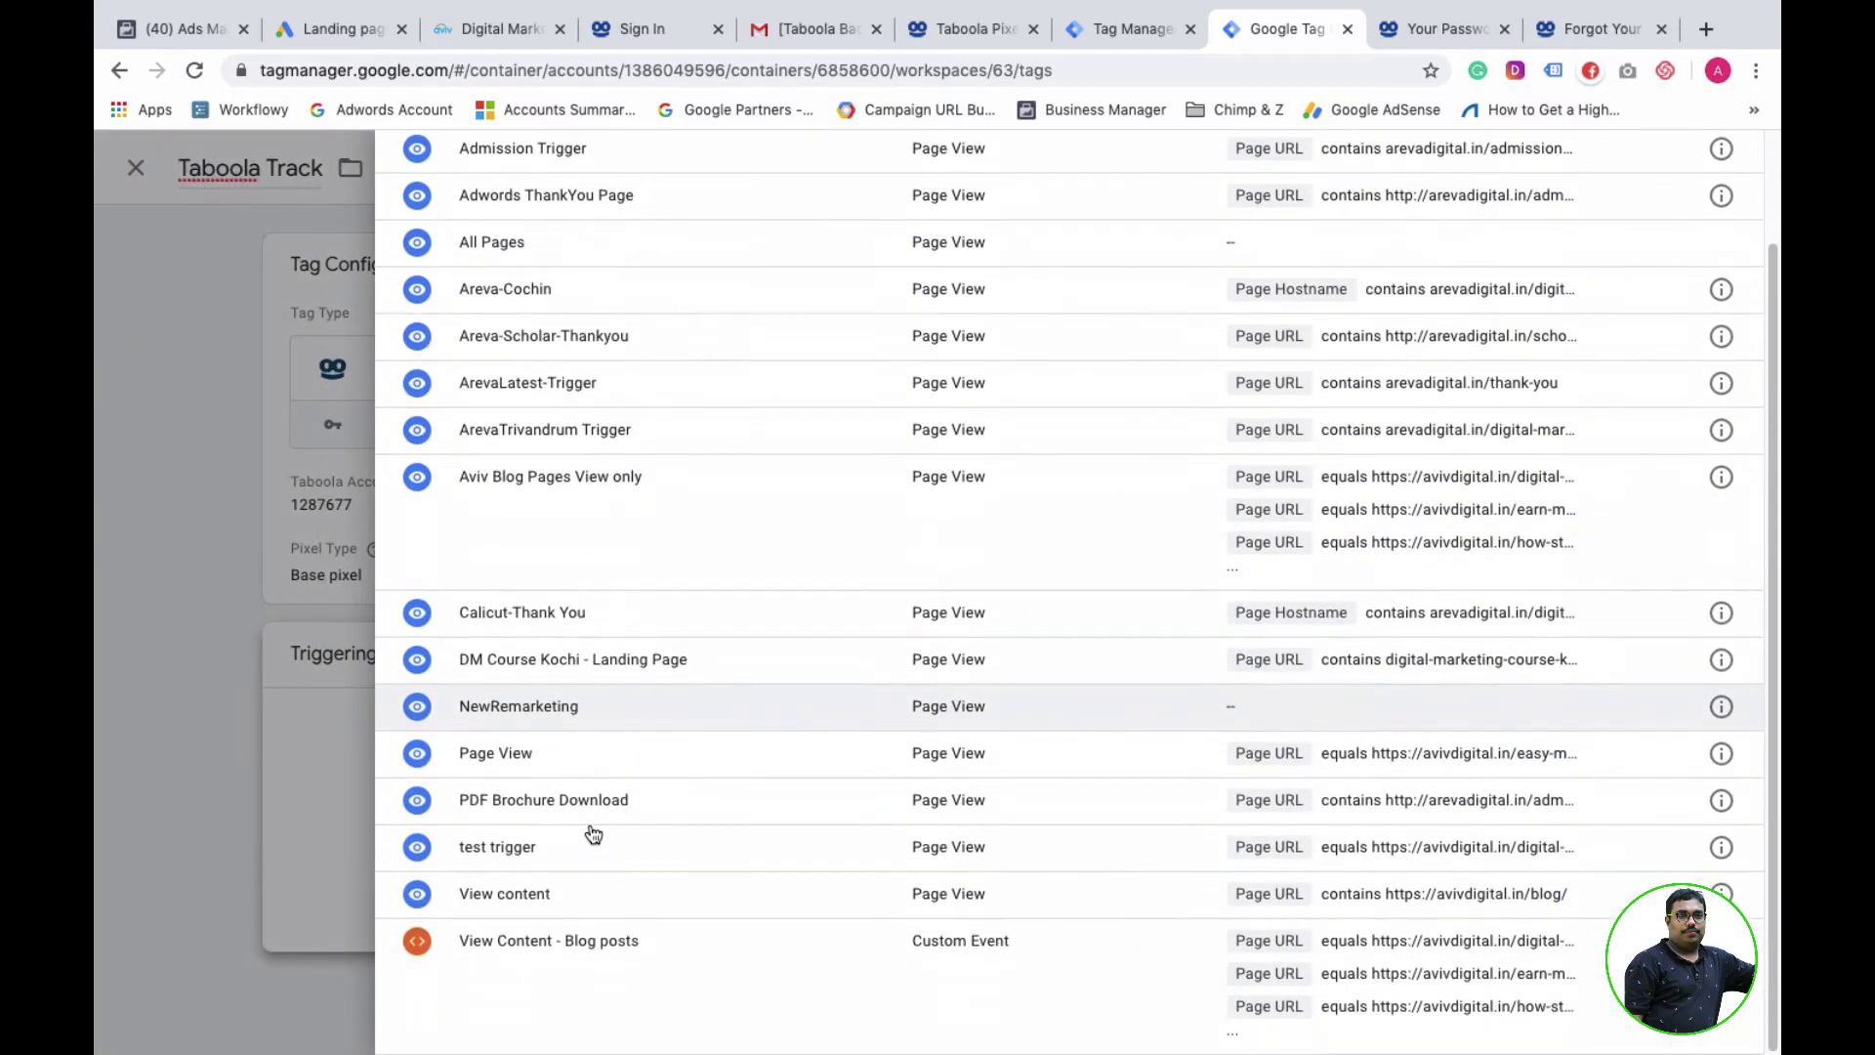
scroll(586, 830, "up", 3)
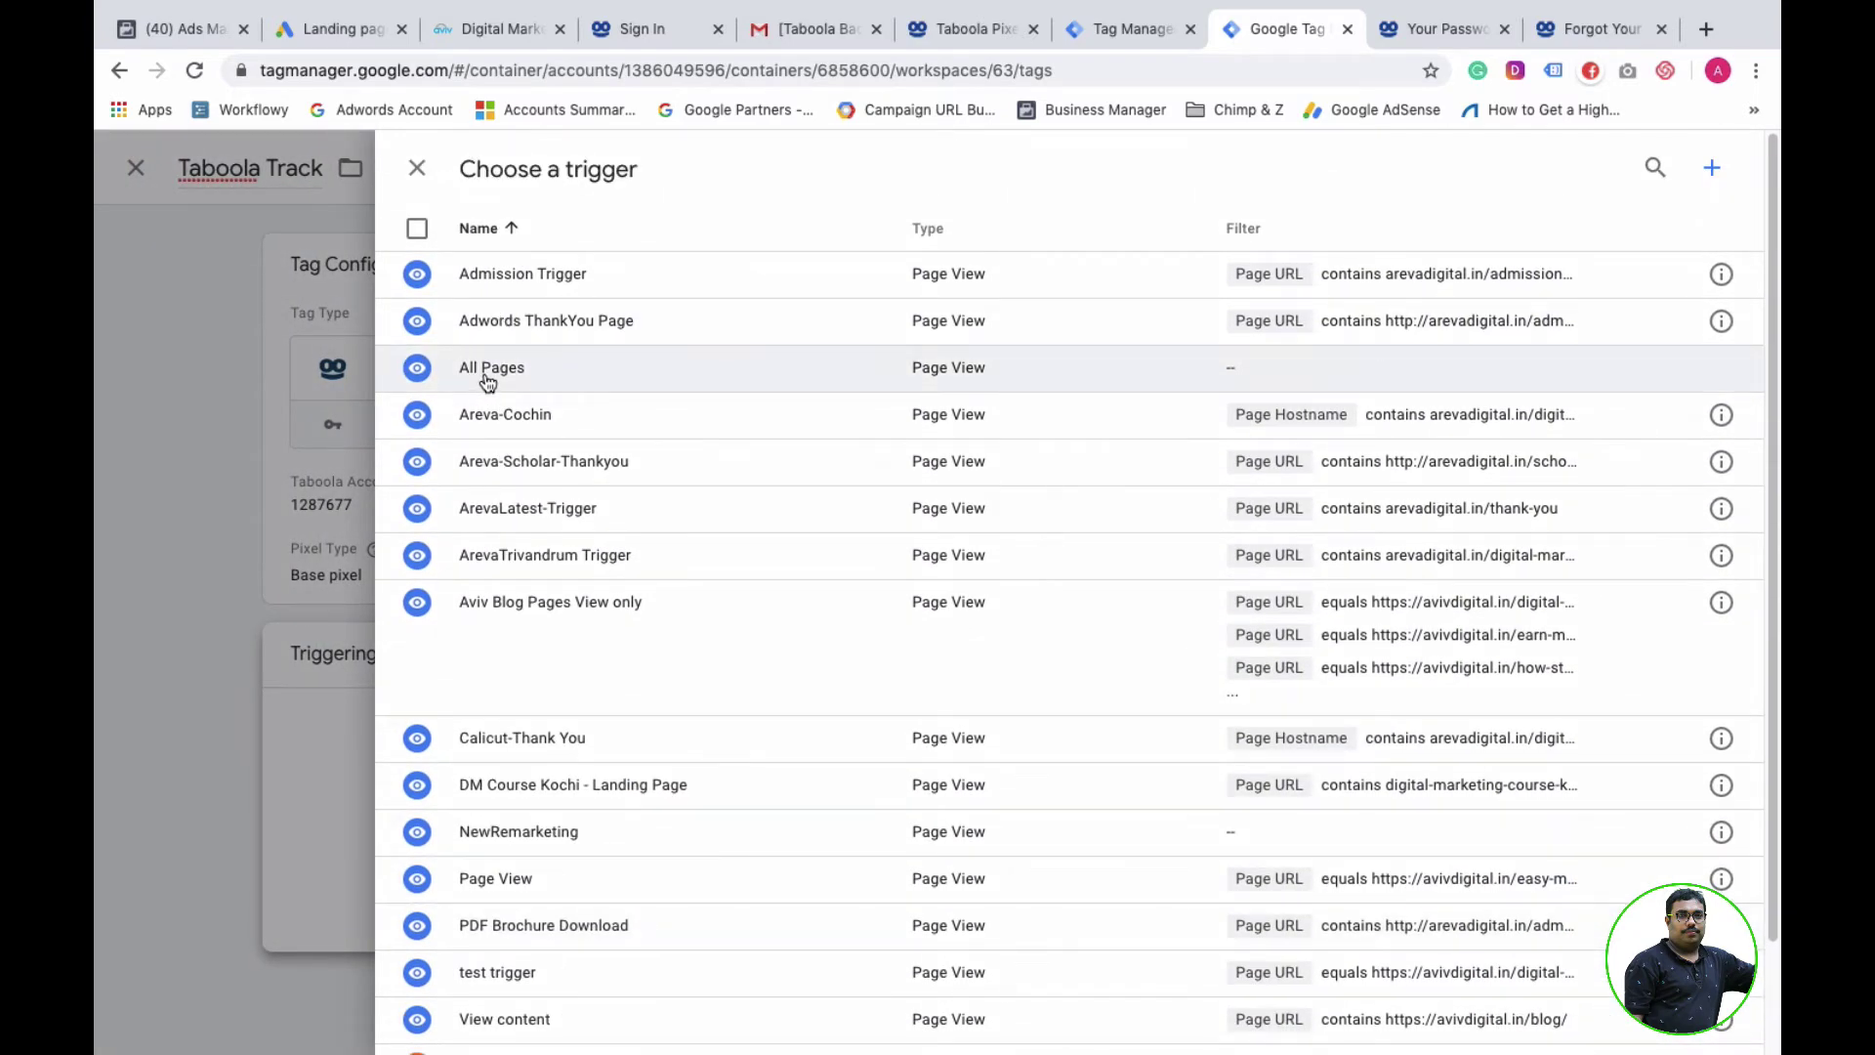
left_click(485, 376)
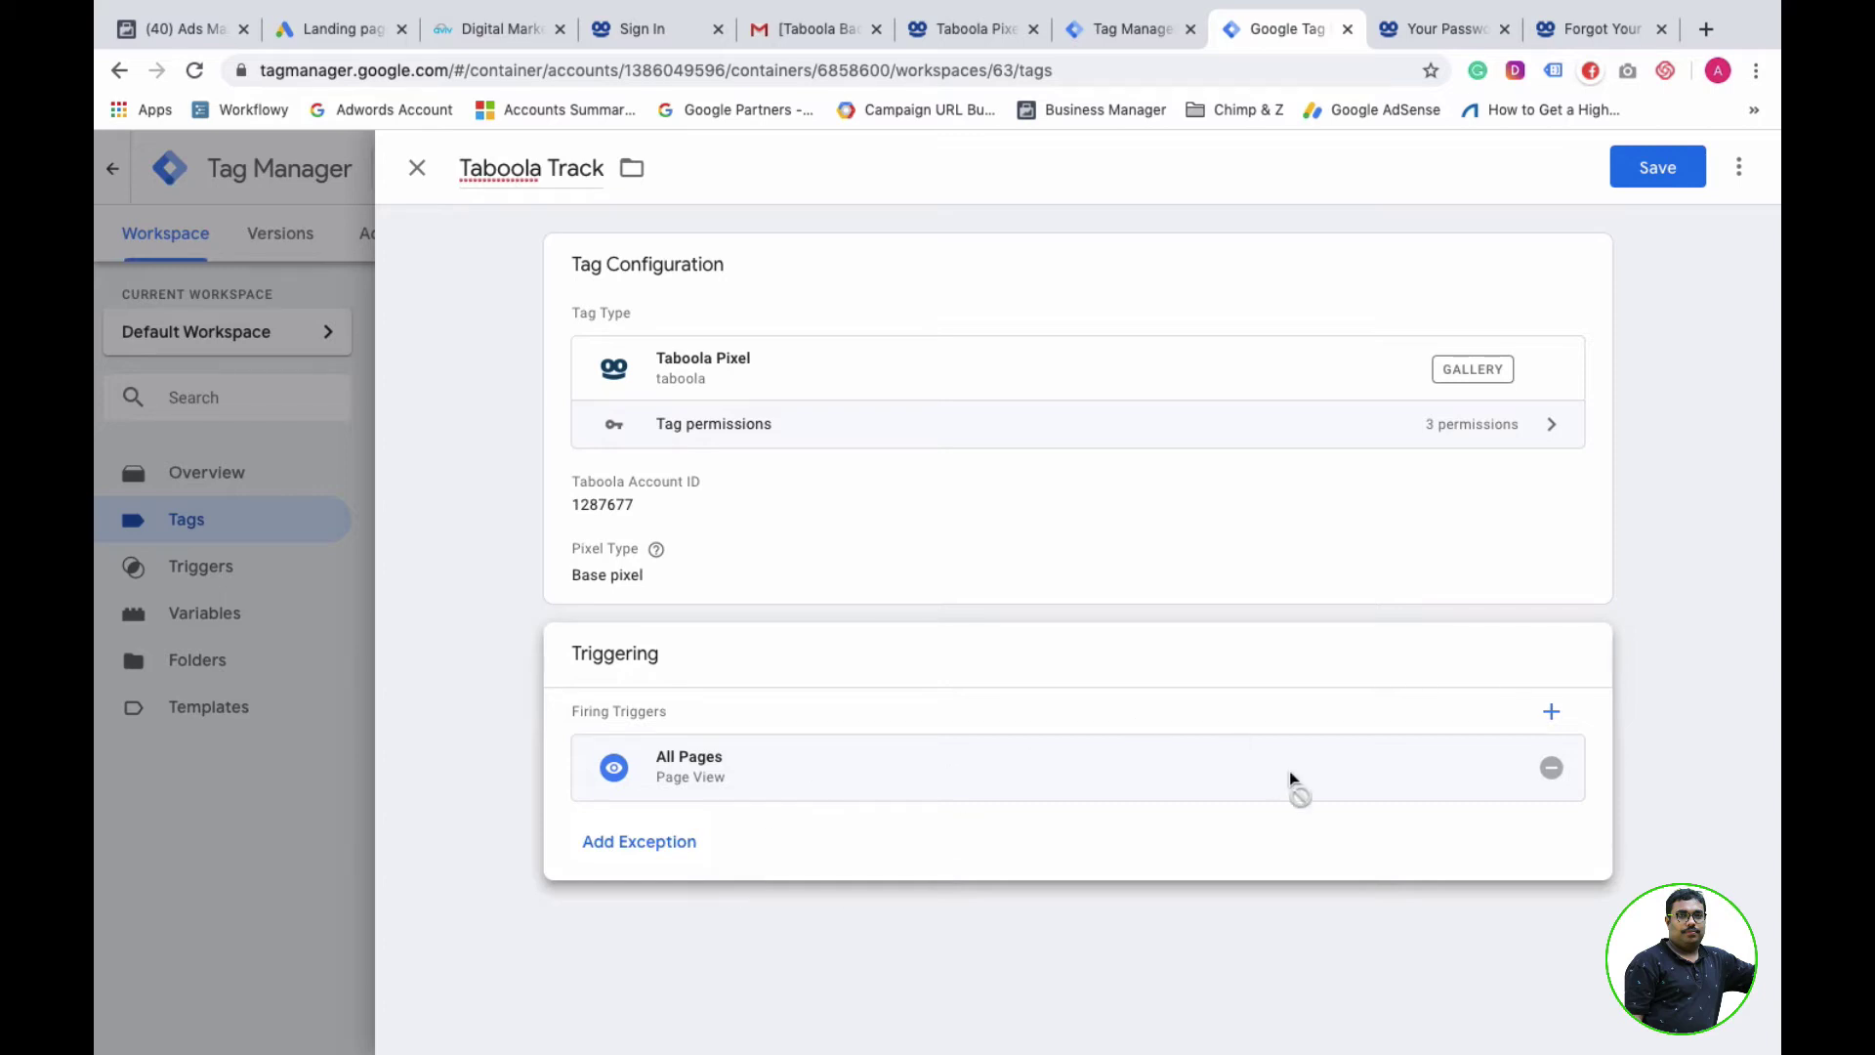
- Retitle the tag 'Taboola - All Page' and save it
left_click(1657, 169)
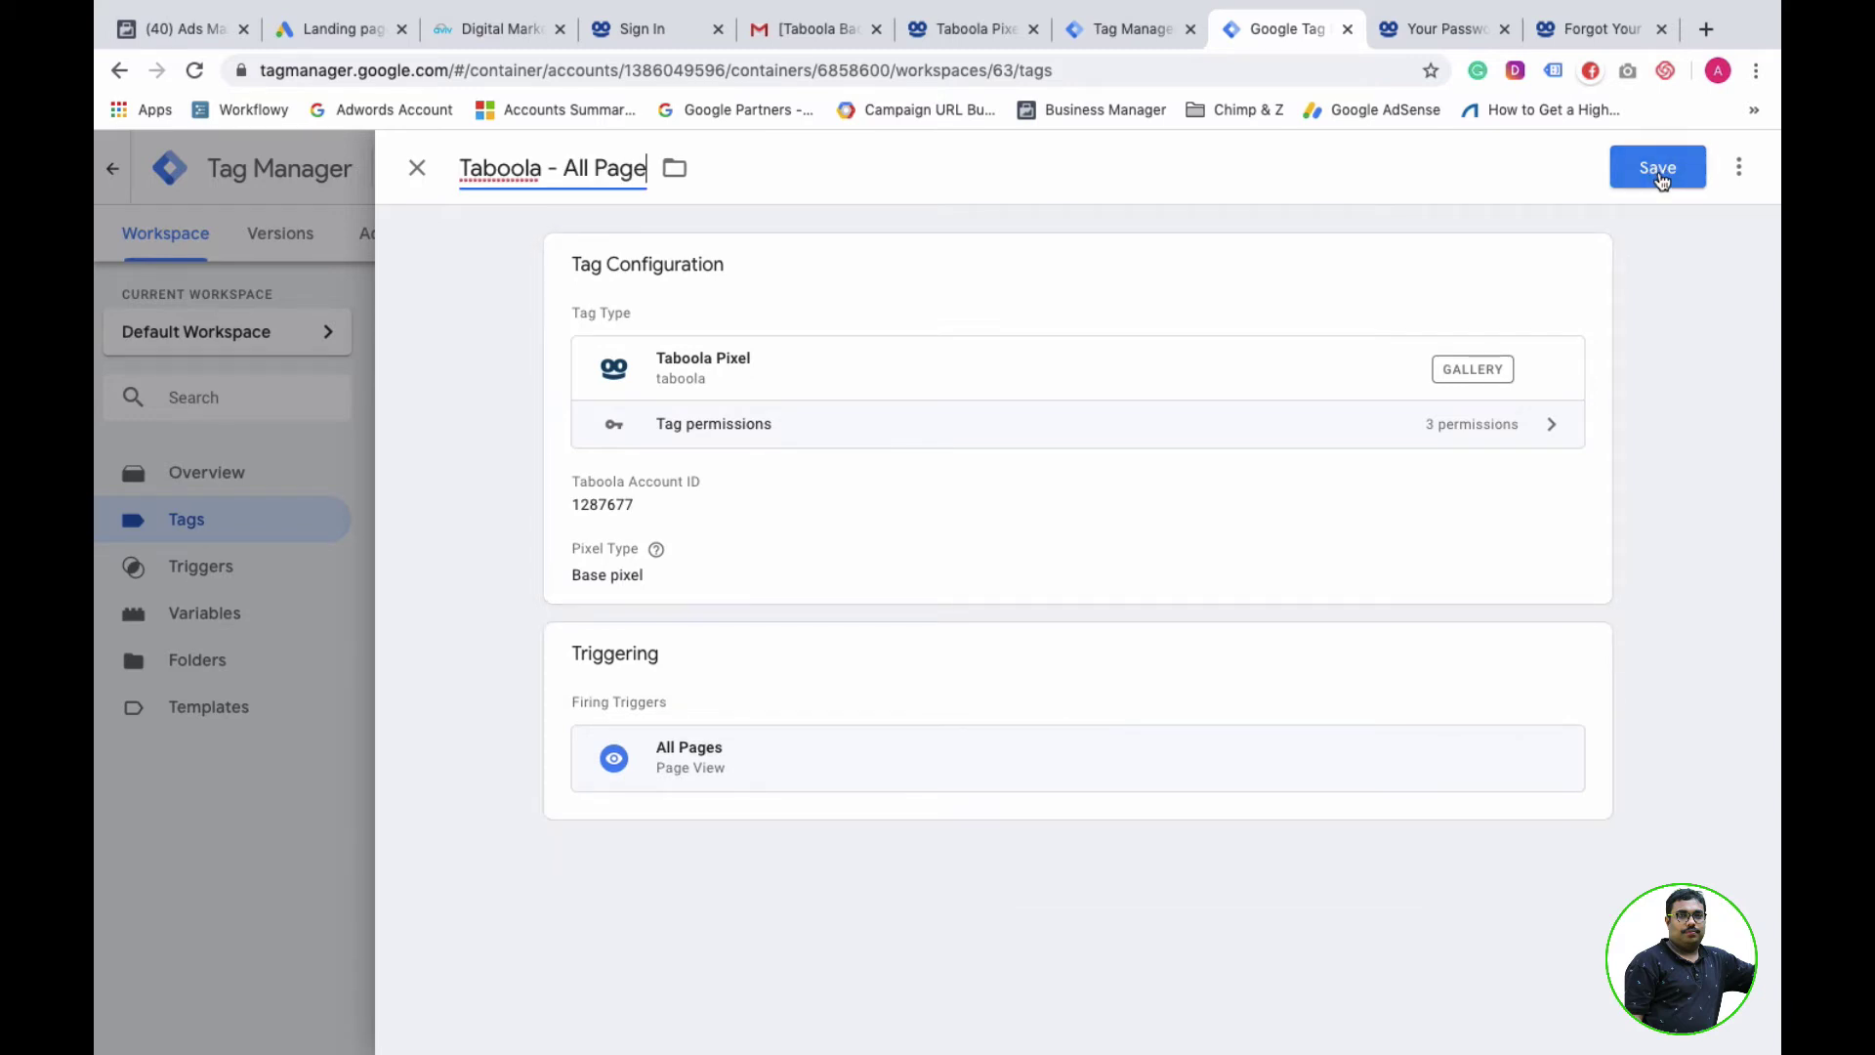
left_click(1658, 171)
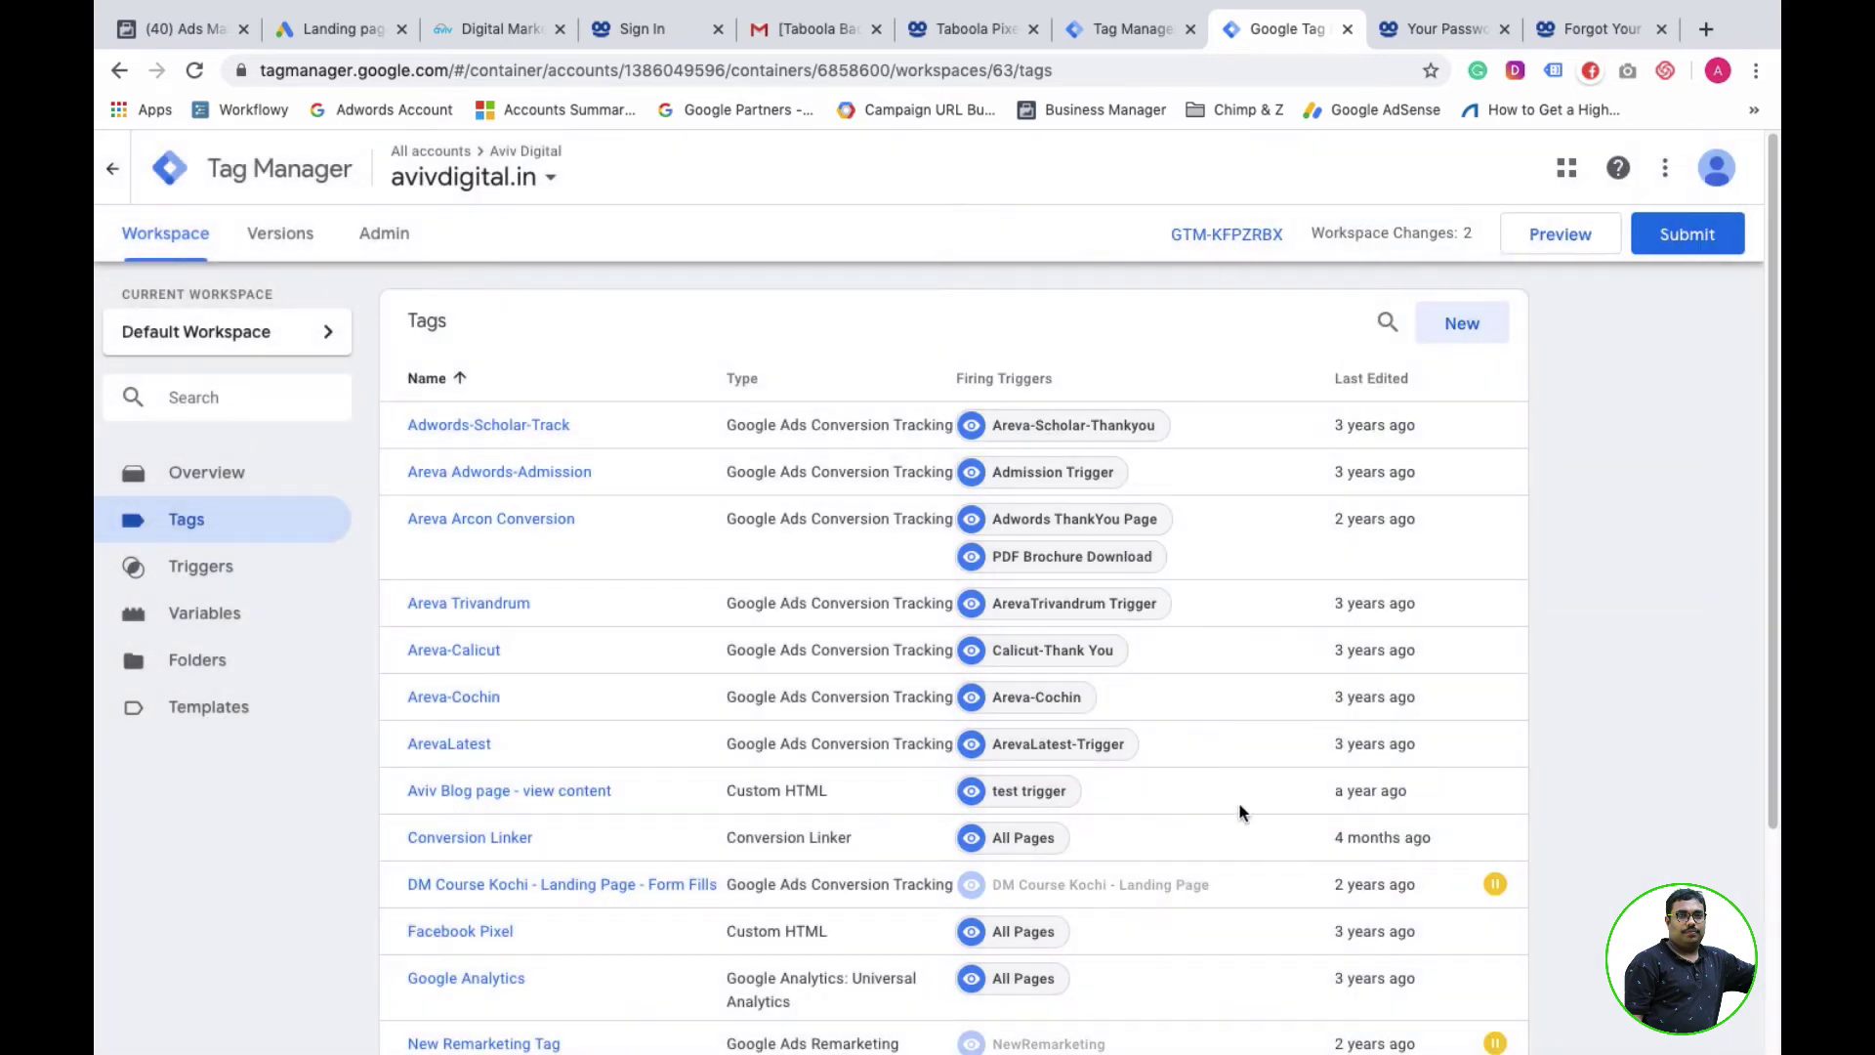
- Add a second new tag and replace its default title with 'Taboola - Thankyou PAGE'
left_click(1462, 326)
double_click(549, 170)
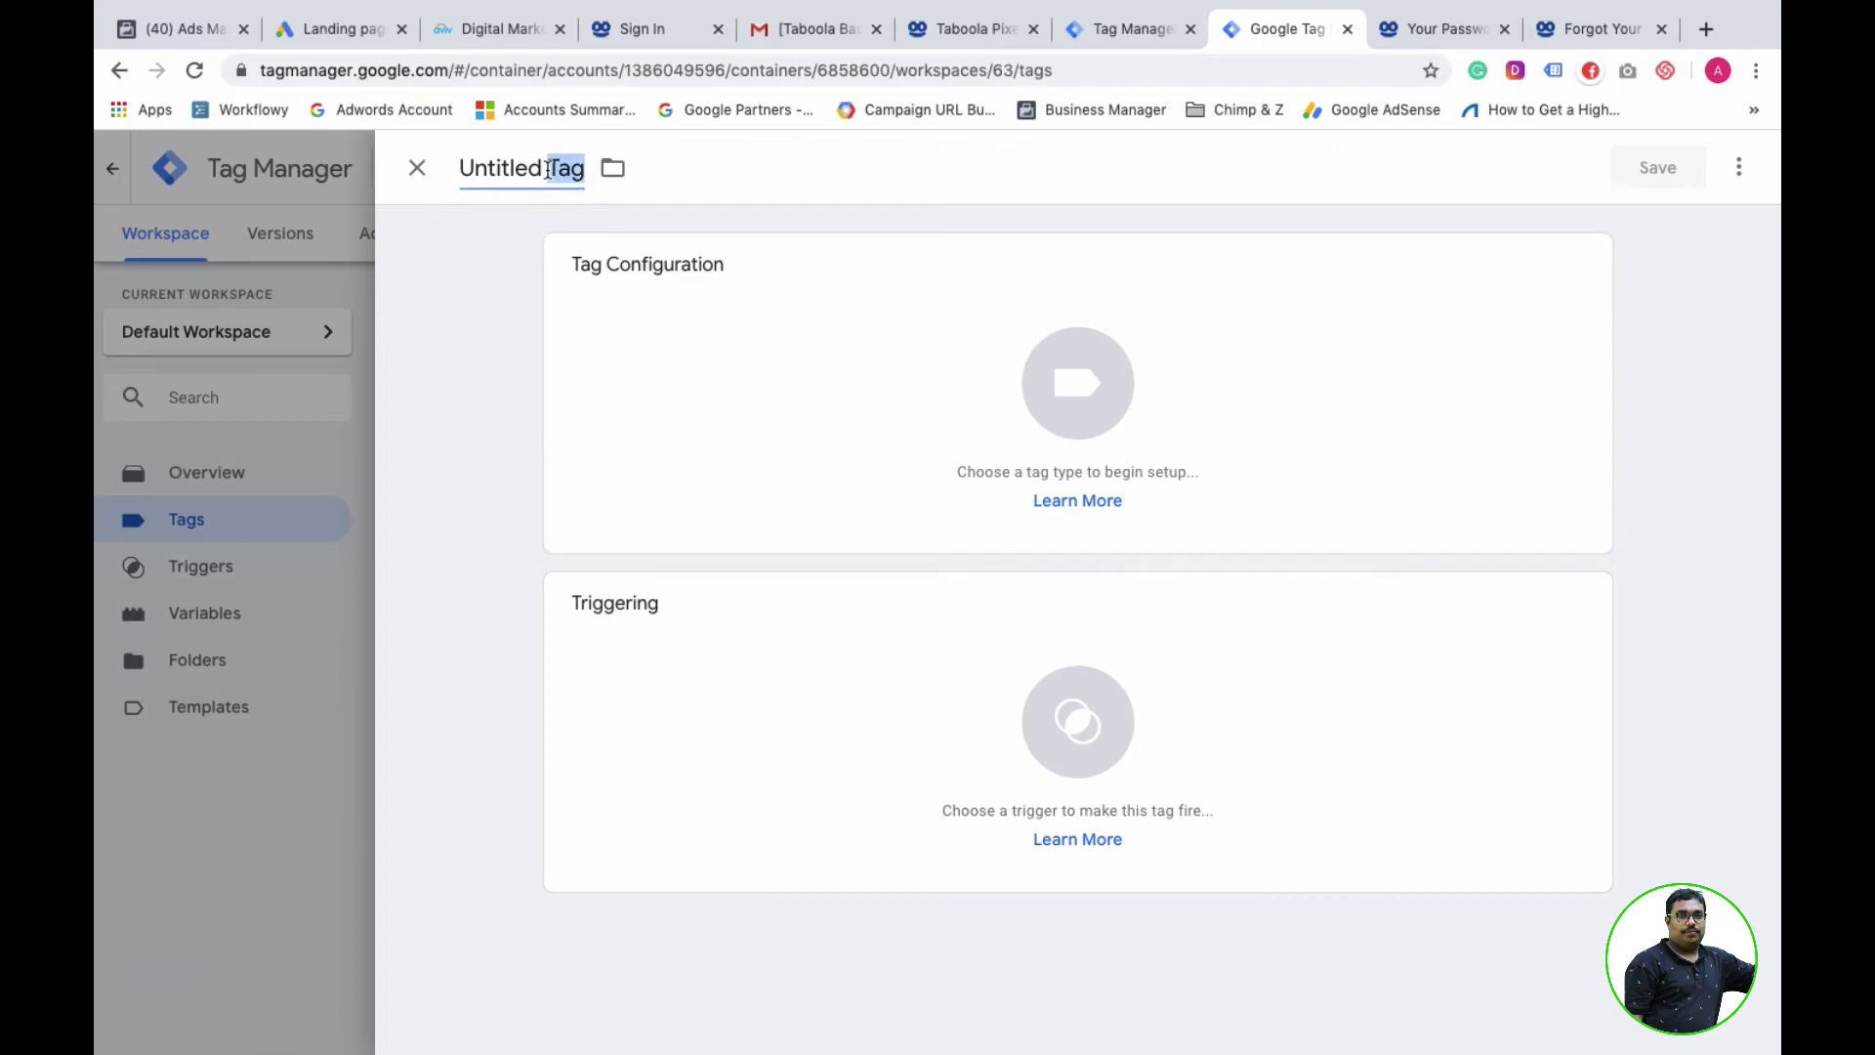
triple_click(548, 171)
type("Tabo")
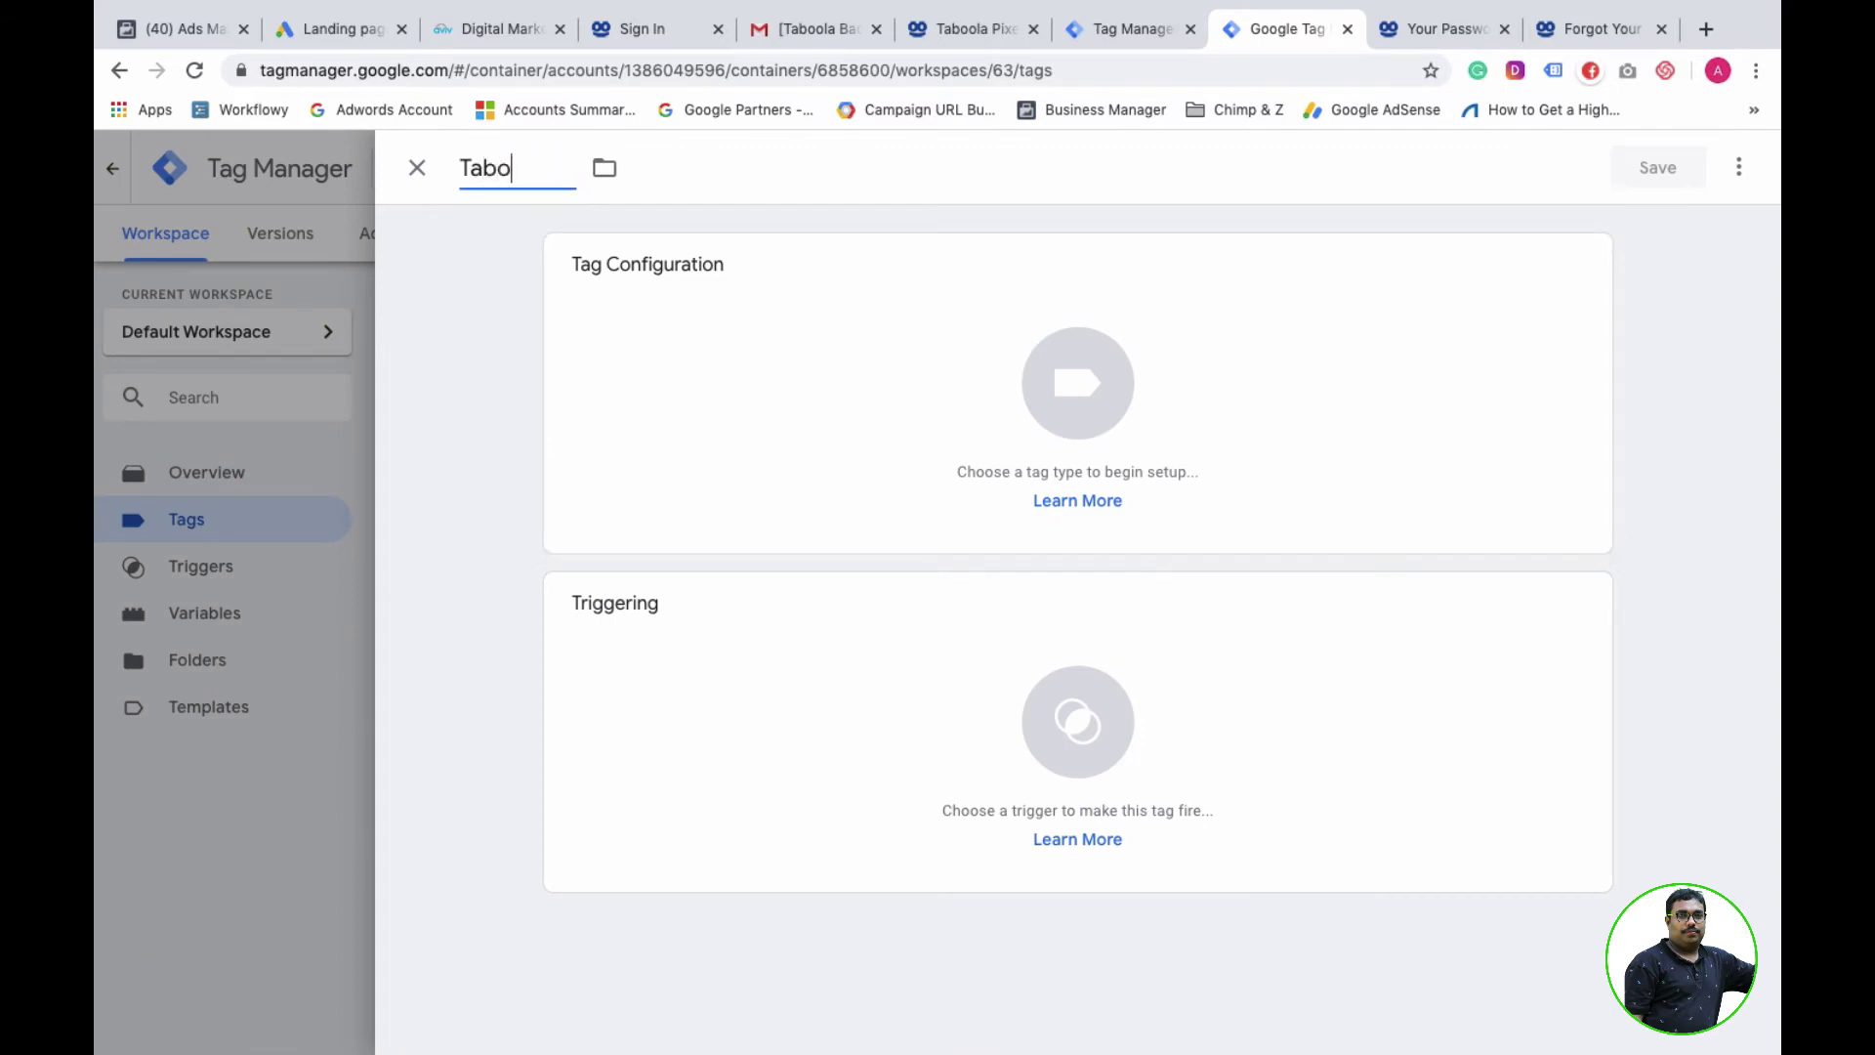
type("ola - Thank")
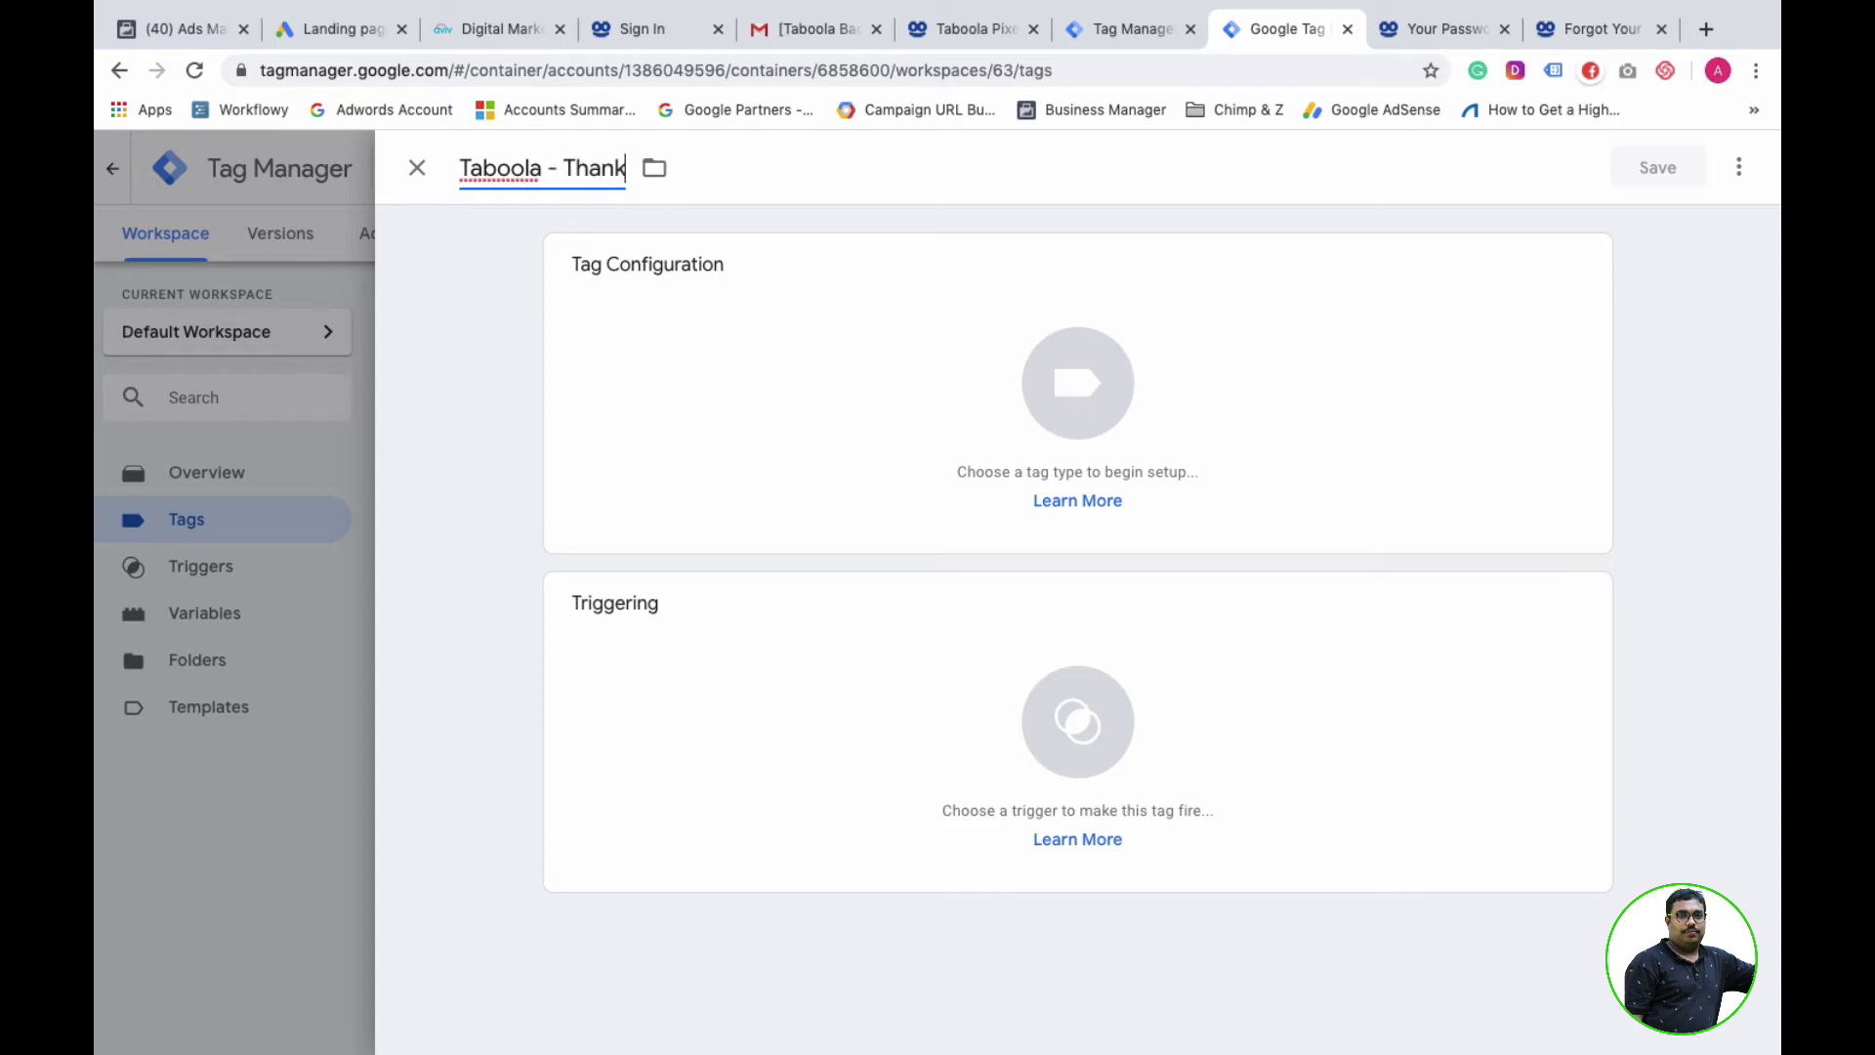
type("you PAGE")
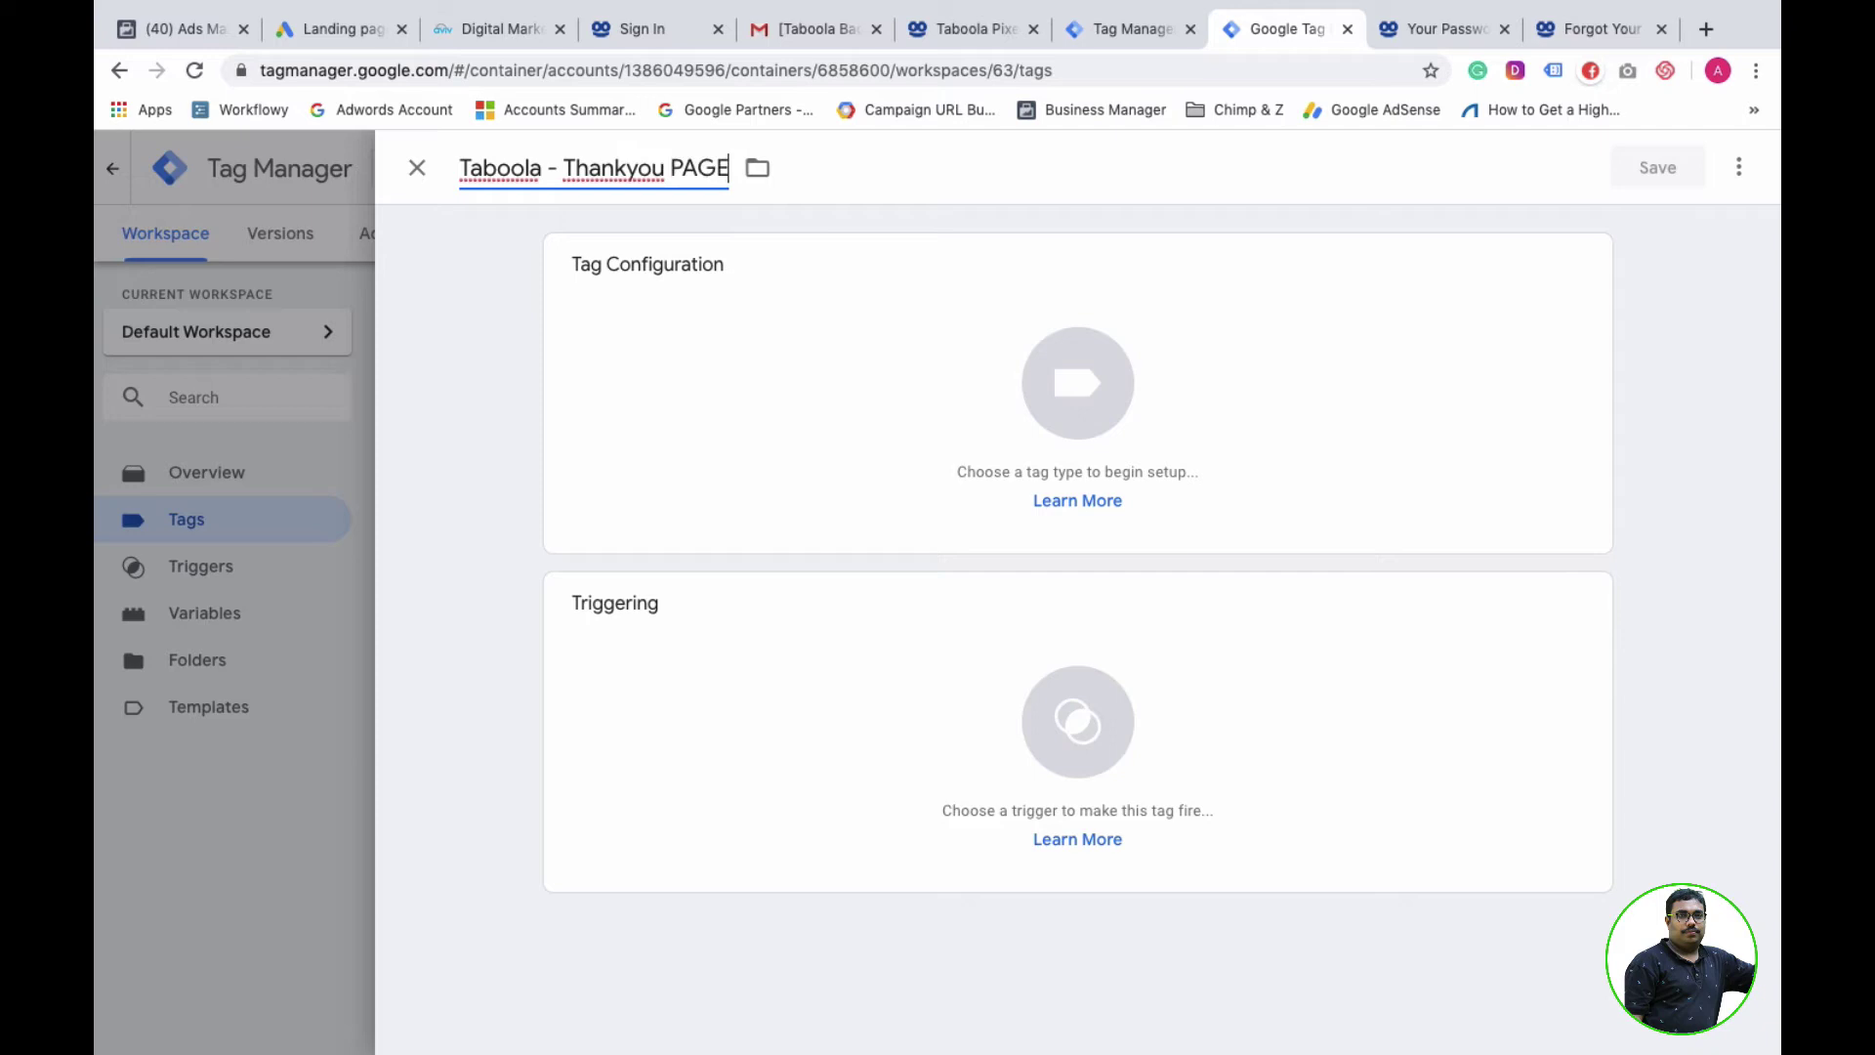
key("BackSpace")
key("BackSpace")
key("BackSpace")
- Finish the title as 'Taboola - Thankyou Page', make it Taboola Pixel with the pasted account ID
type("age")
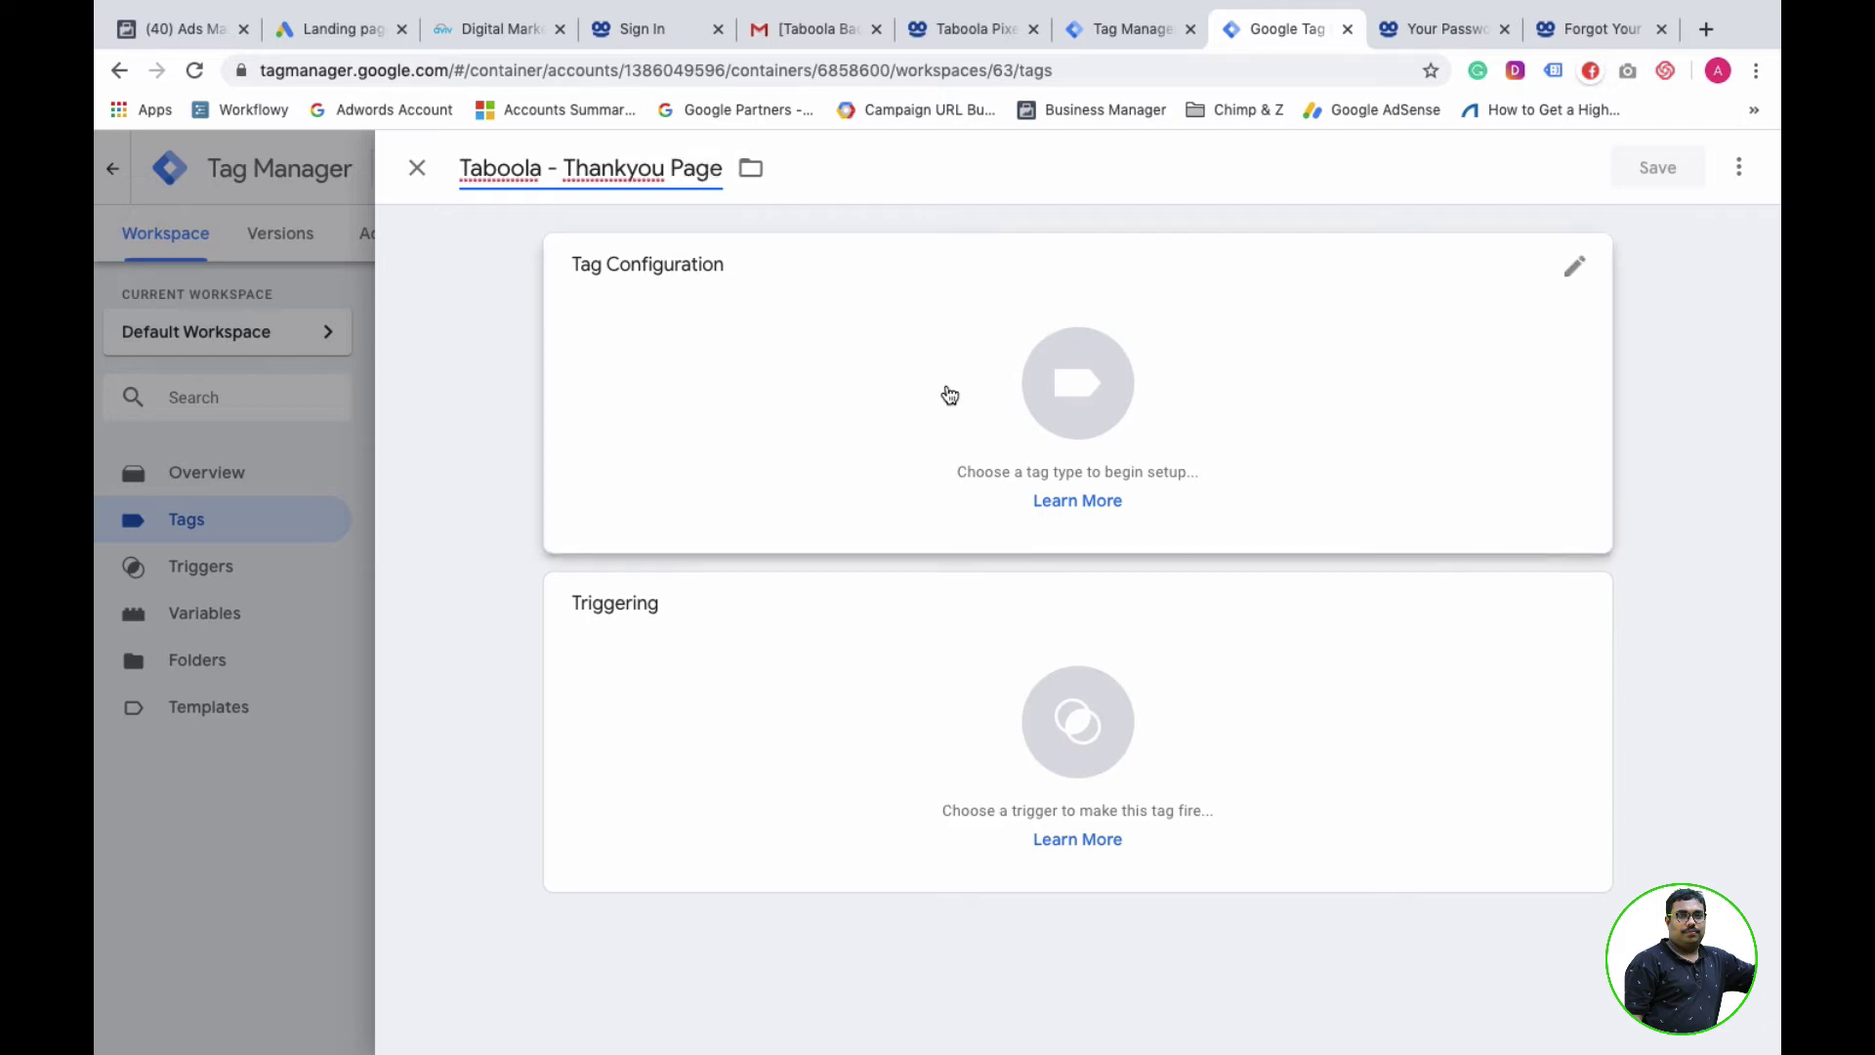
left_click(1091, 408)
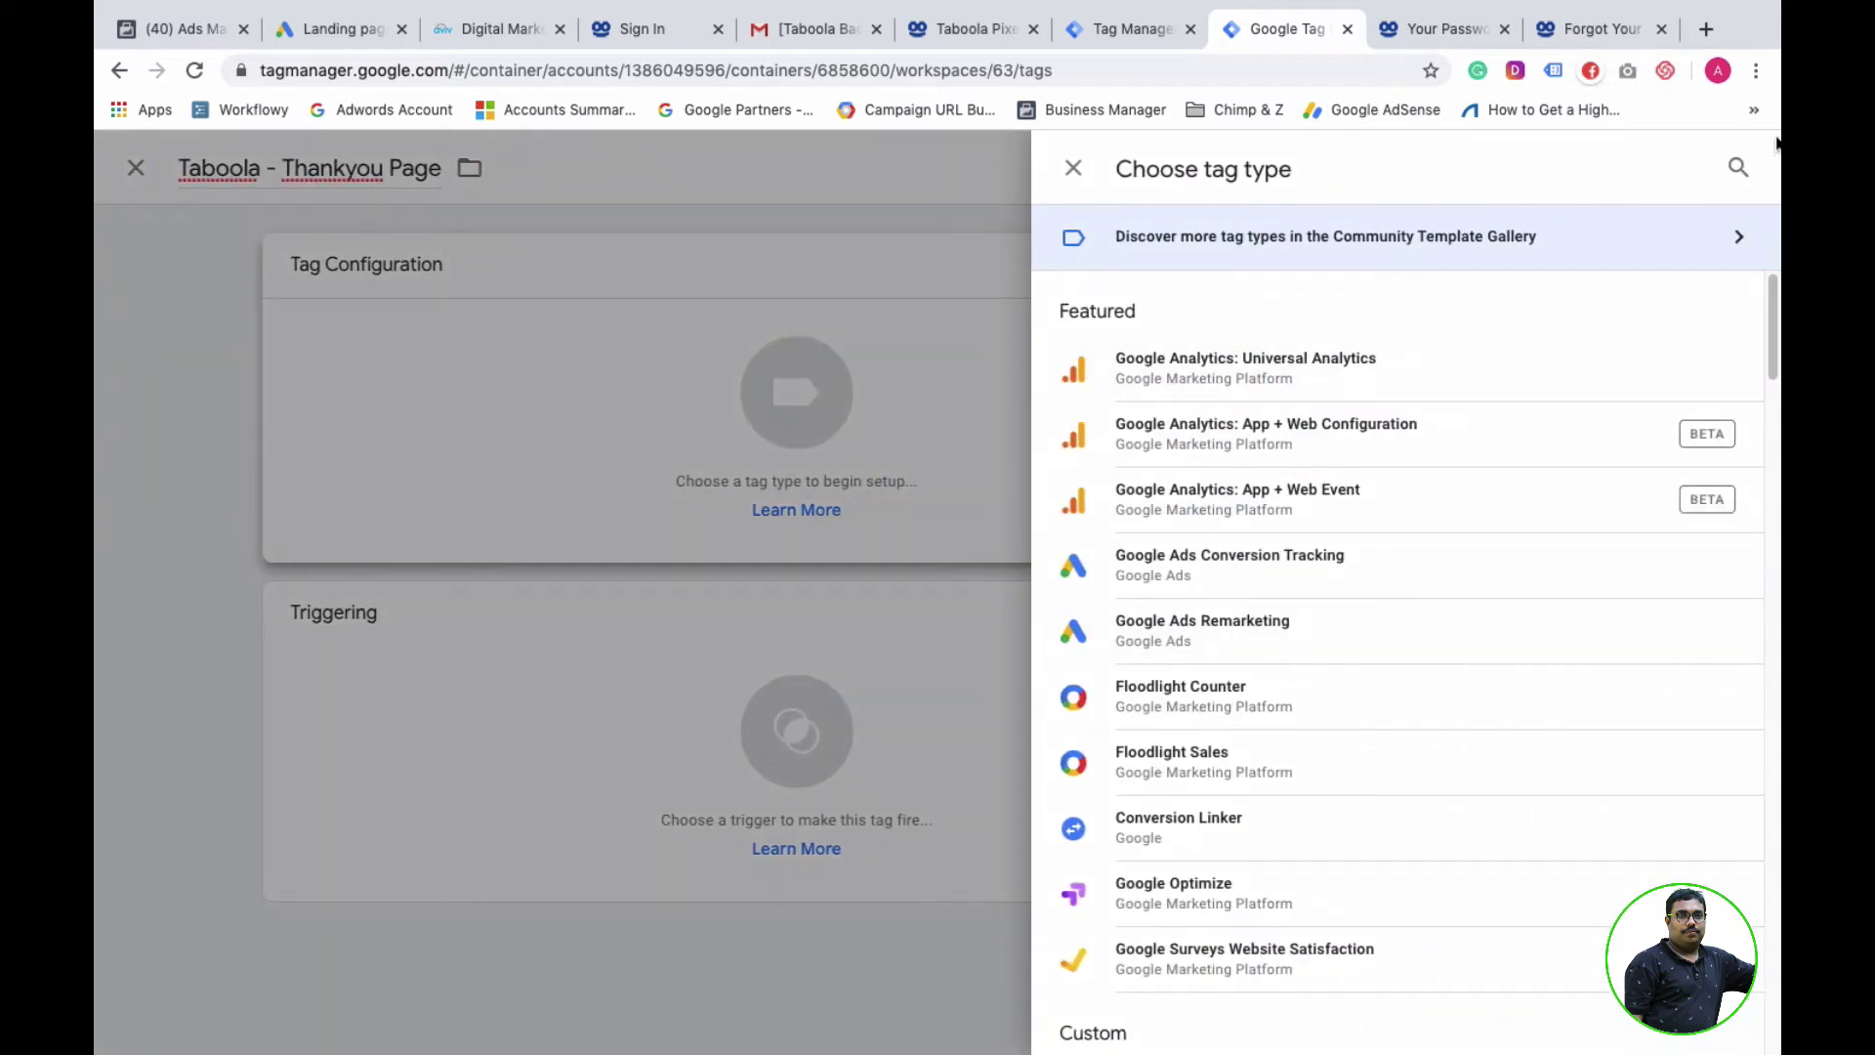
scroll(1320, 774, "down", 4)
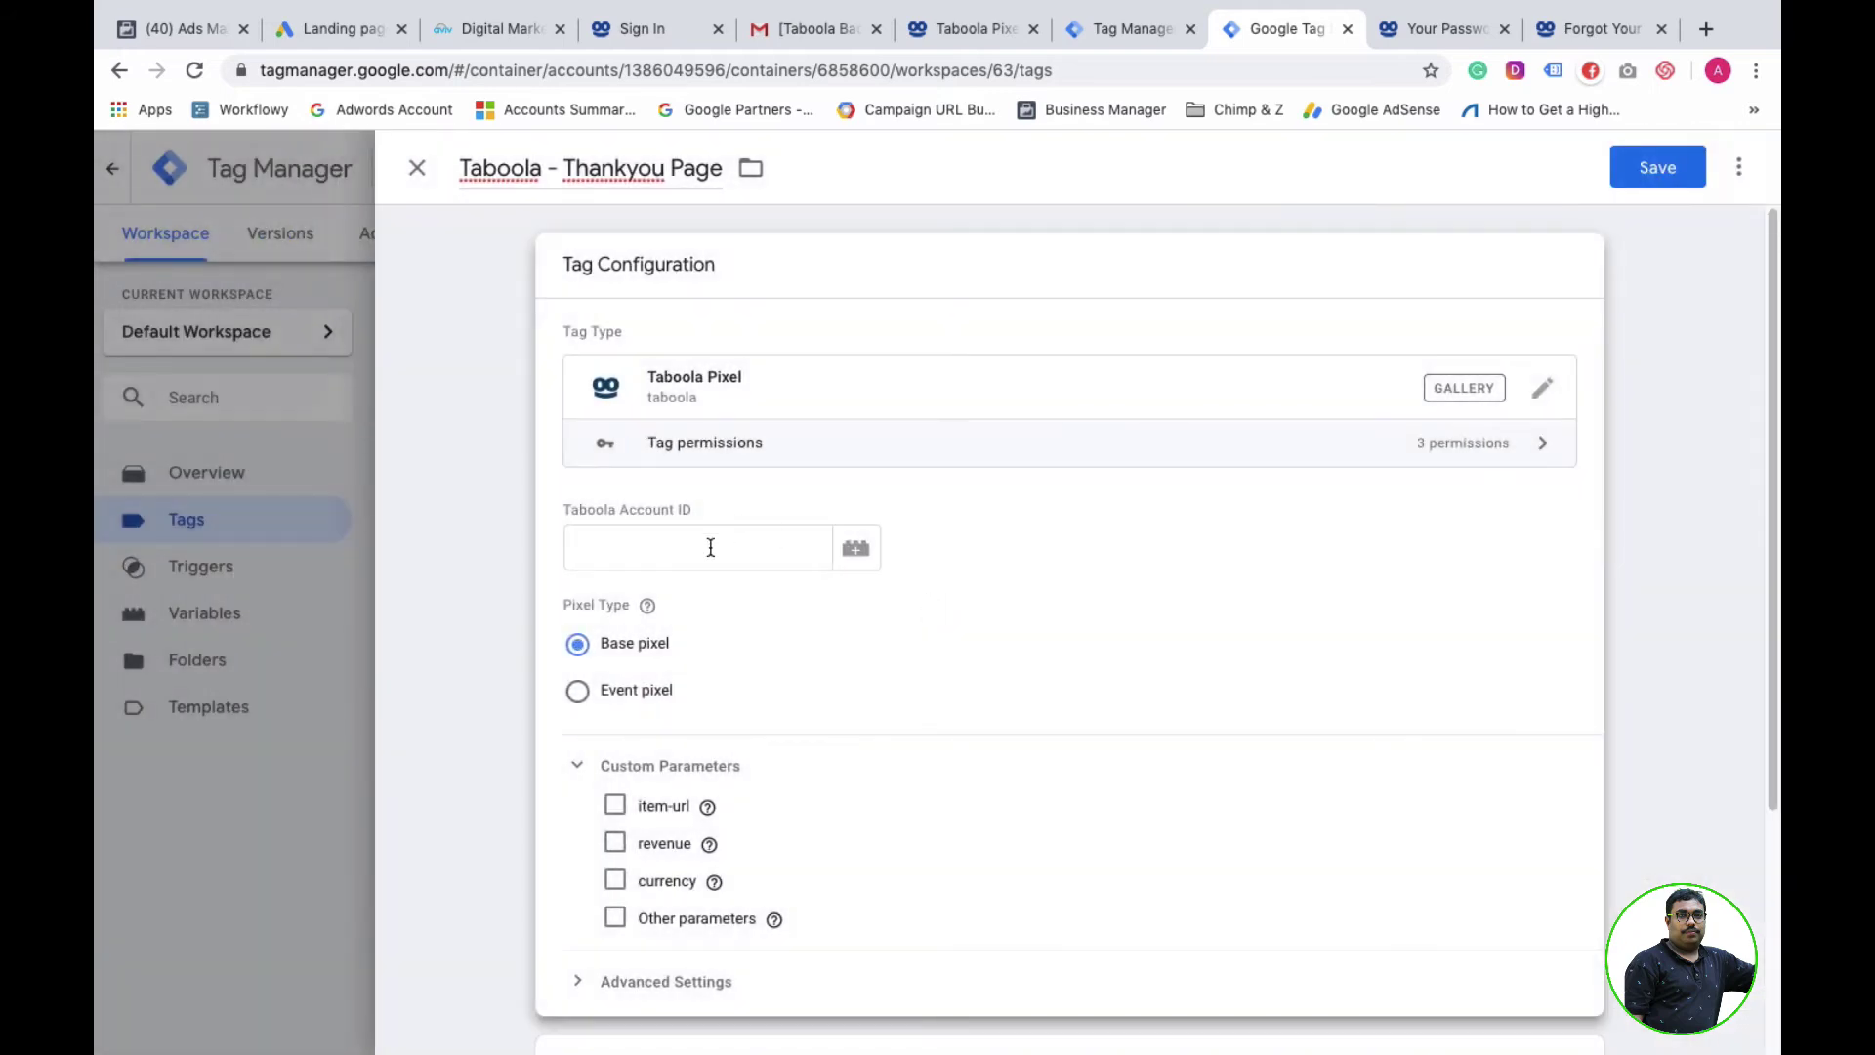
left_click(711, 546)
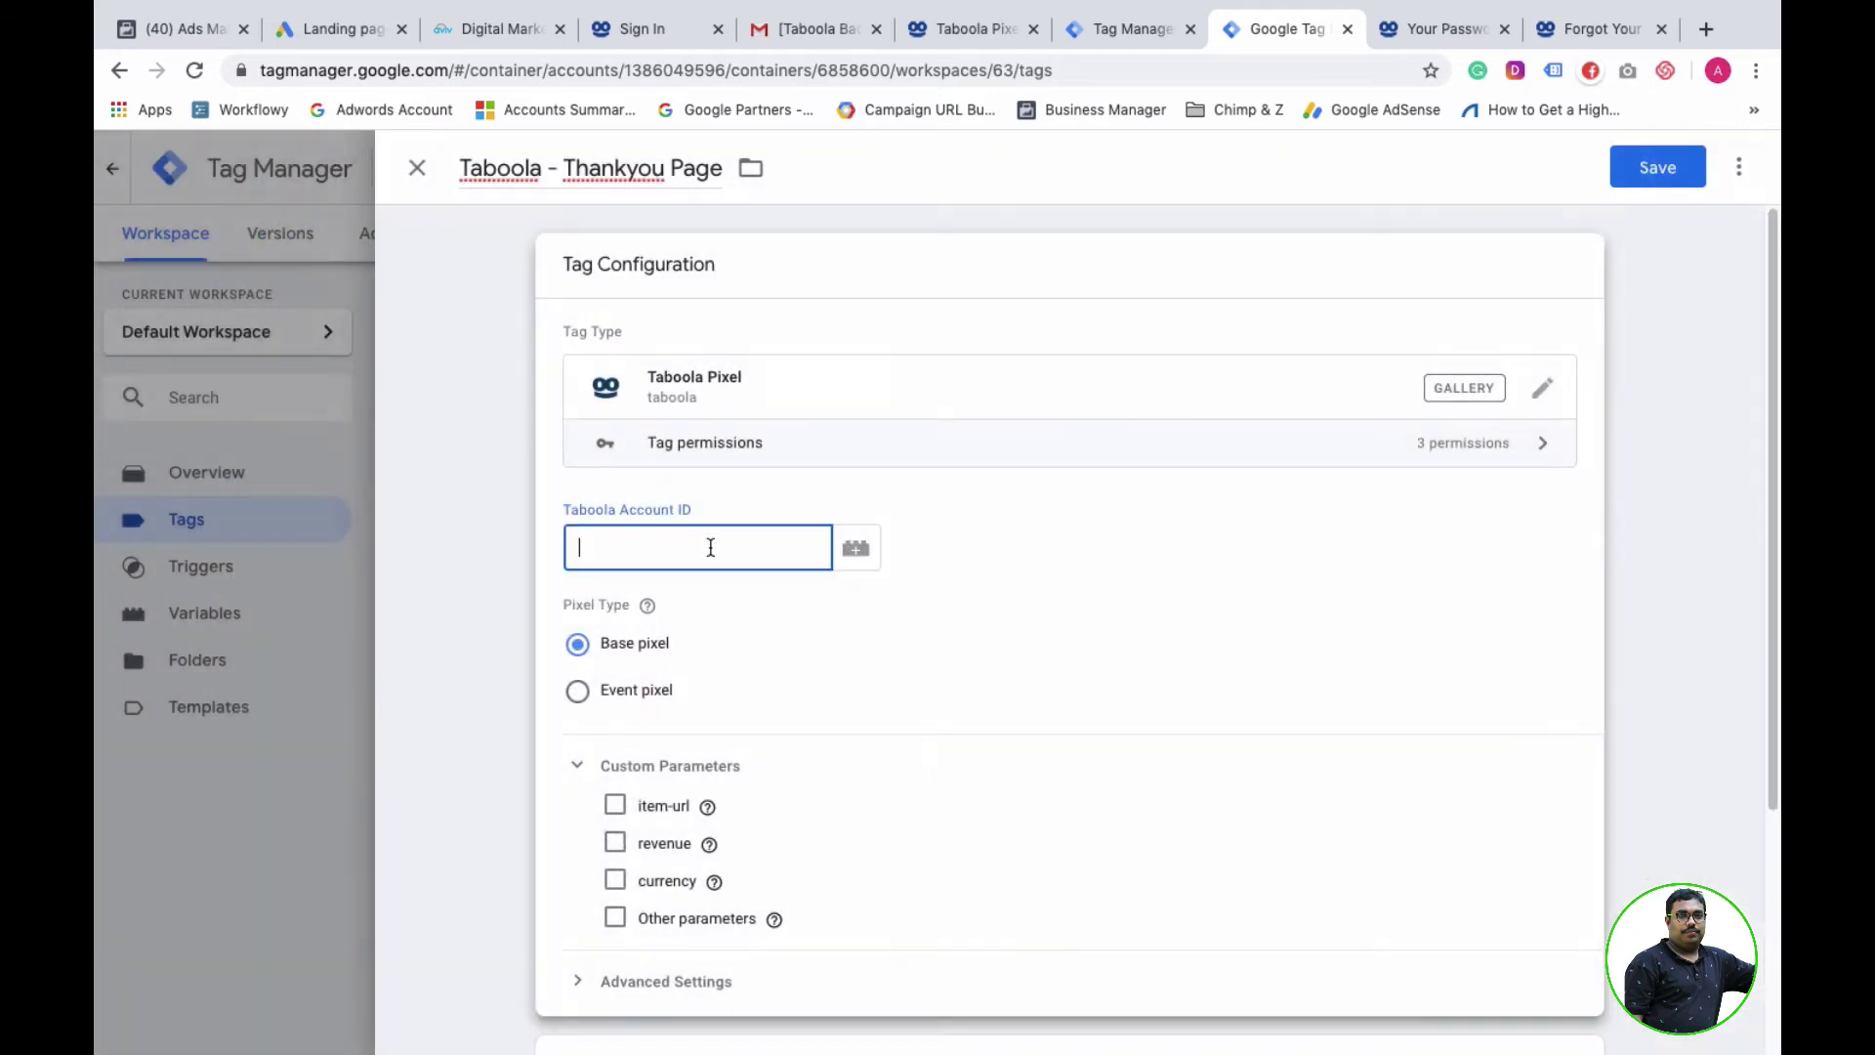
type("1287677")
scroll(788, 693, "down", 3)
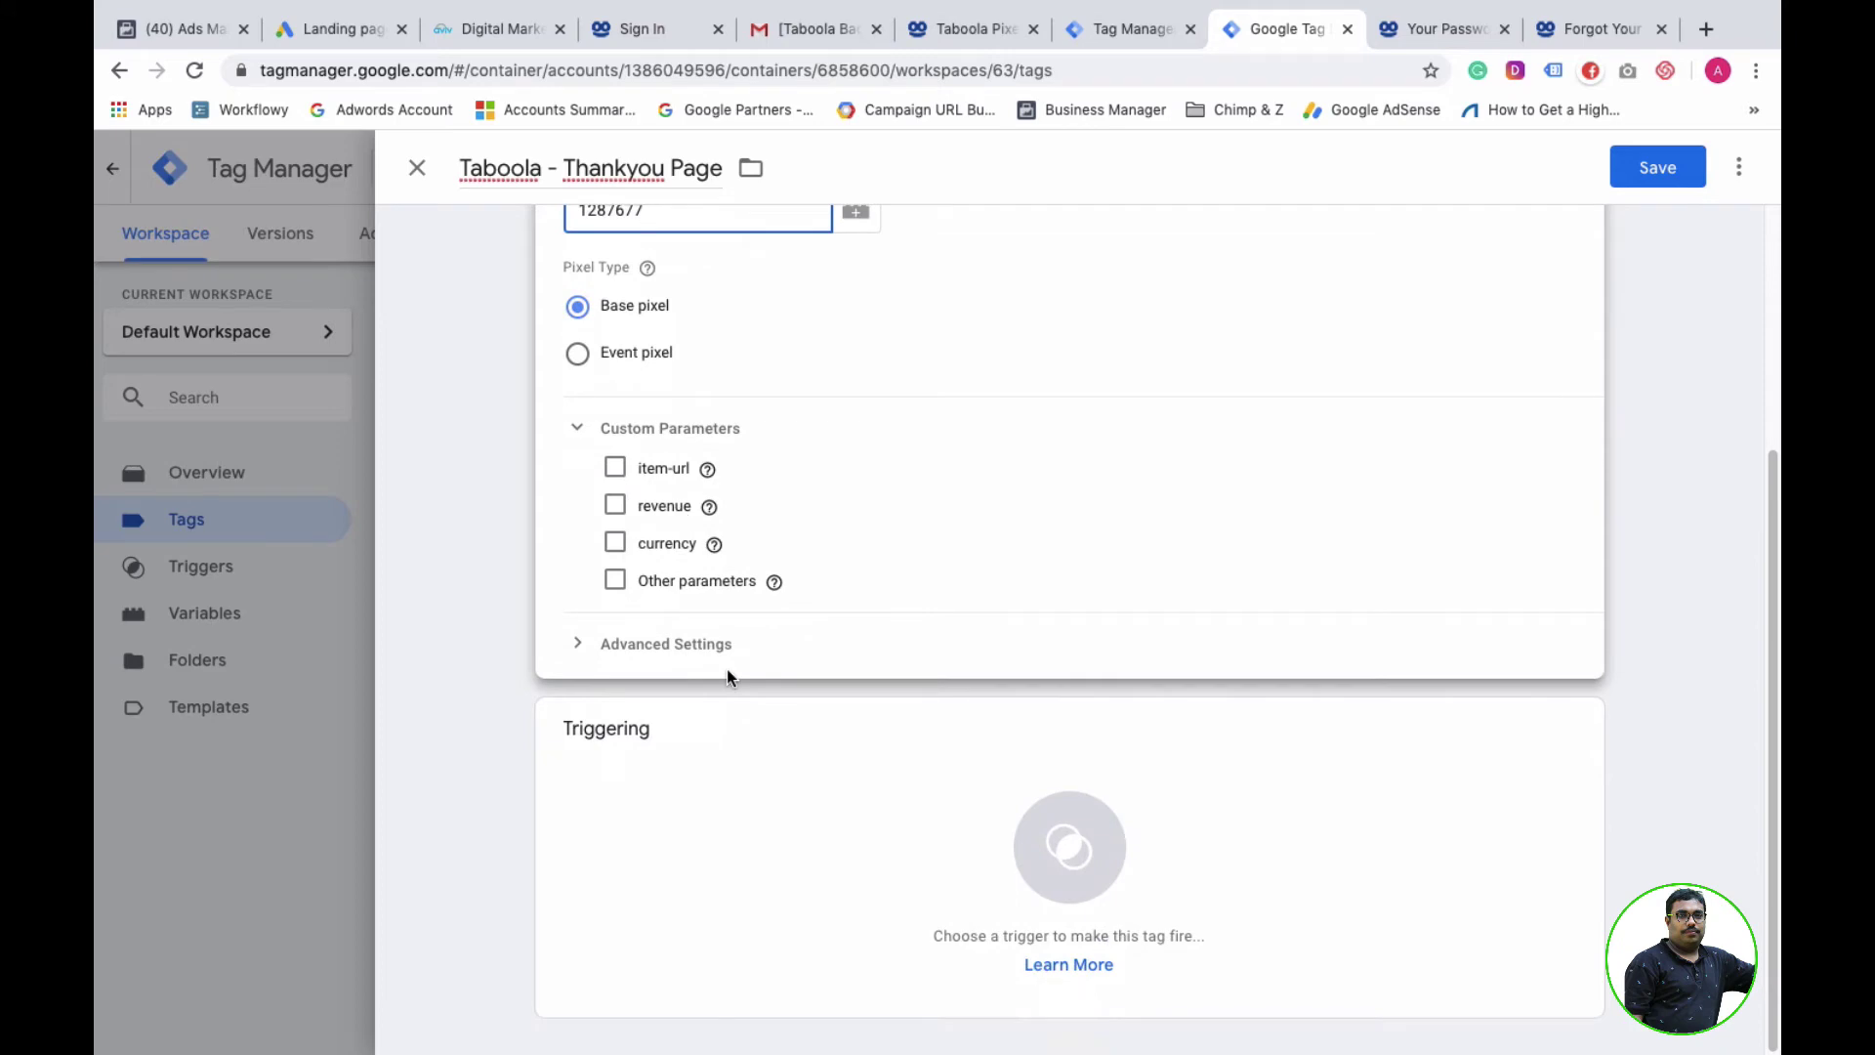
left_click(1082, 867)
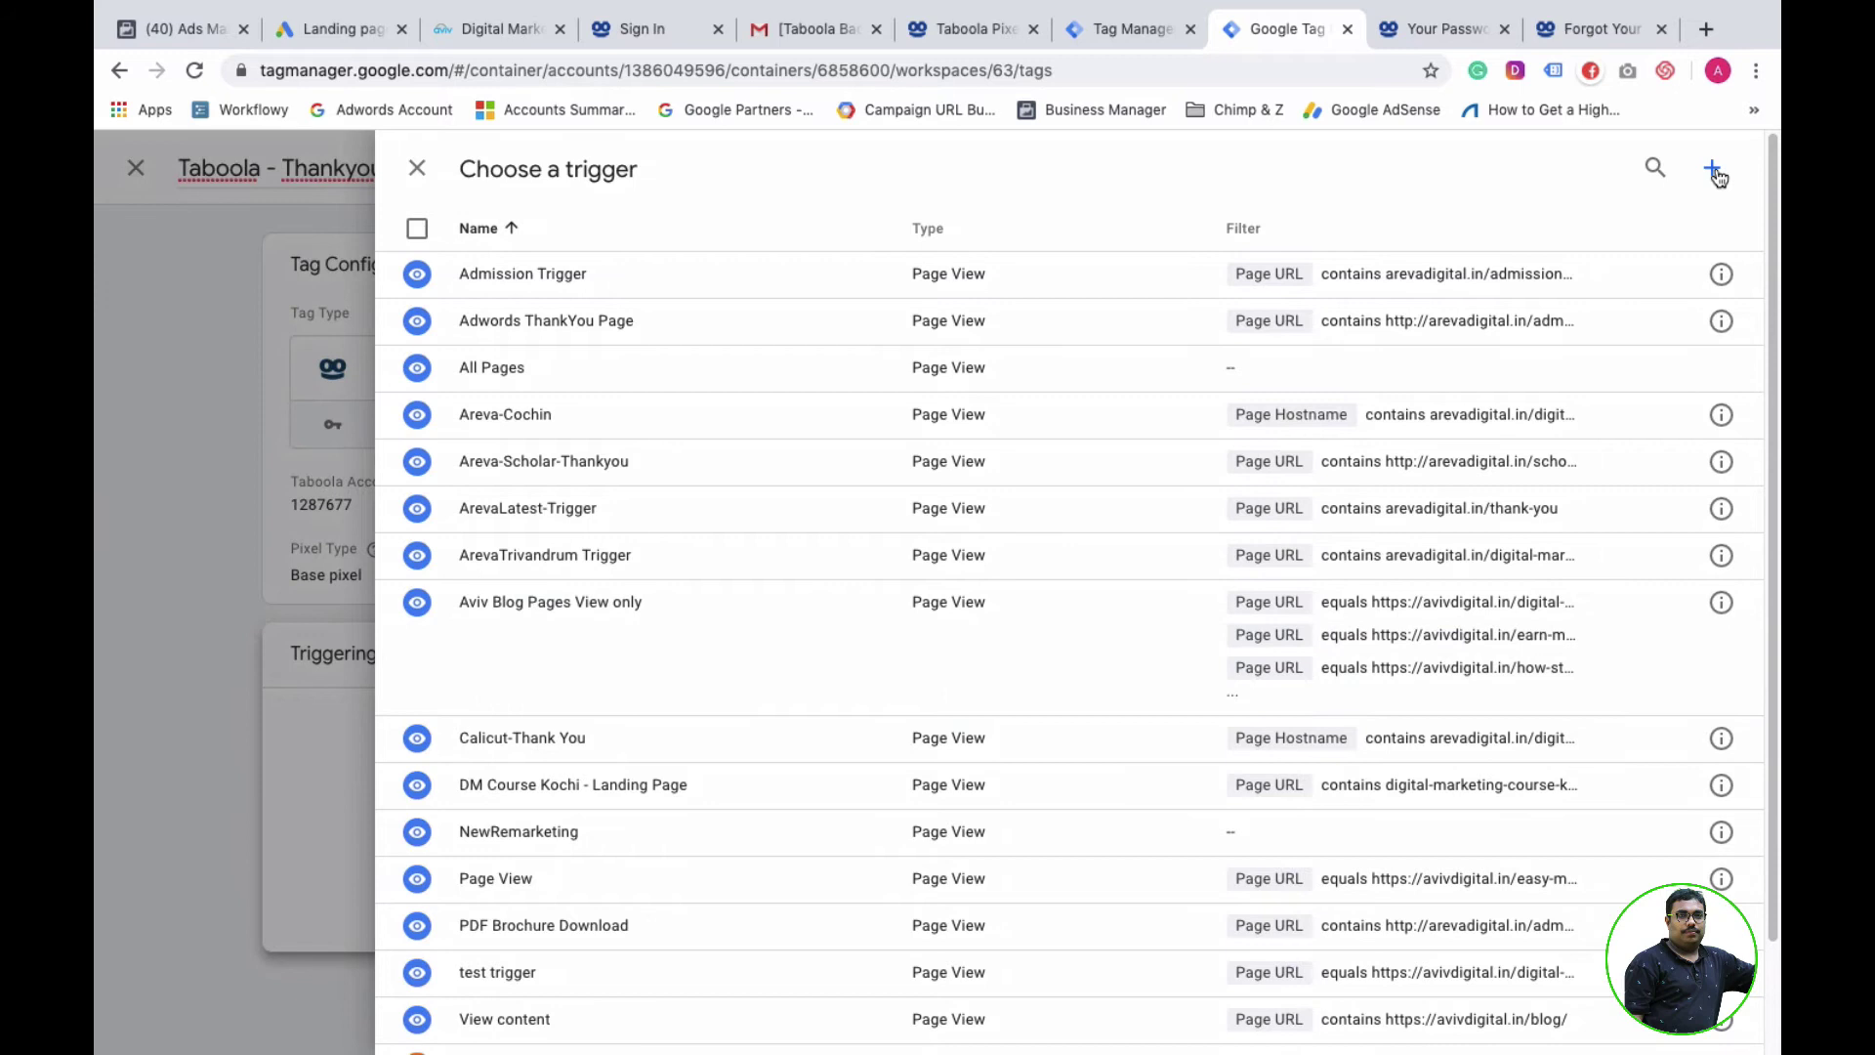
- Create a new trigger named 'Online Course Thankyou'
left_click(1715, 173)
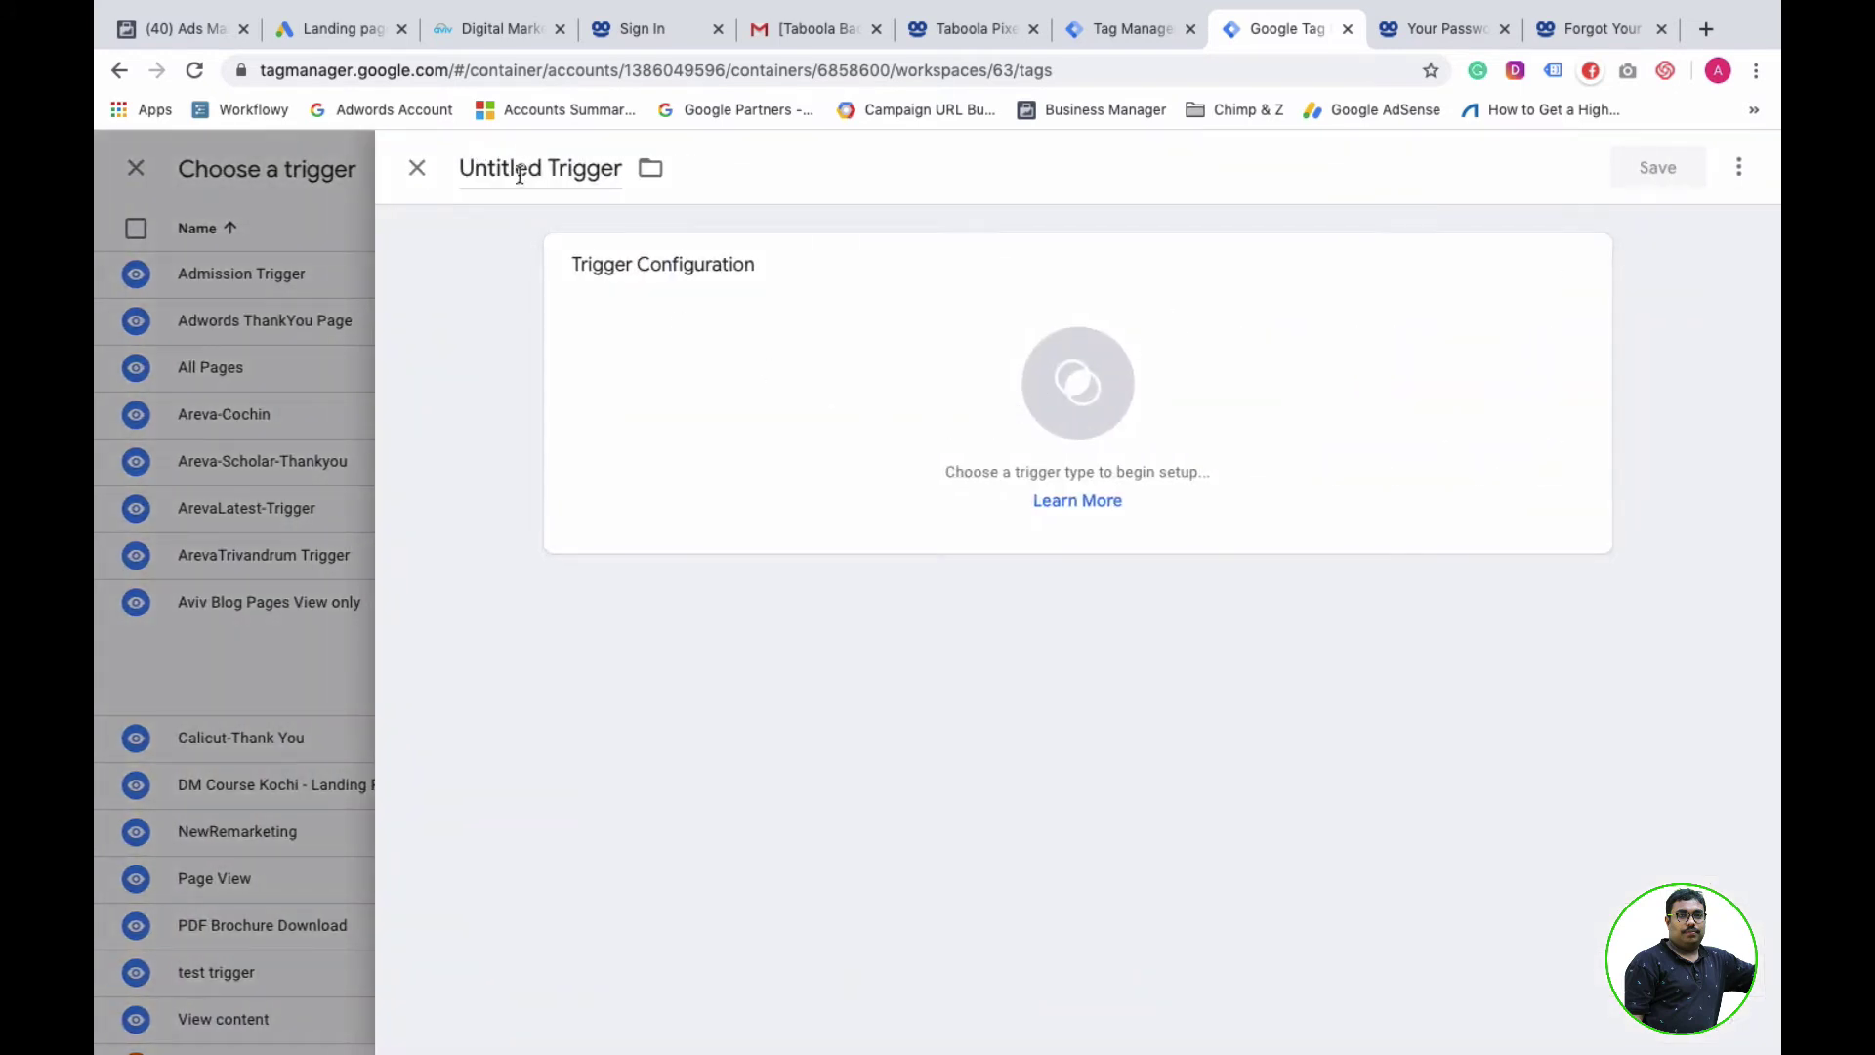
triple_click(519, 173)
type("Onl")
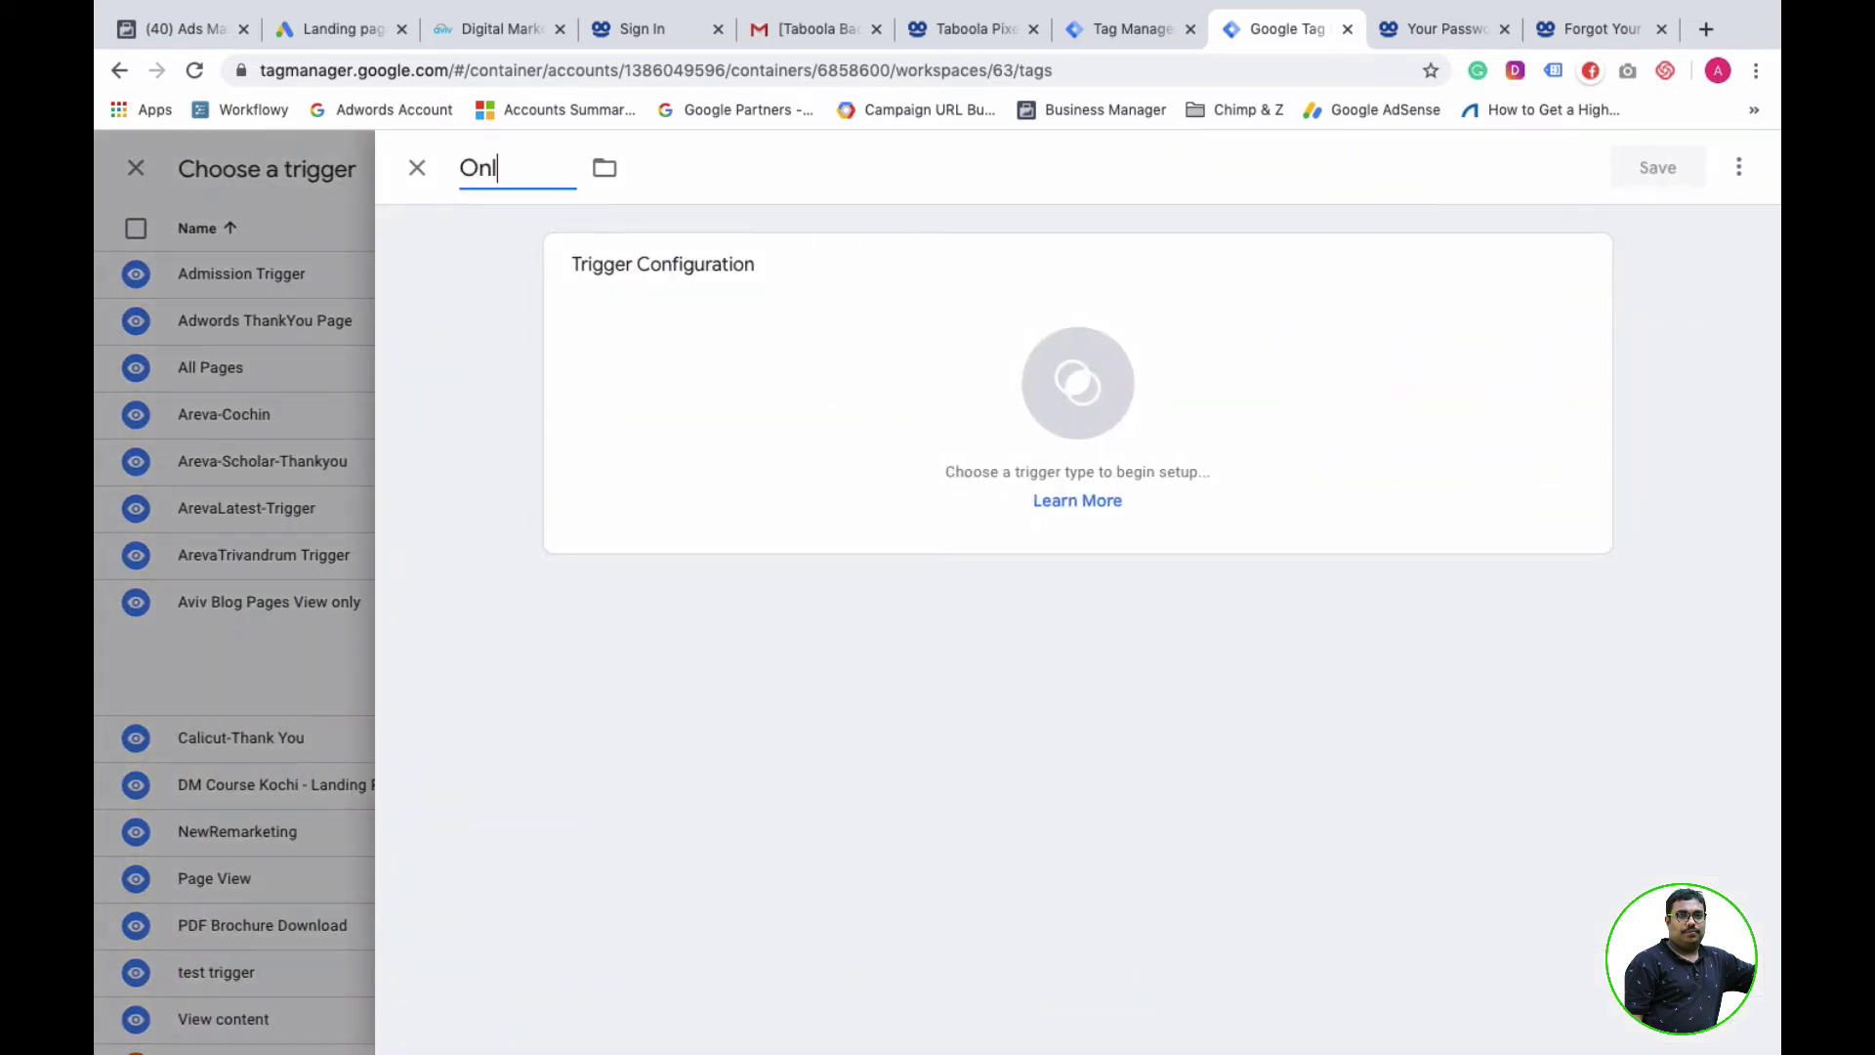
type("ine Course")
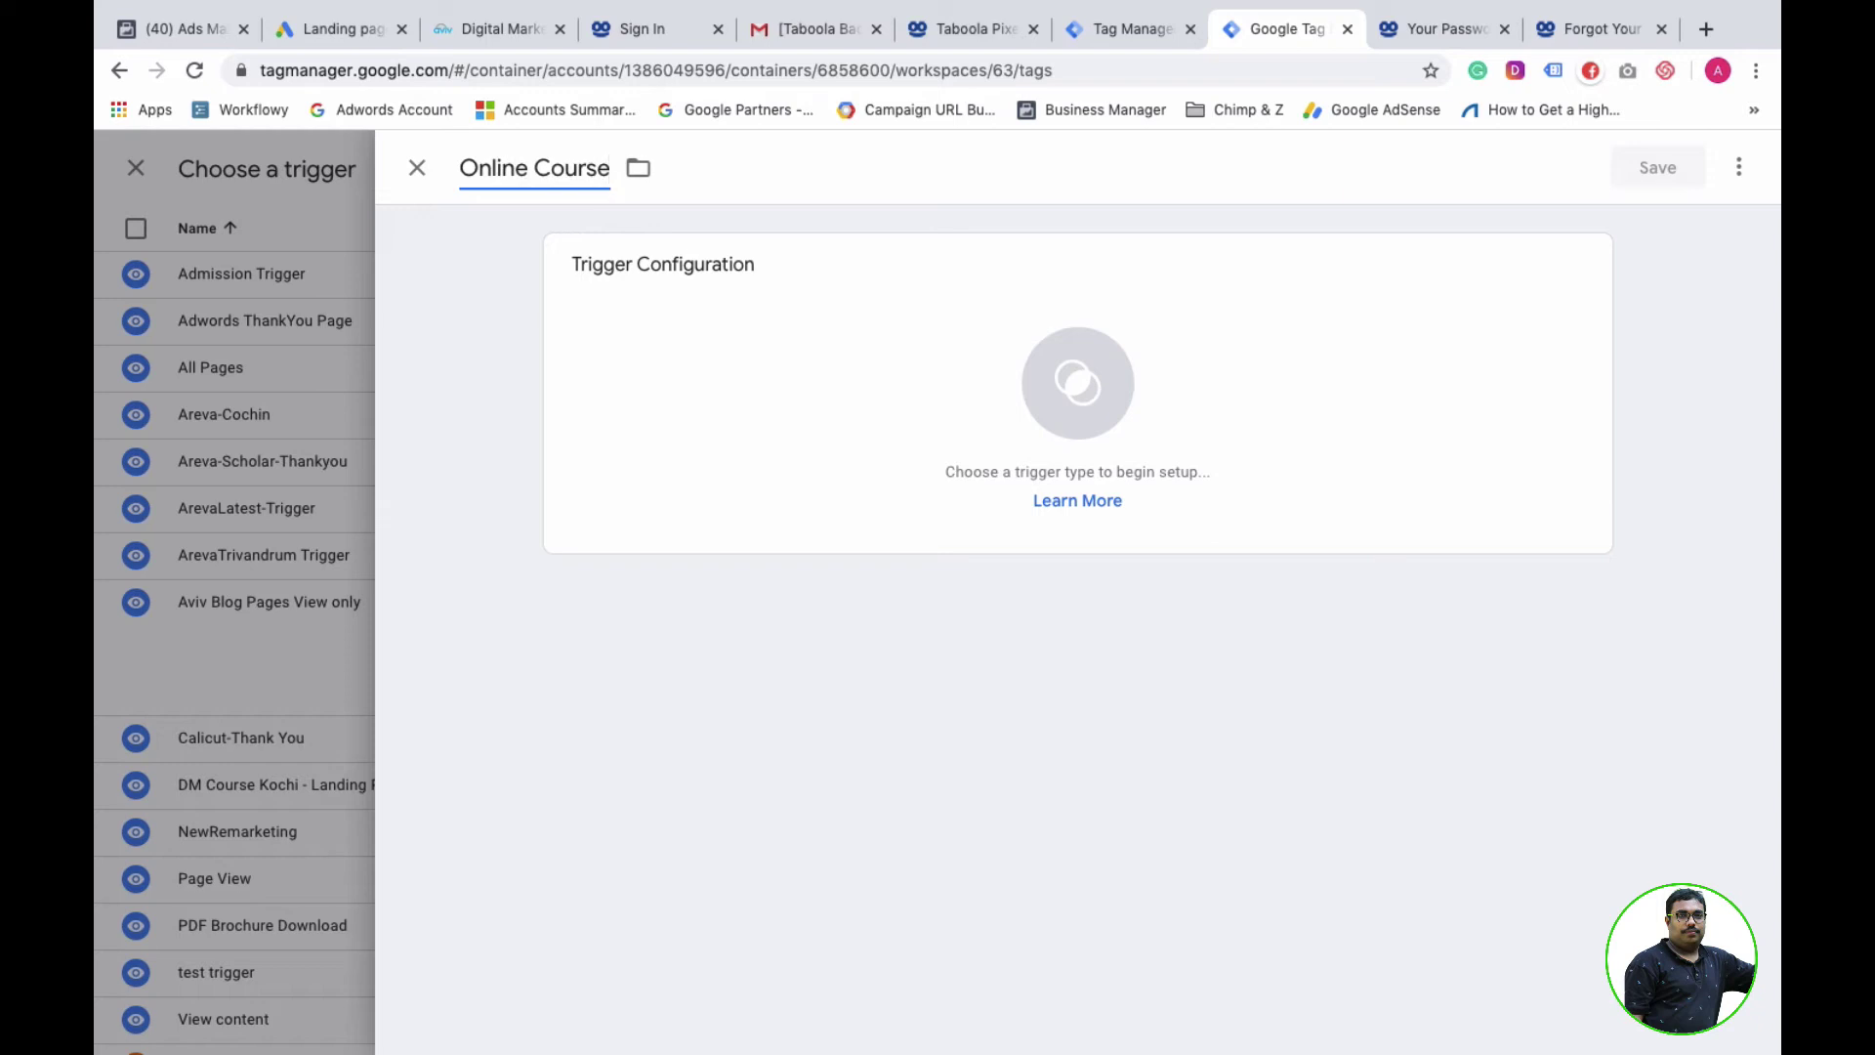
type(" Thankyou")
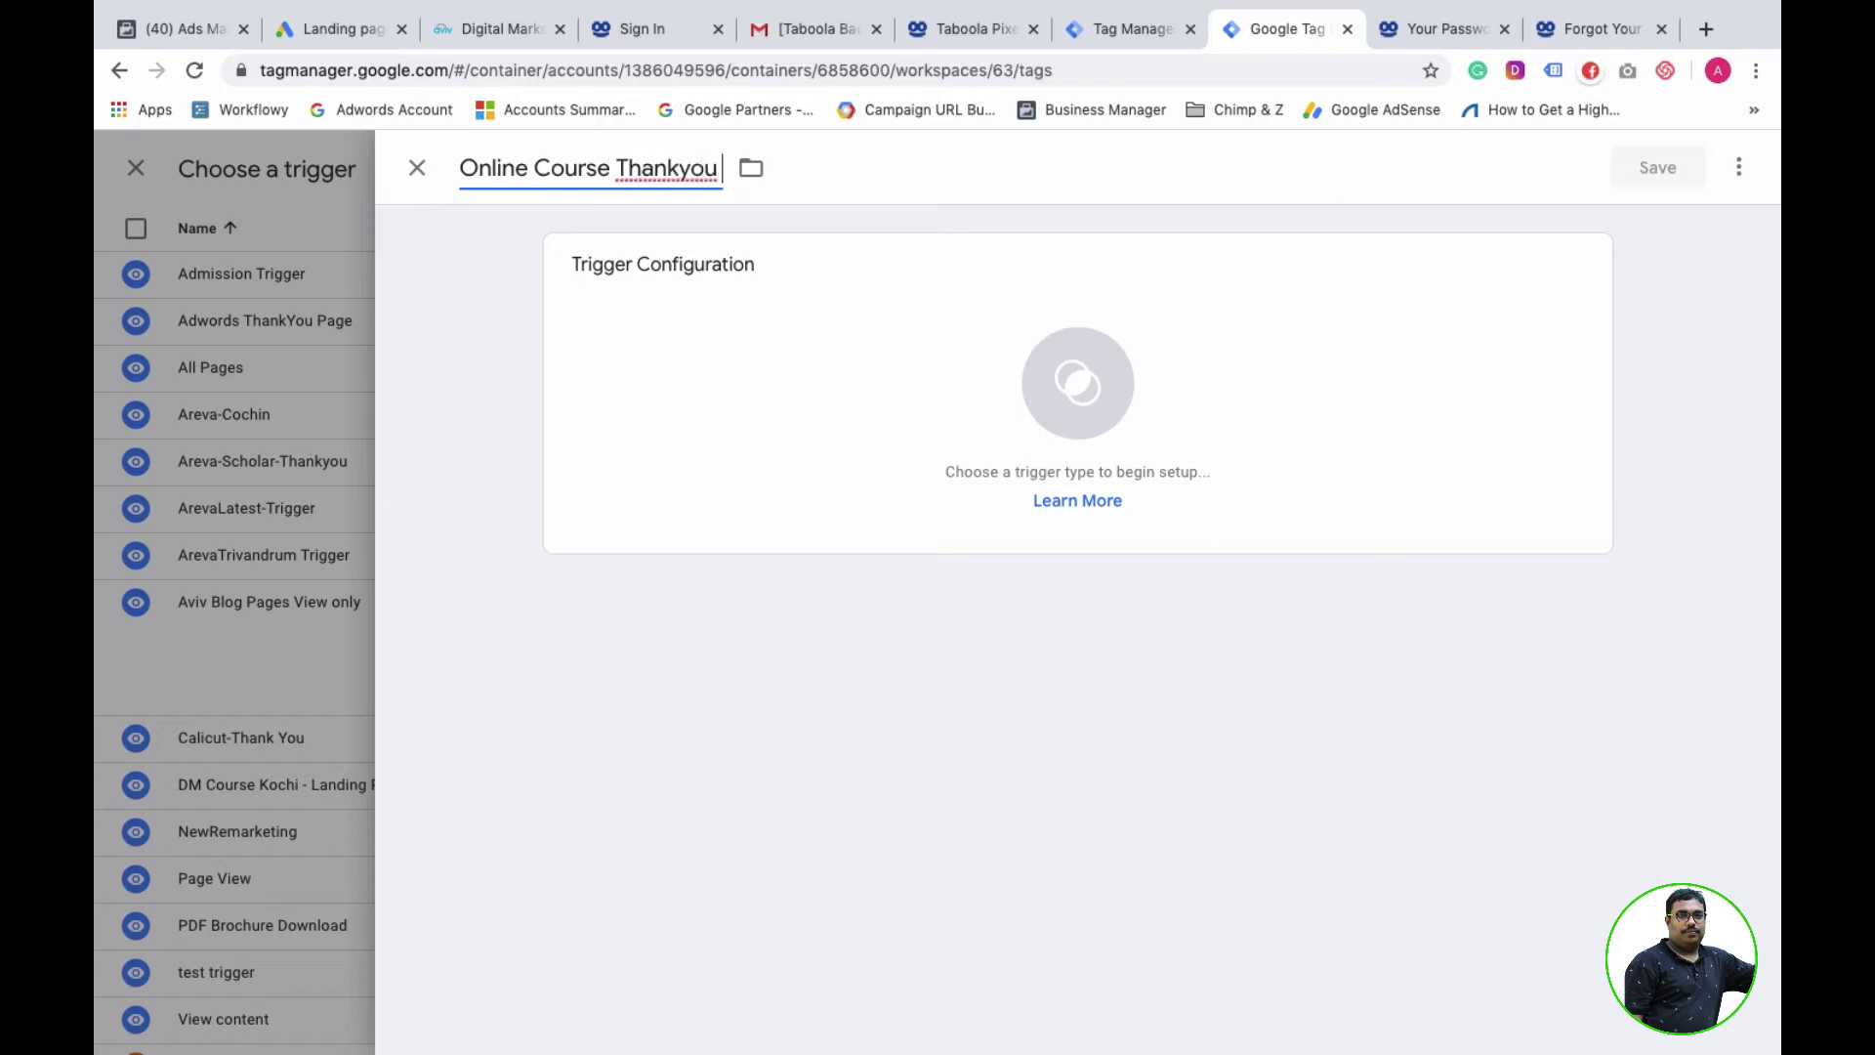
type(" Pa")
key("BackSpace")
key("BackSpace")
key("BackSpace")
- Make it a Page View trigger on Some Page Views where Page URL equals a value
left_click(1067, 391)
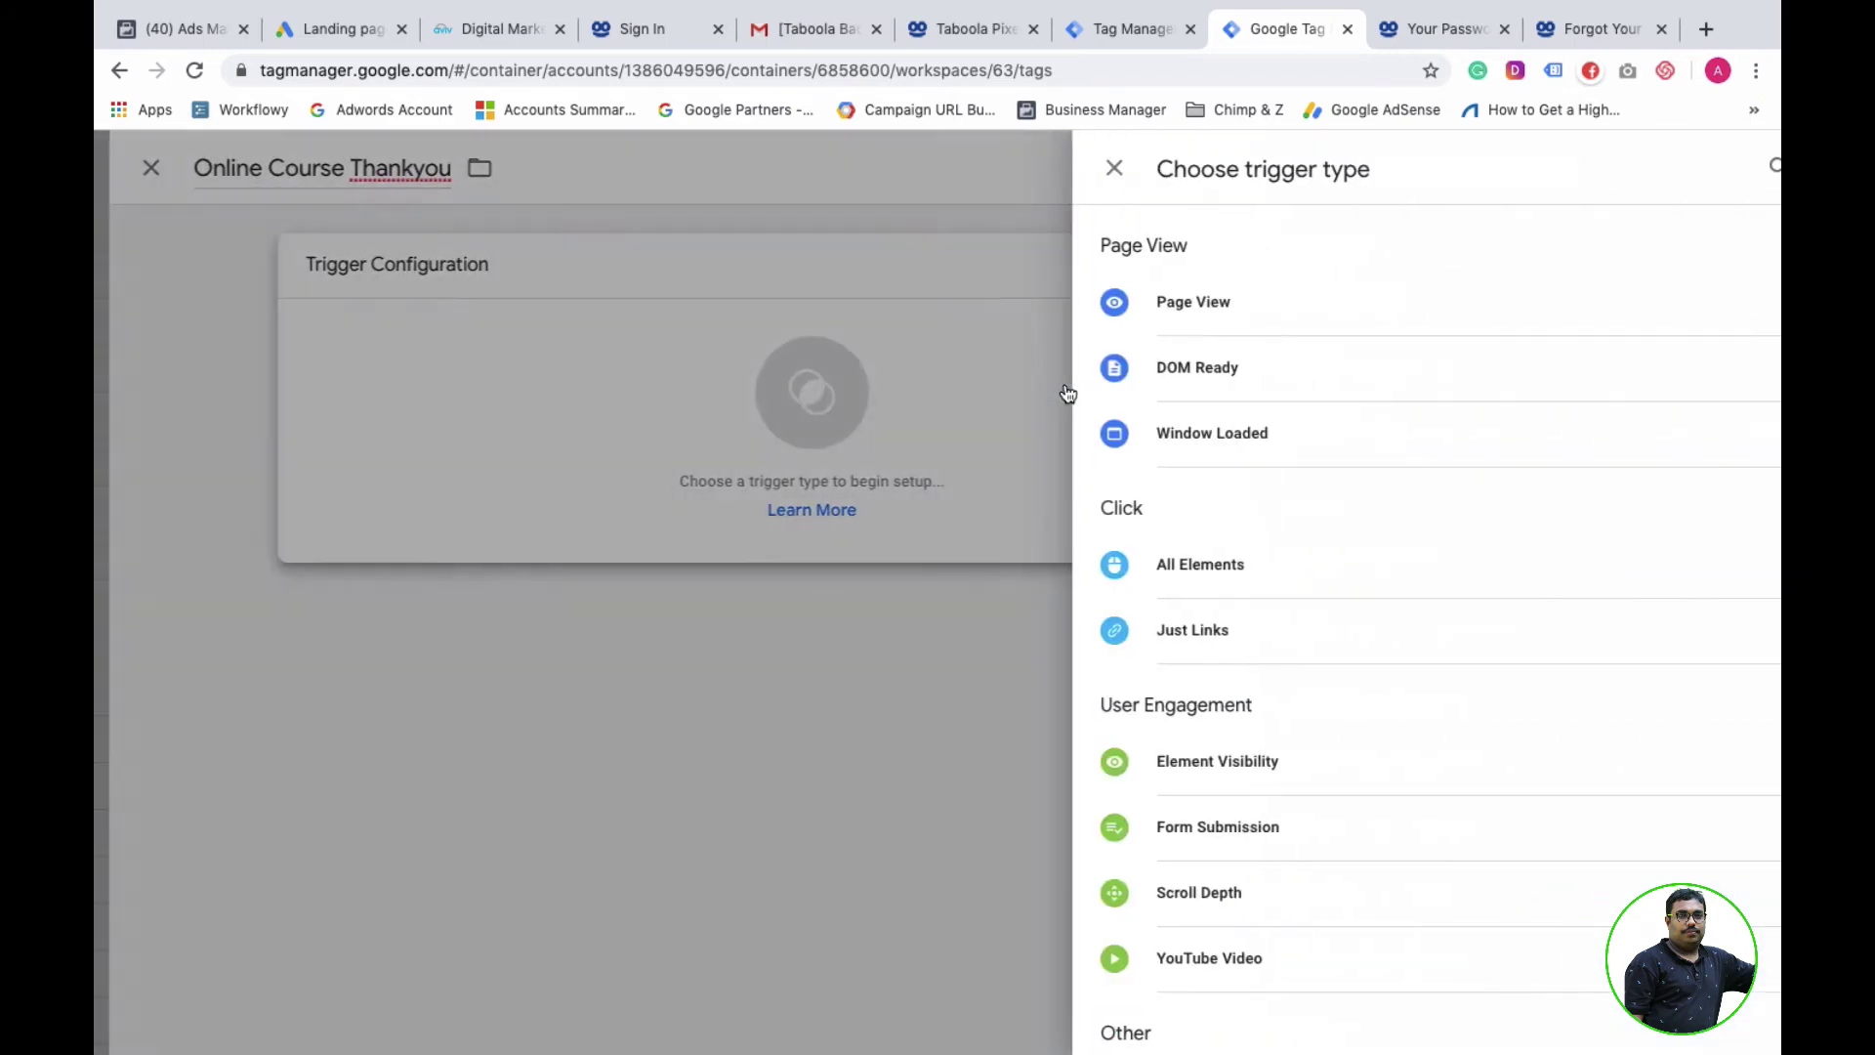
left_click(1131, 305)
left_click(750, 499)
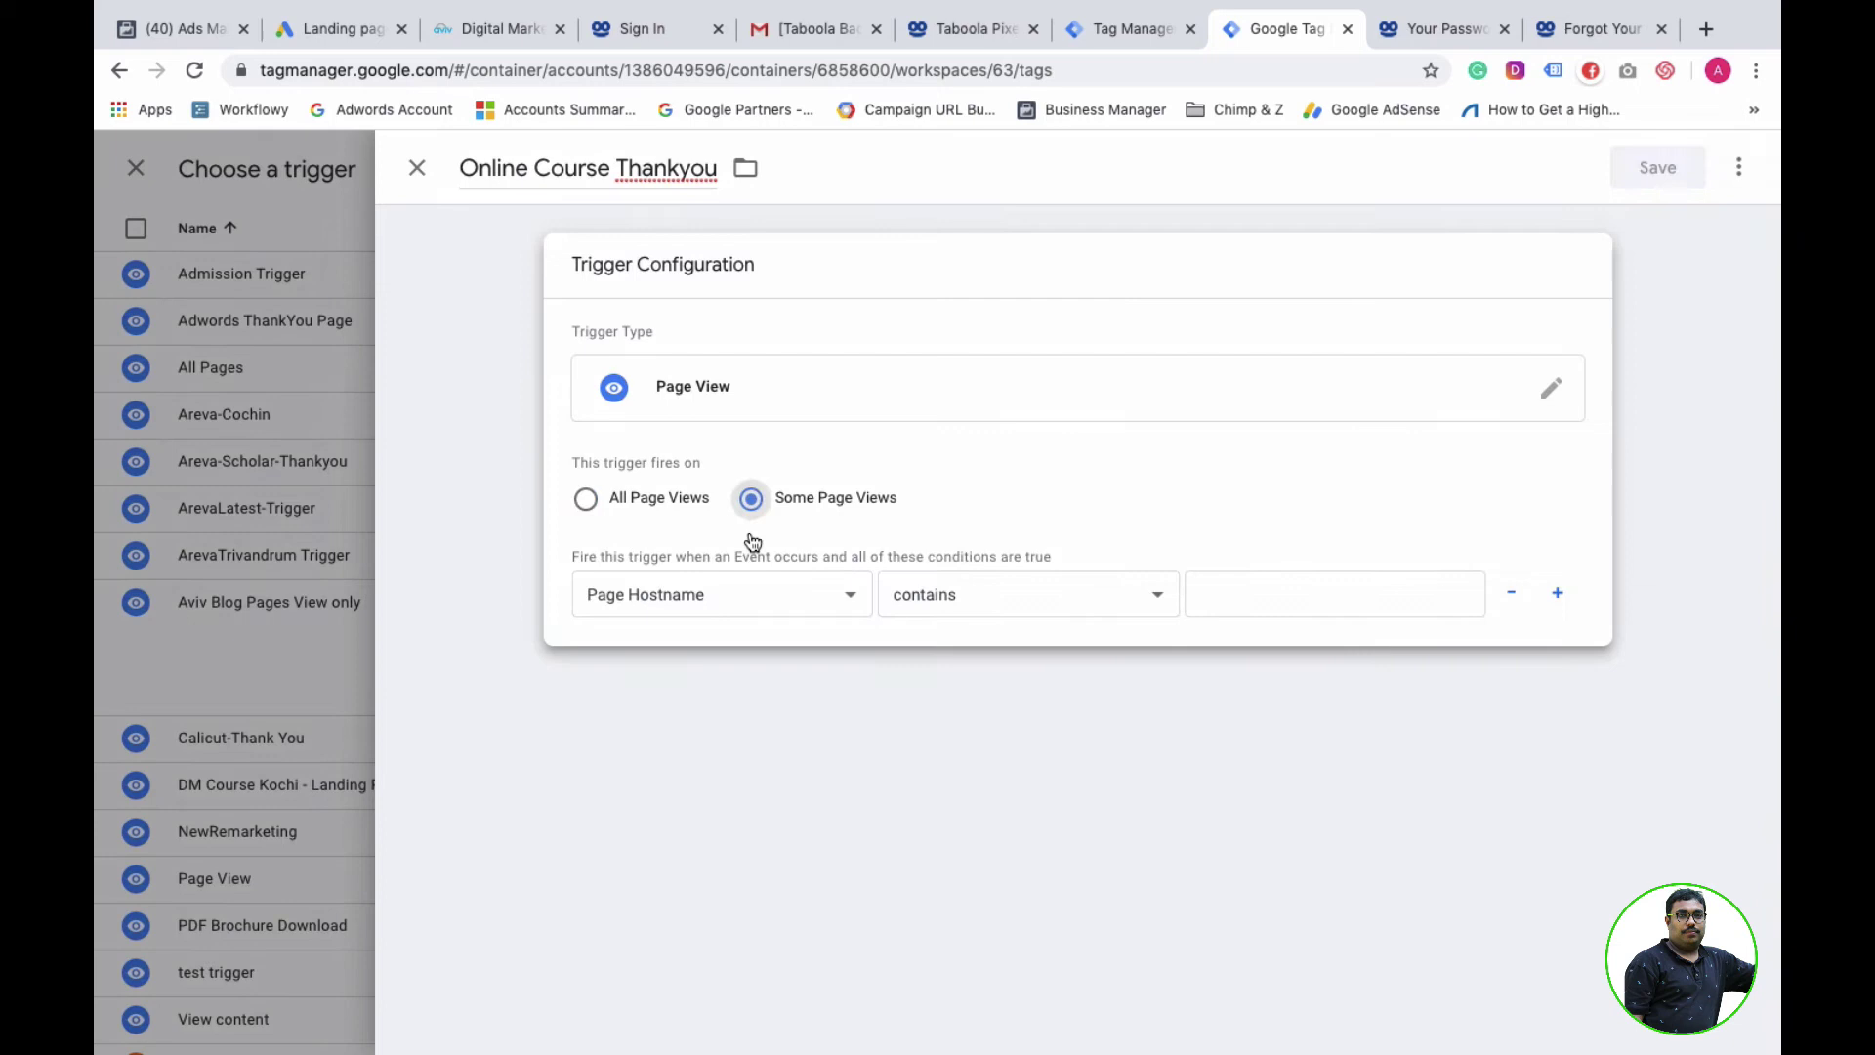
left_click(655, 595)
left_click(637, 644)
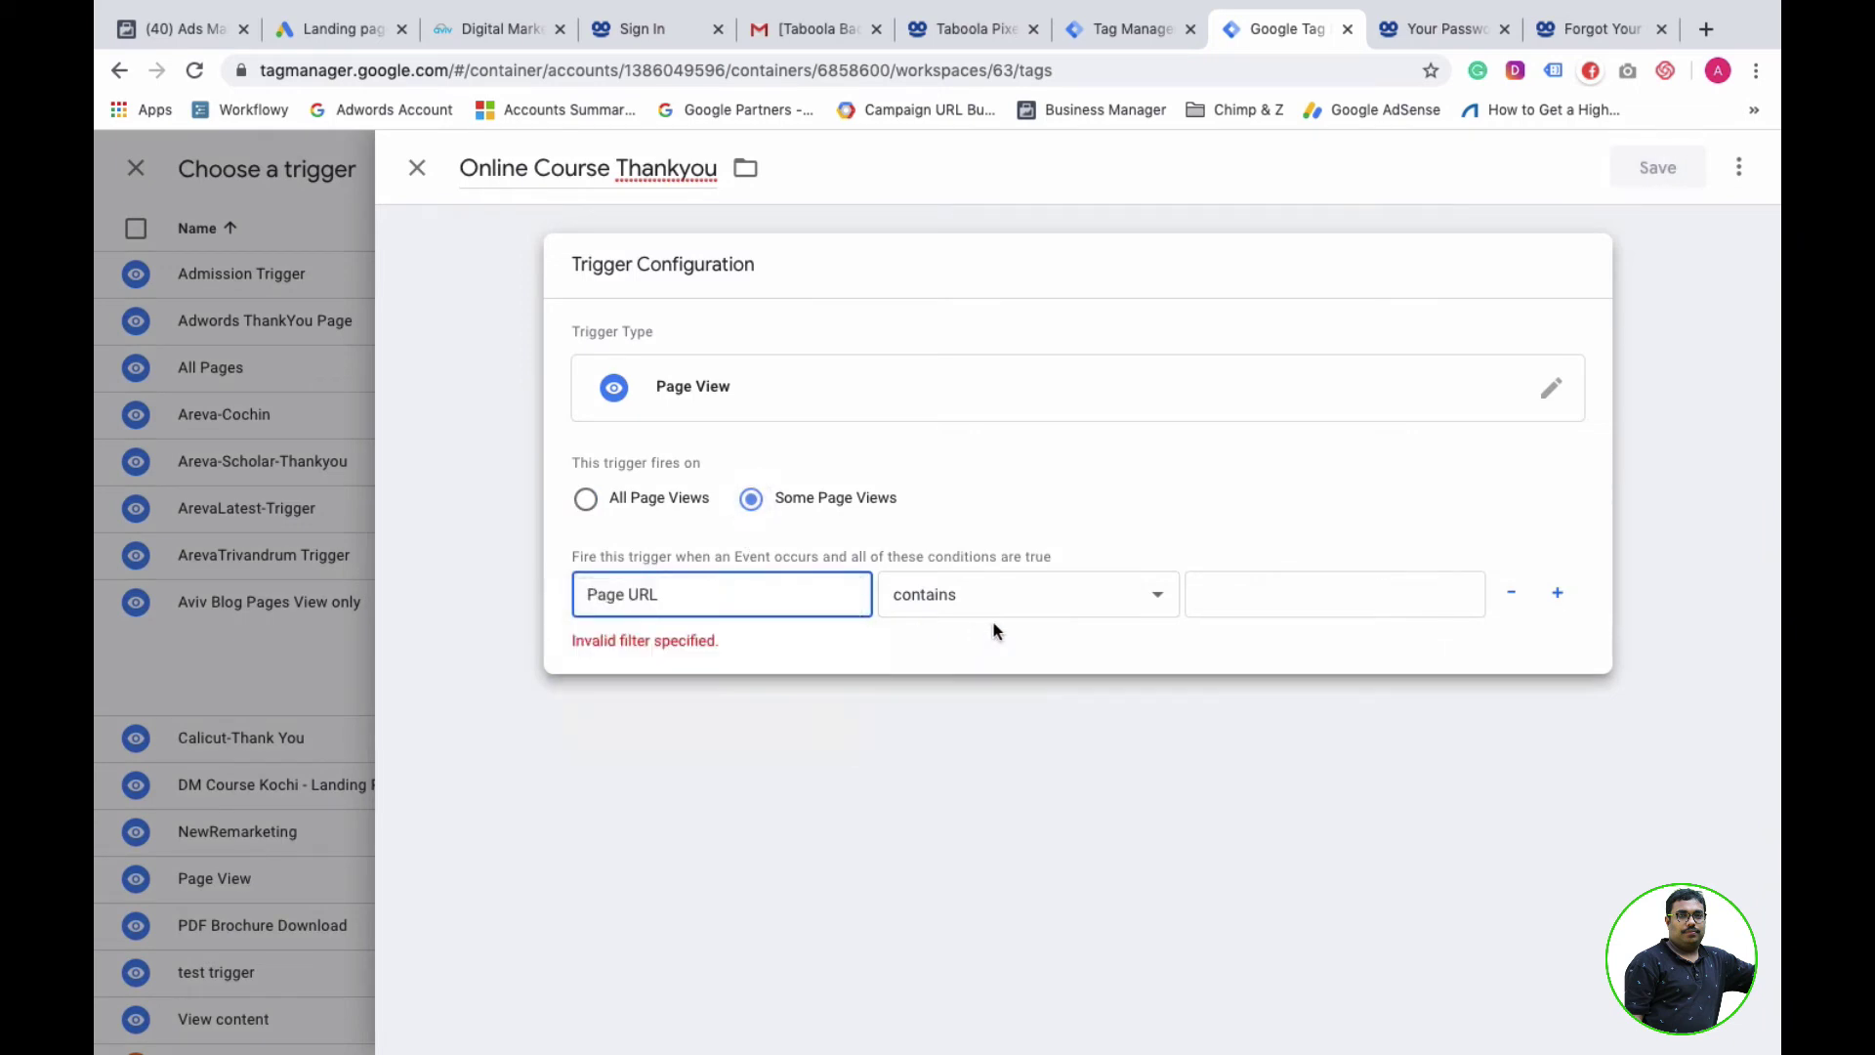
left_click(1012, 609)
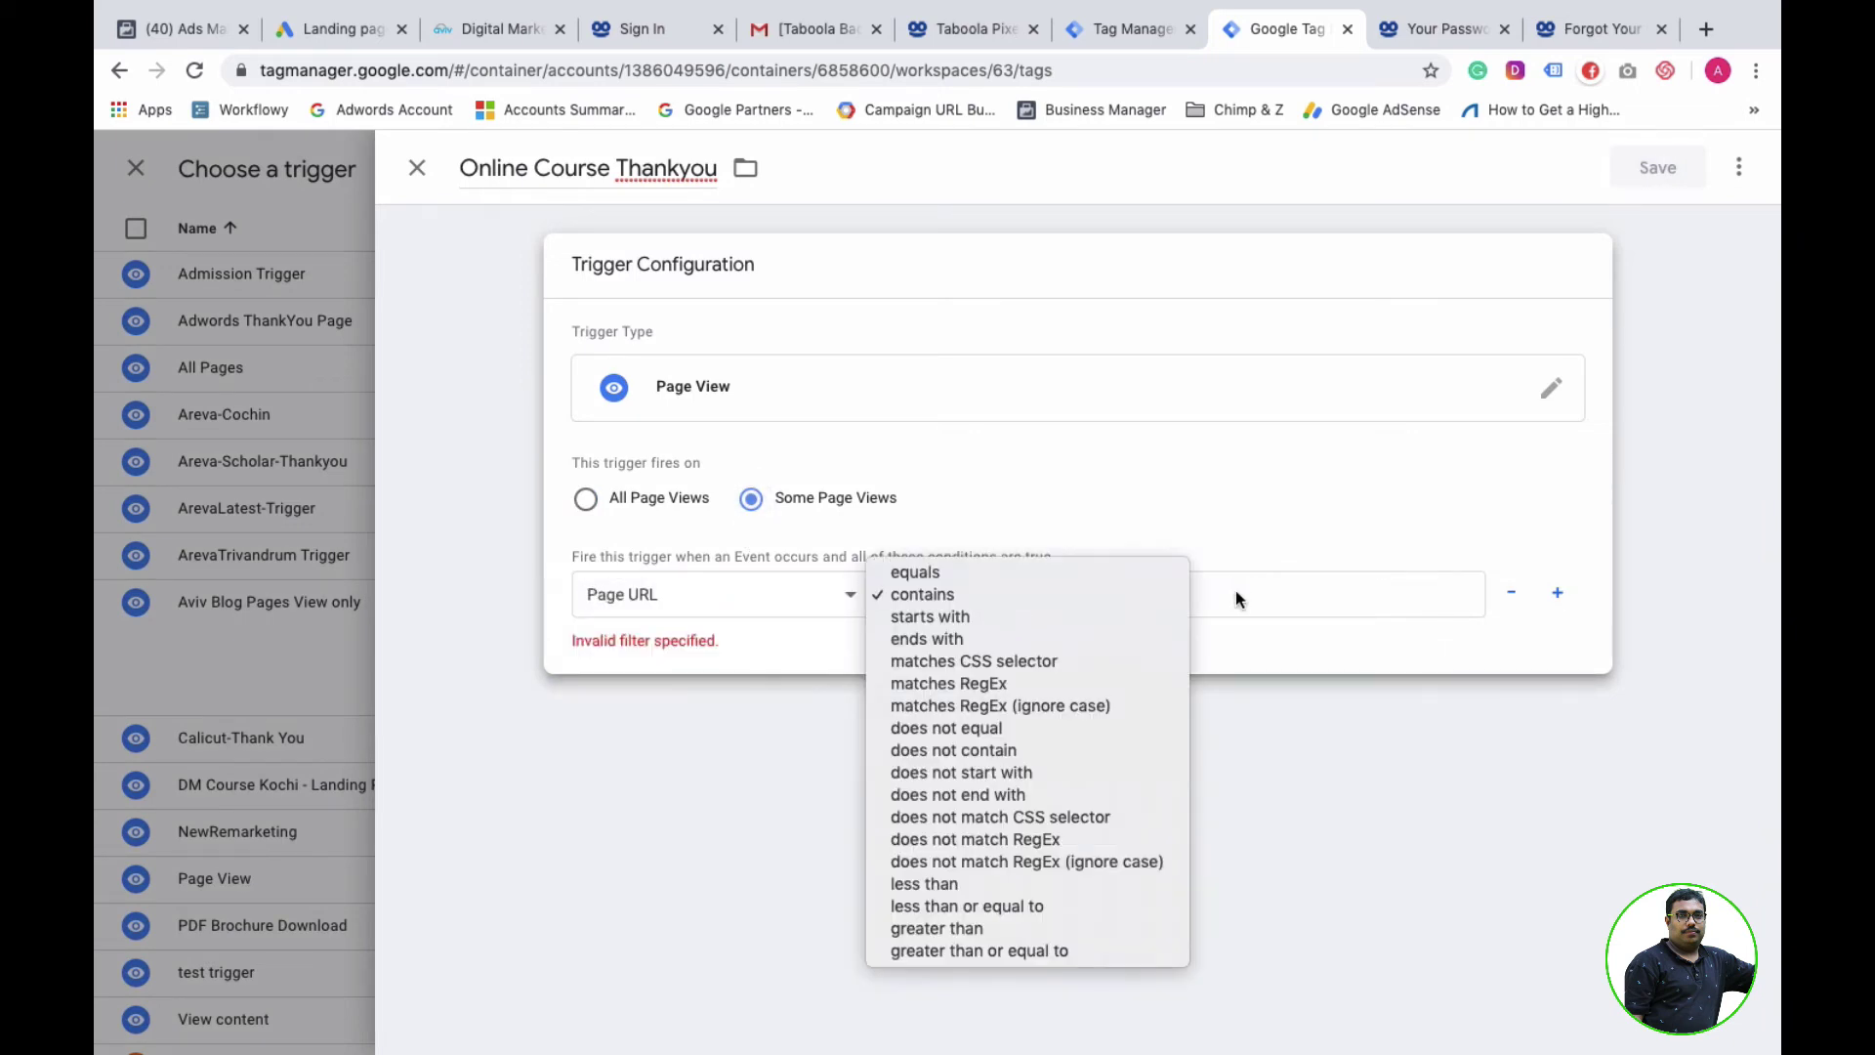
left_click(1051, 570)
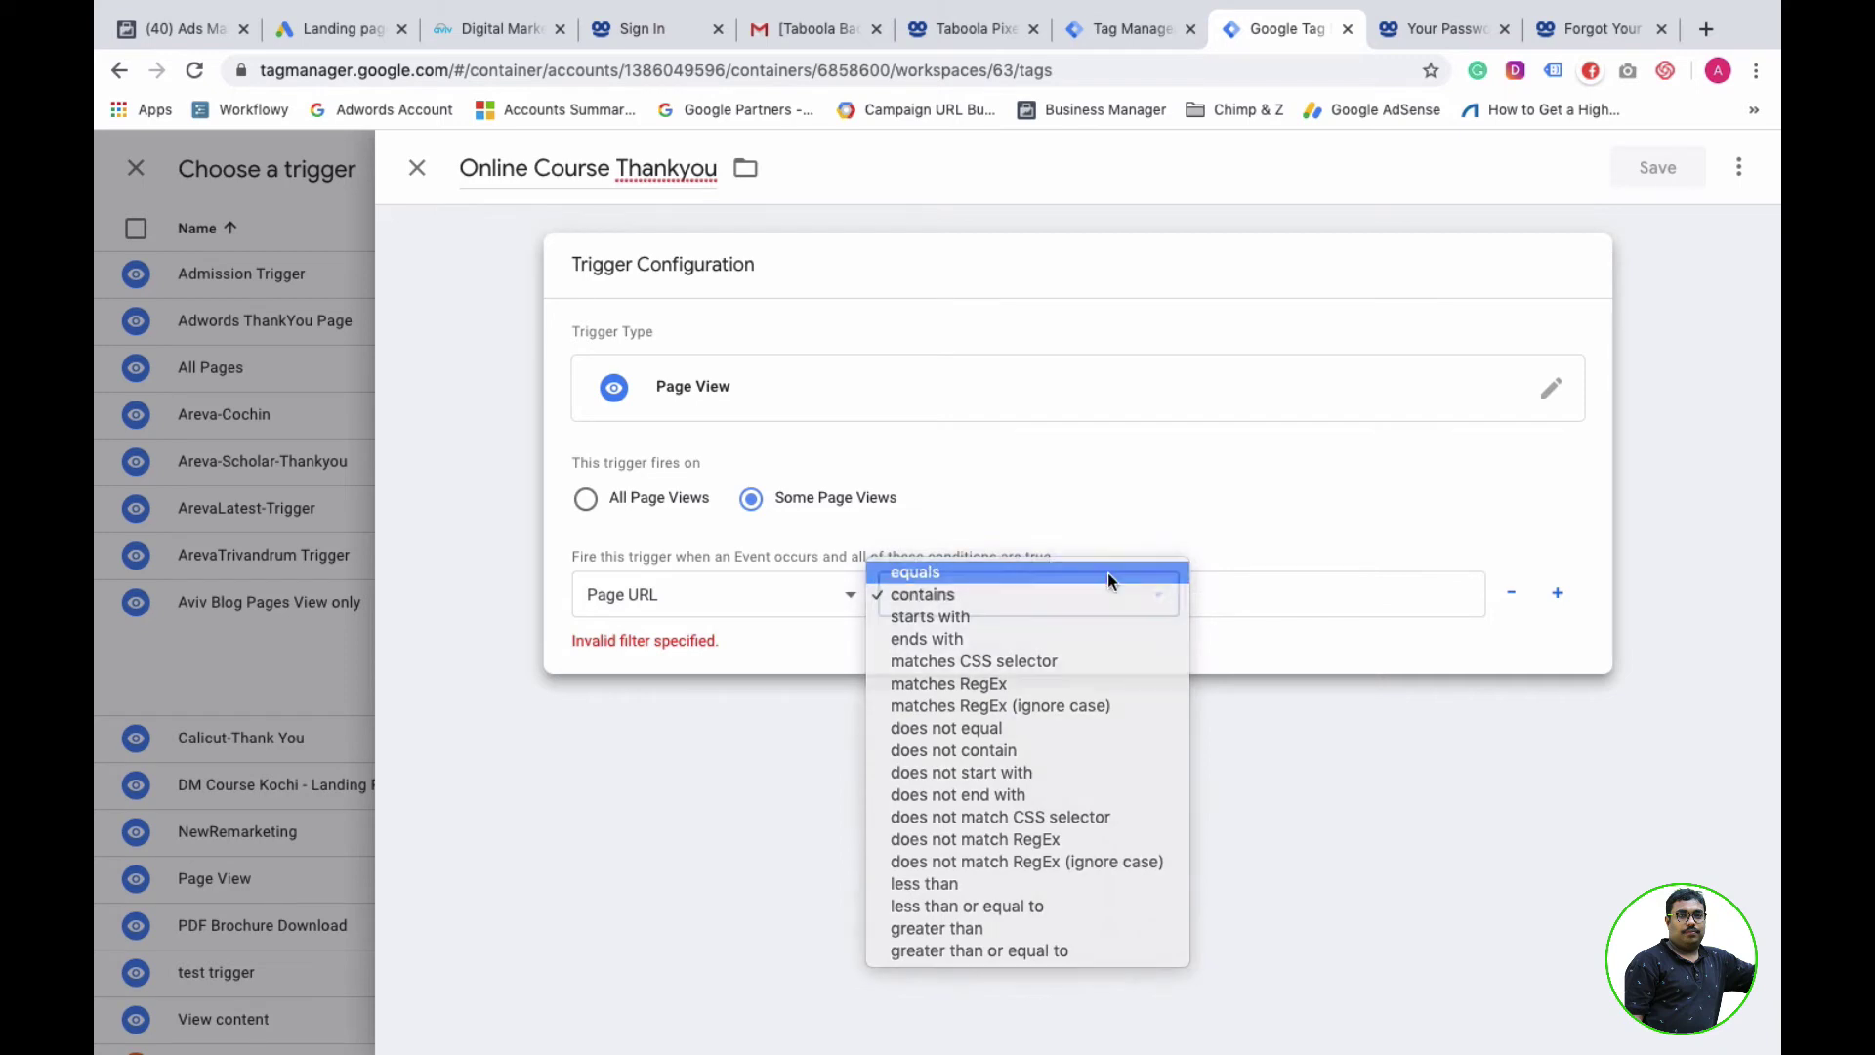
- Set the condition value to the thankyou.html page URL and save the trigger
left_click(1230, 599)
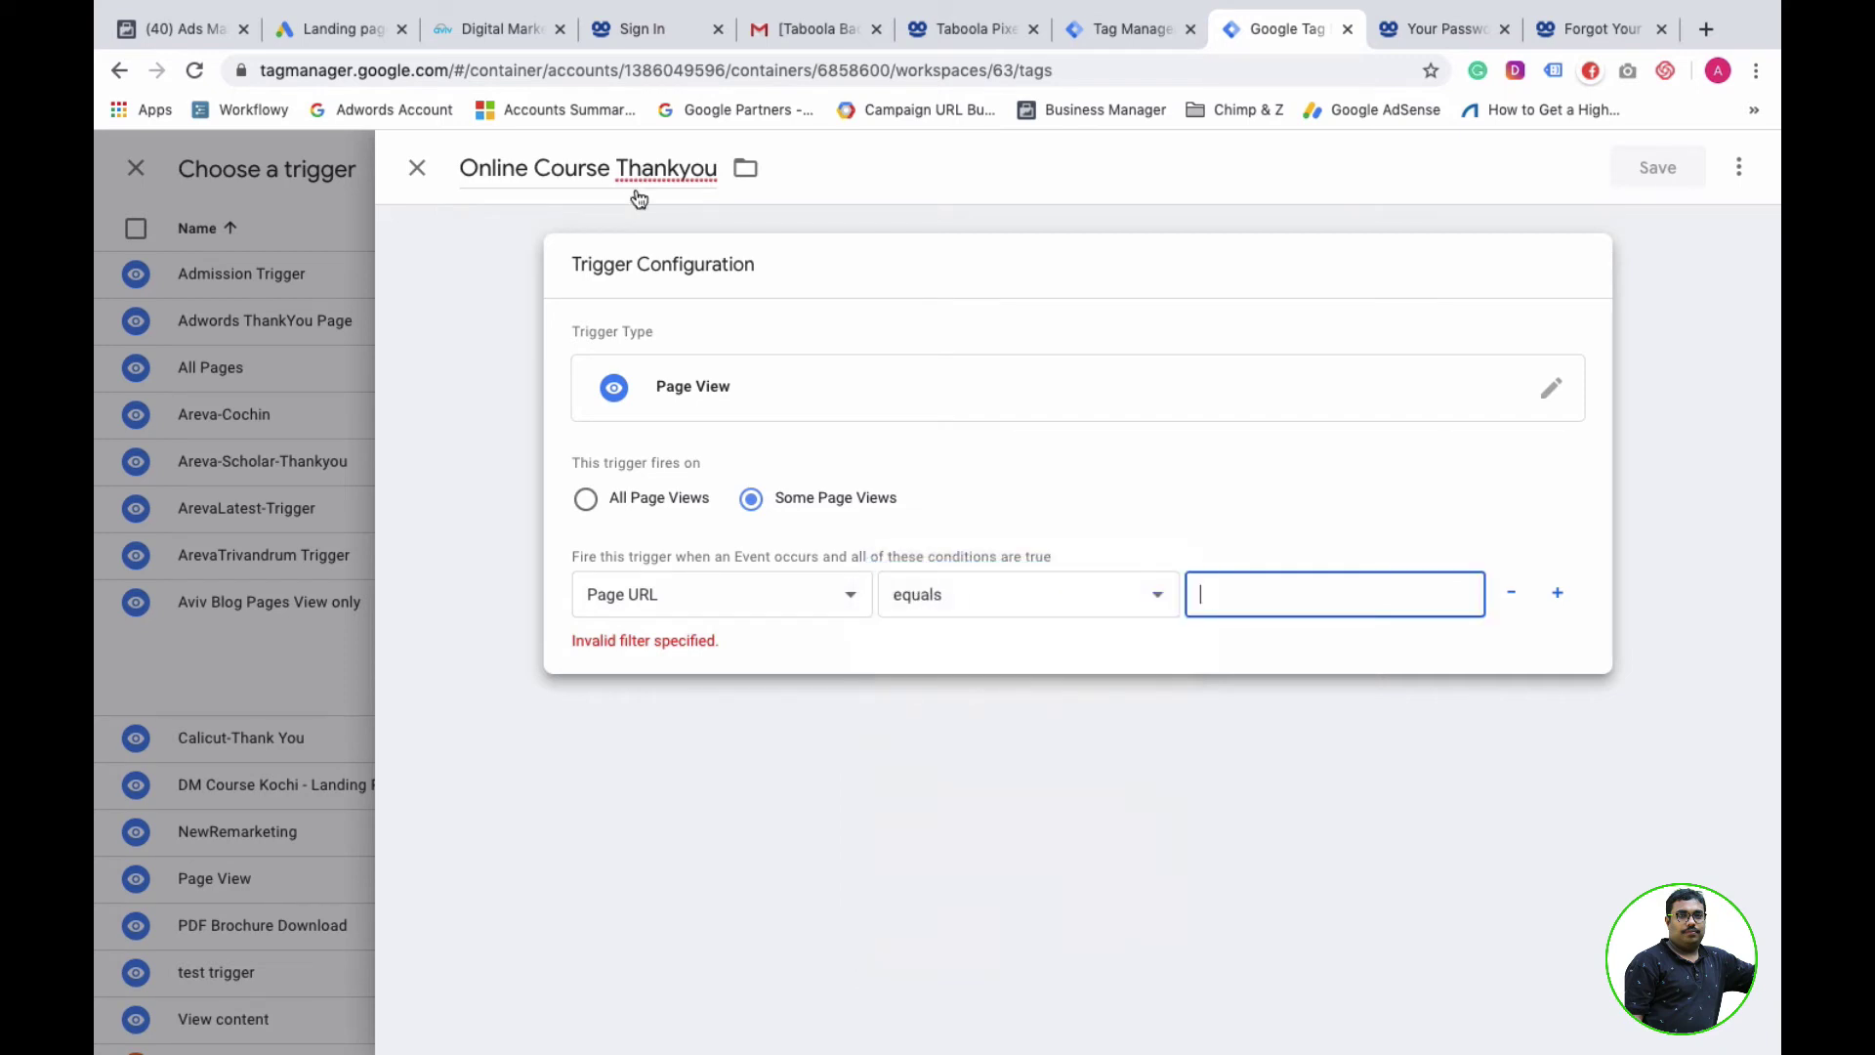
left_click(485, 33)
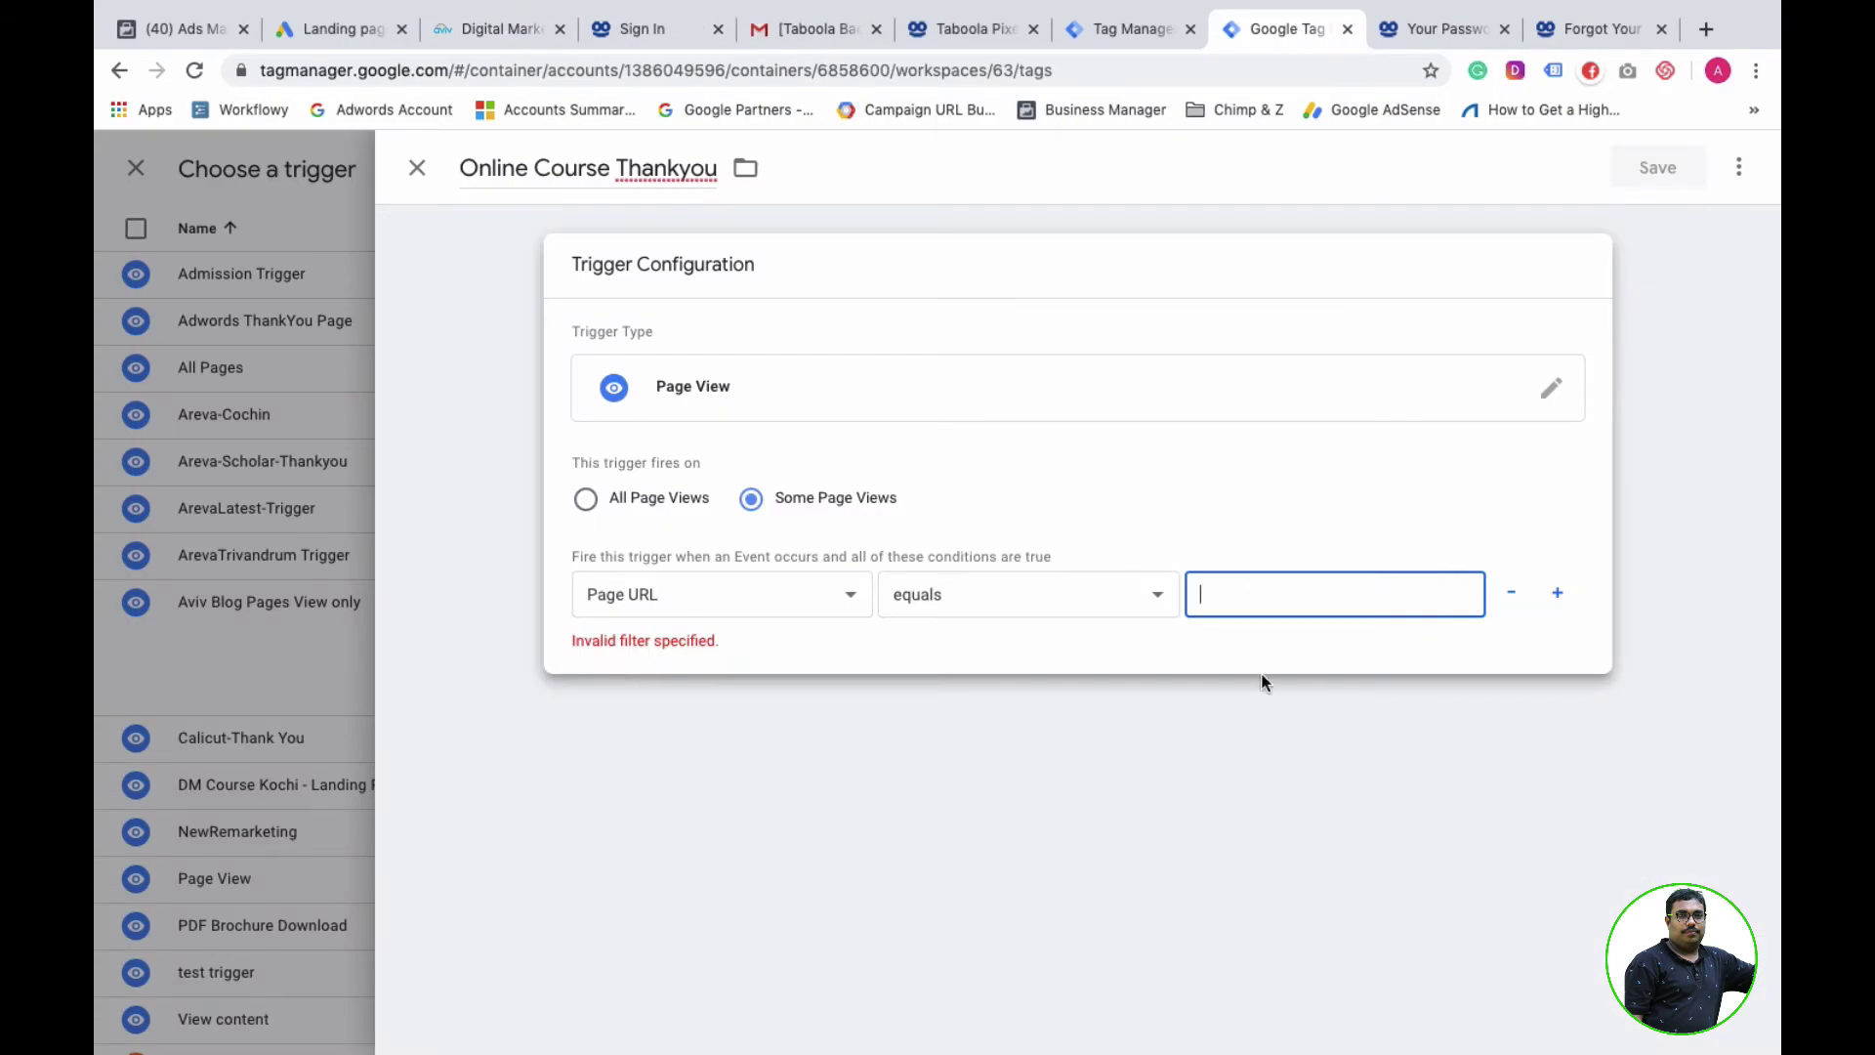
key("ctrl+v")
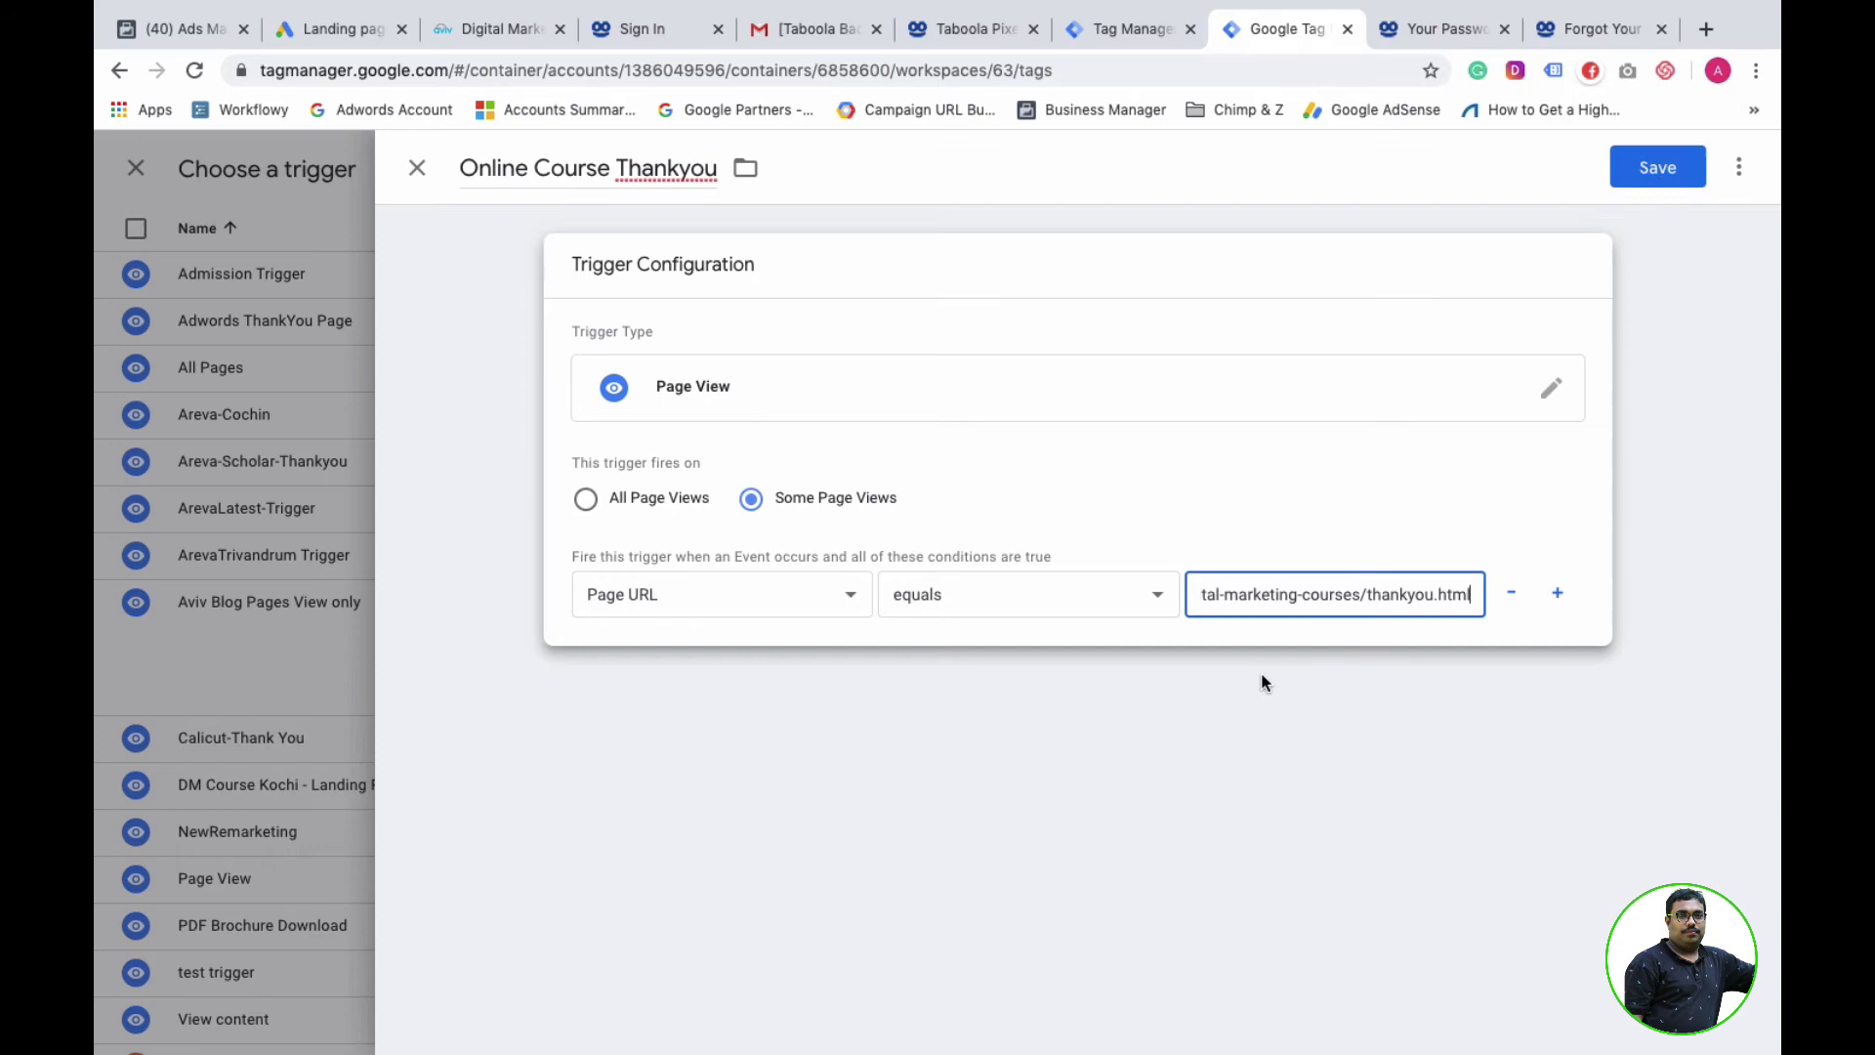
left_click(1659, 168)
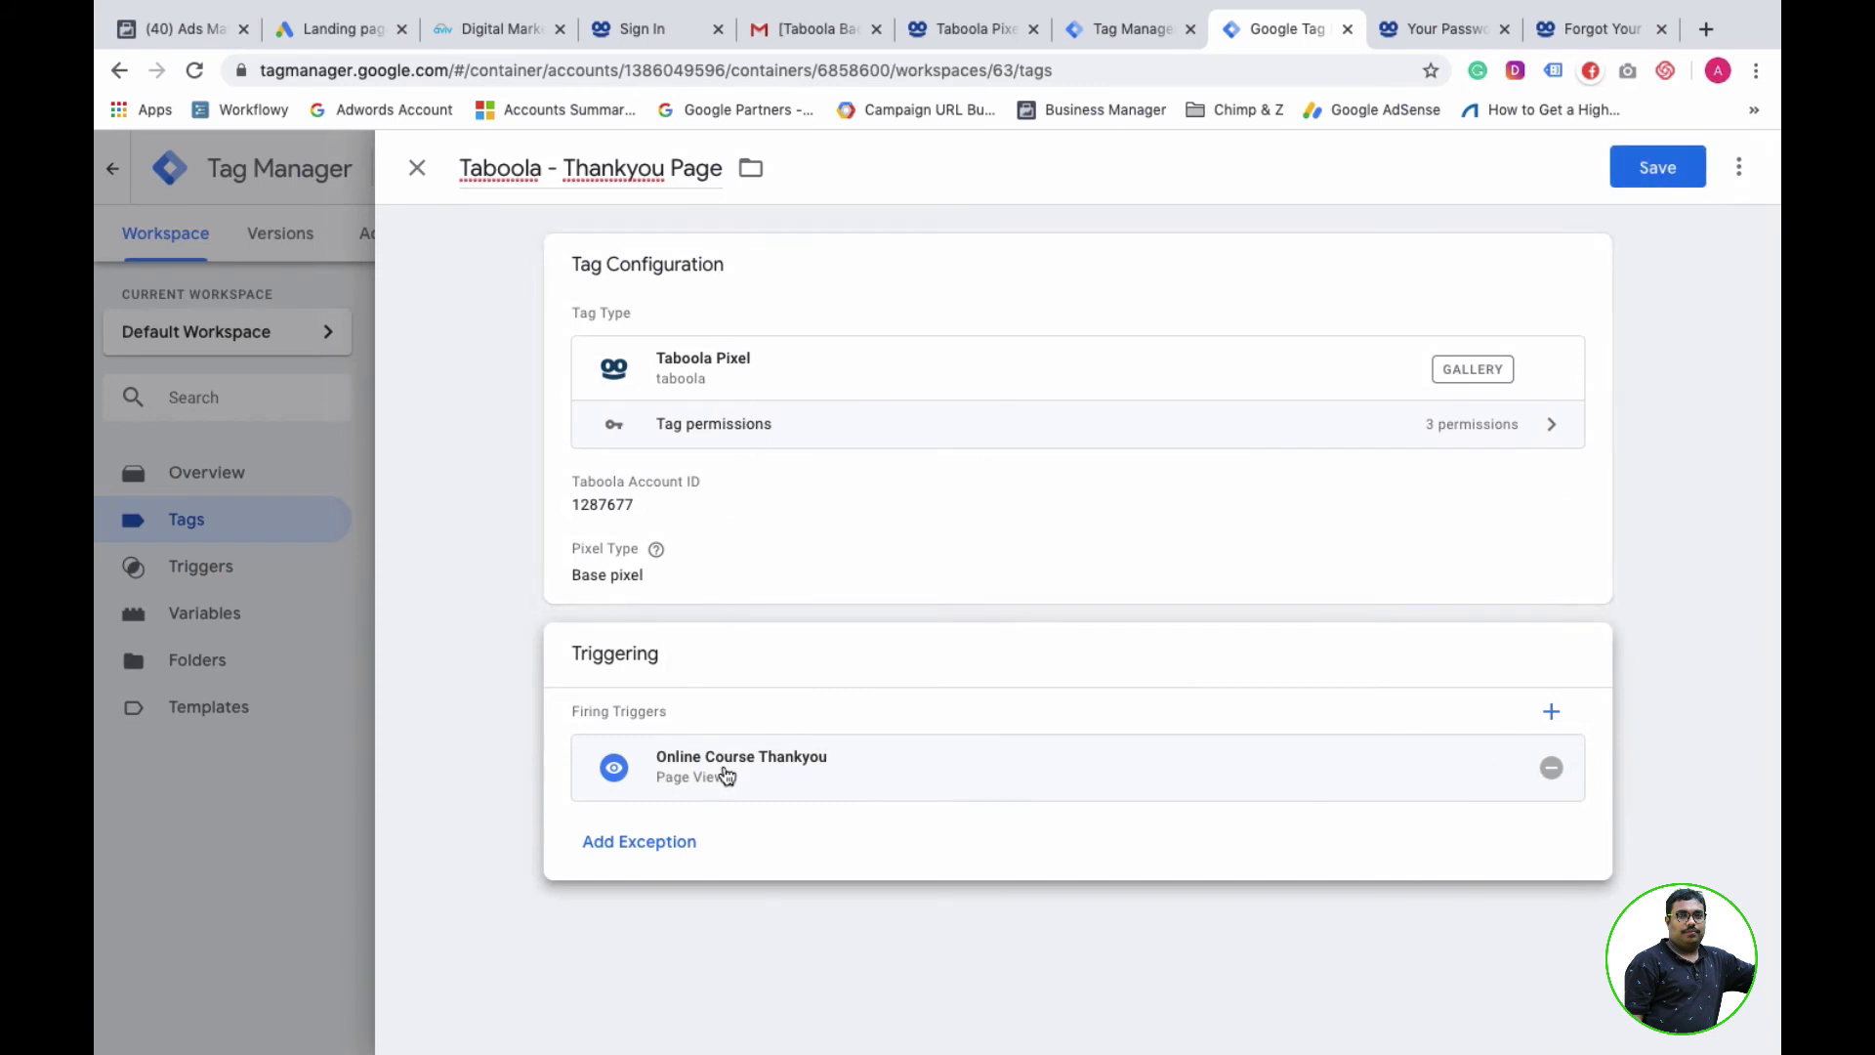
- Save the 'Taboola - Thankyou Page' tag, then submit and publish the container without a description
left_click(1674, 176)
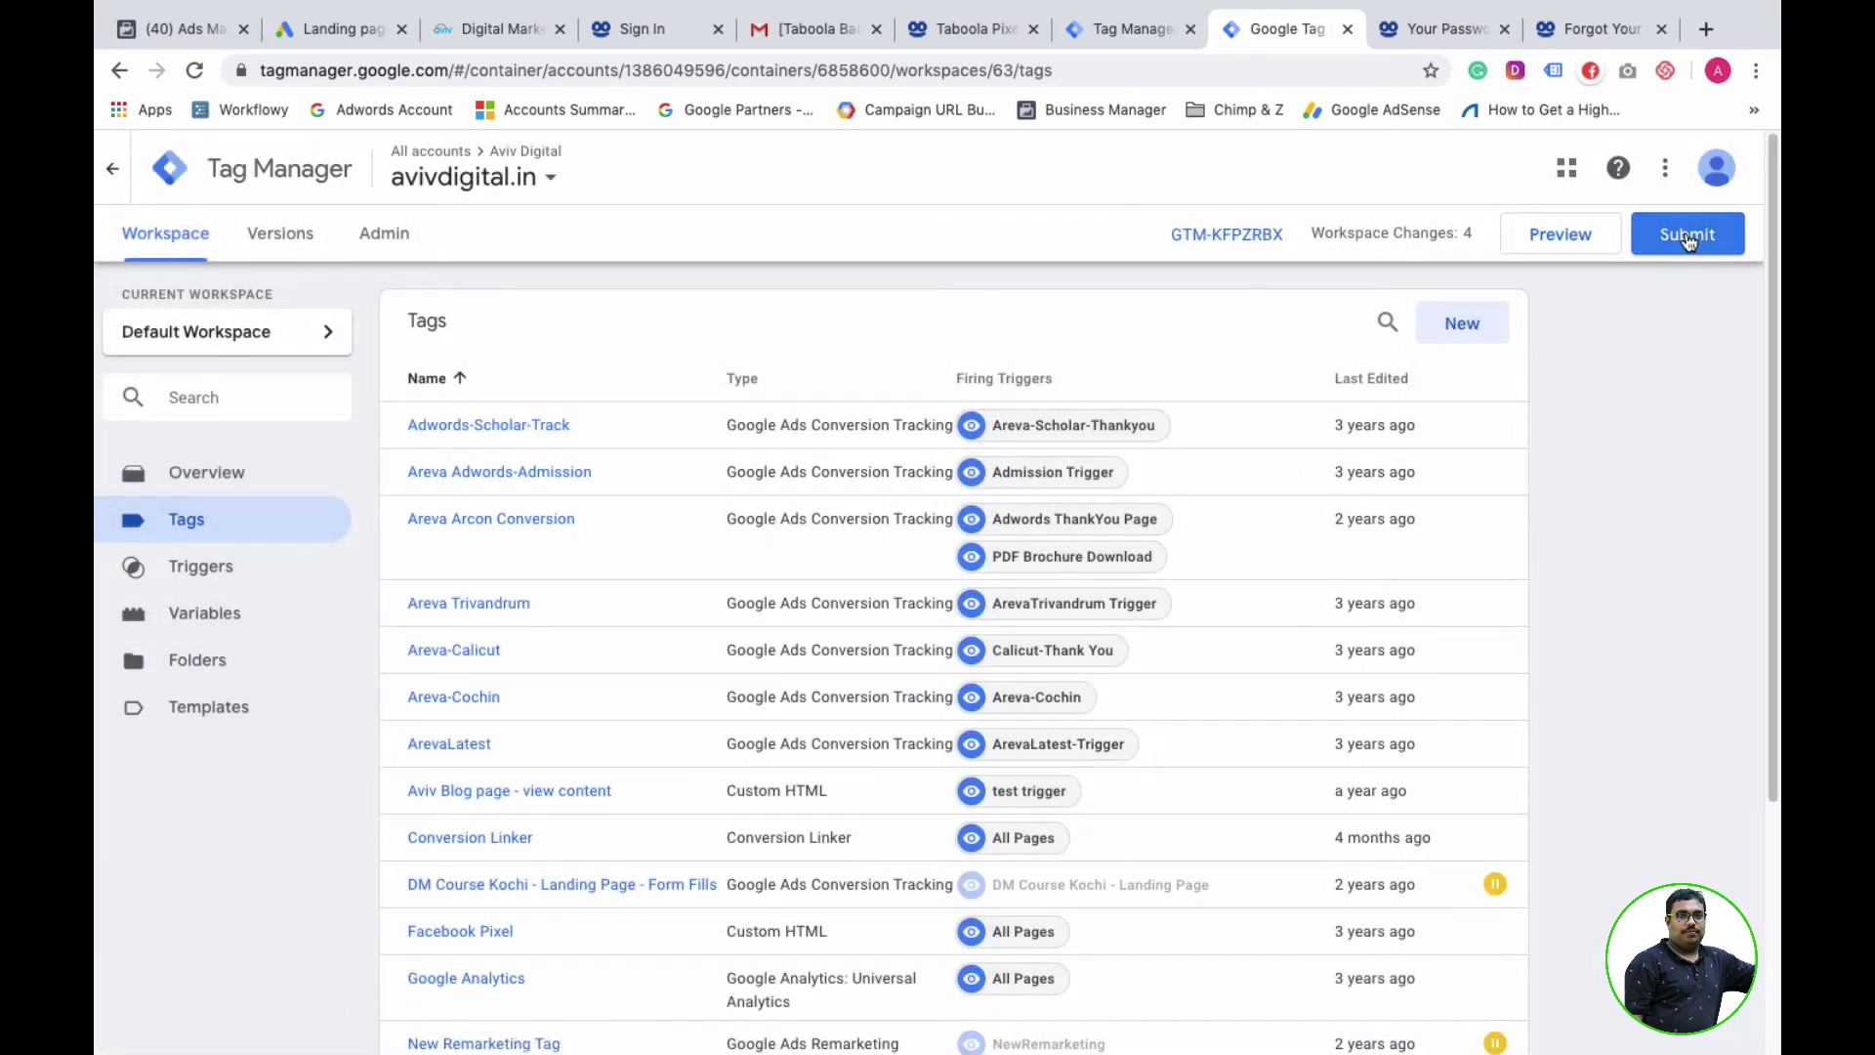
left_click(1688, 241)
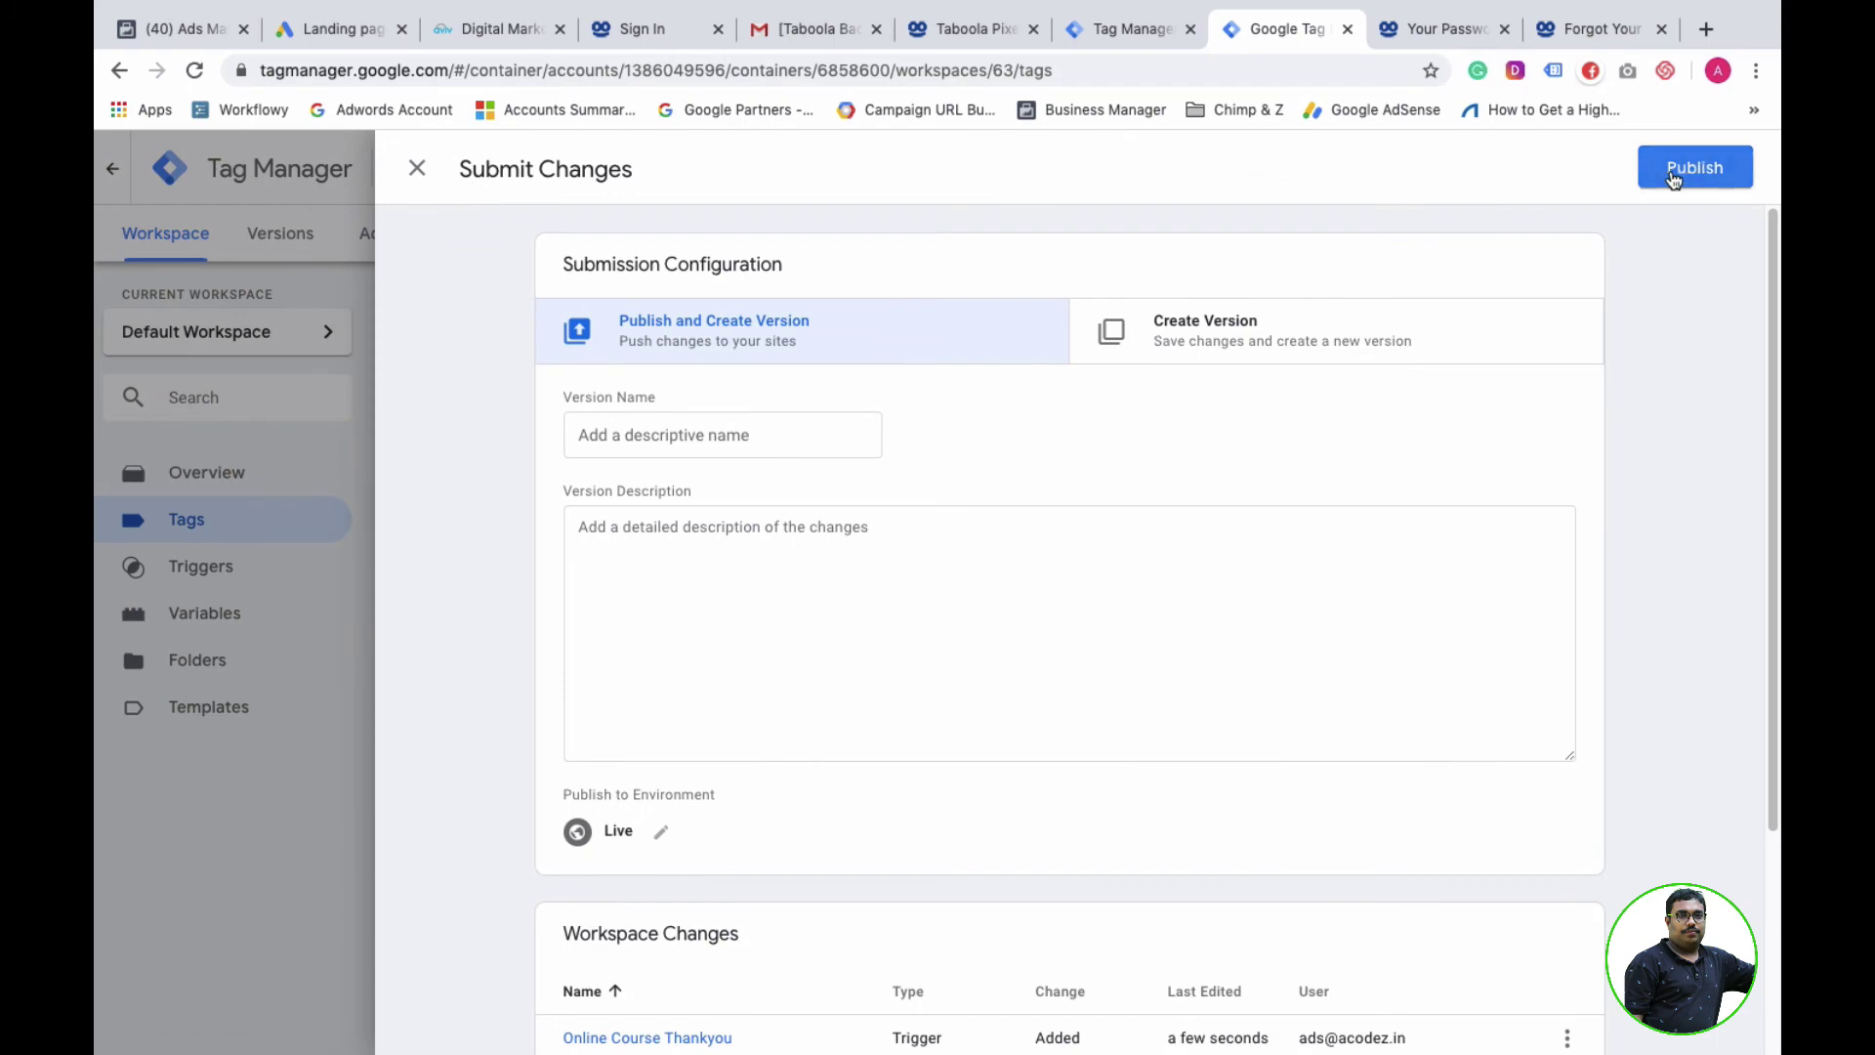
left_click(1672, 171)
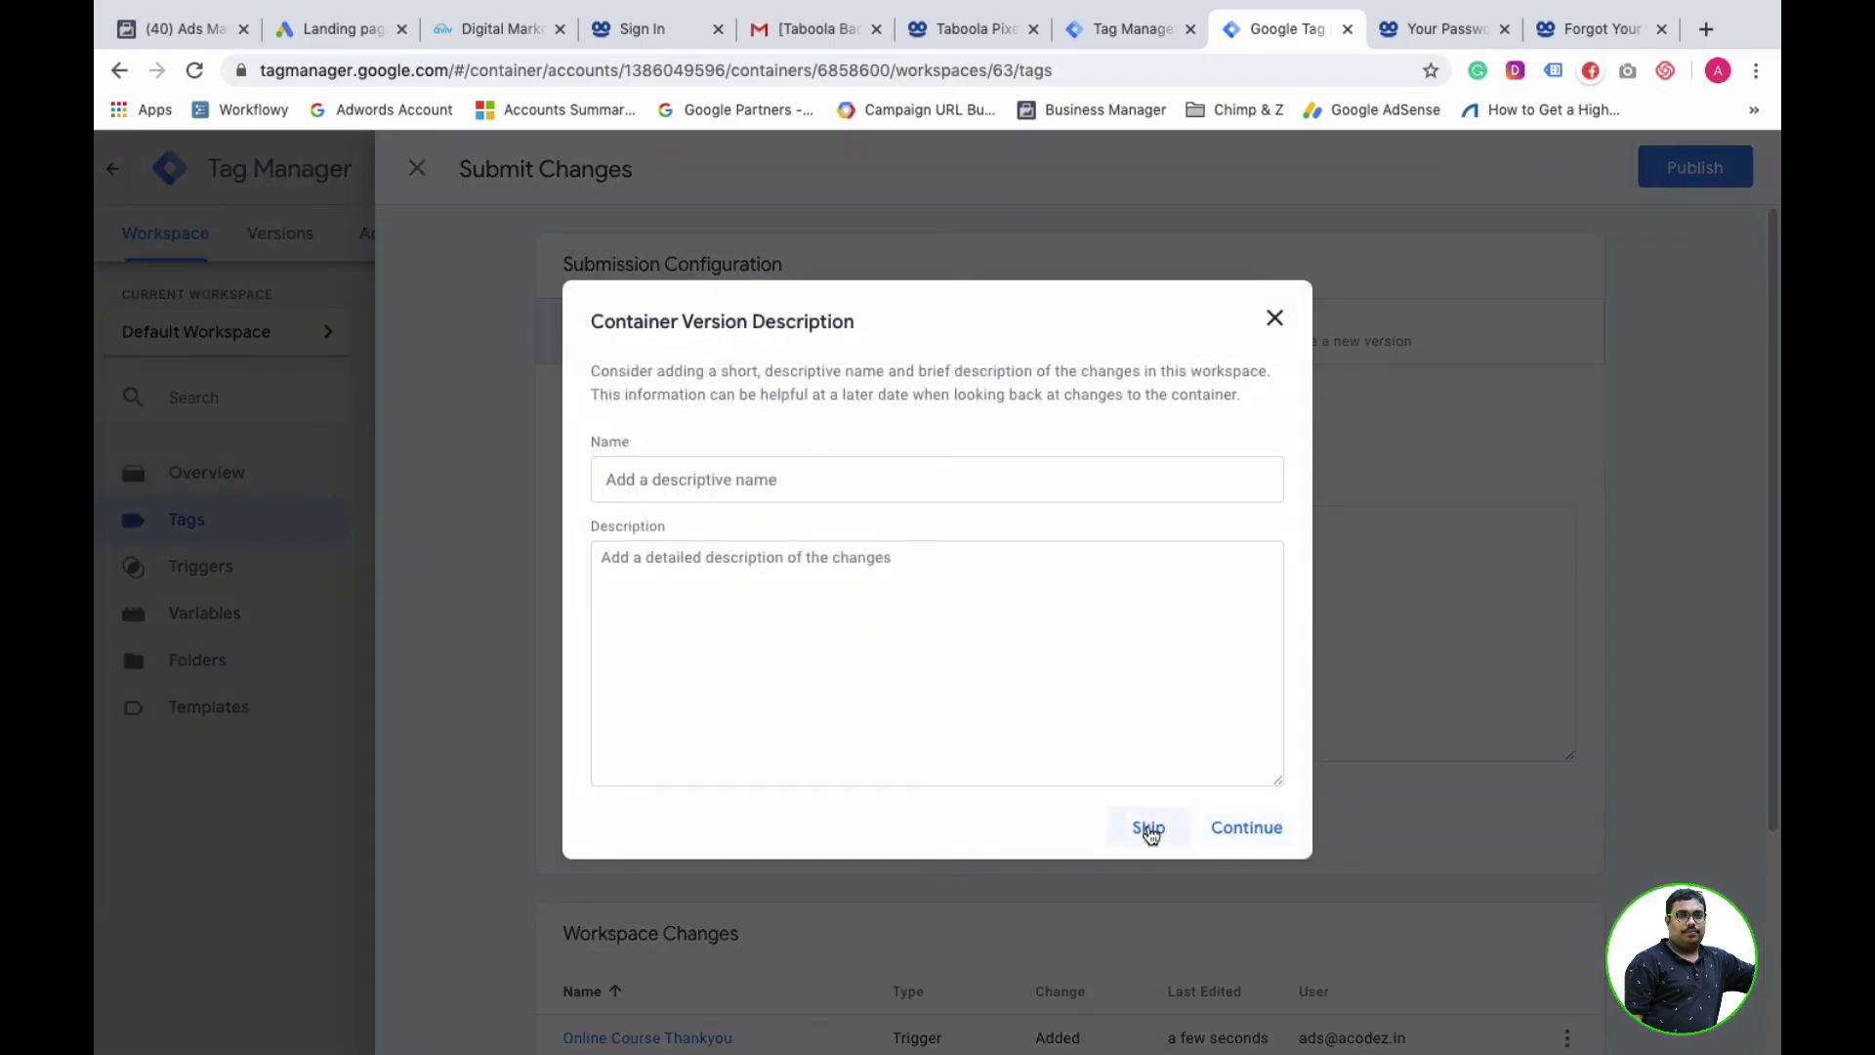
left_click(1238, 830)
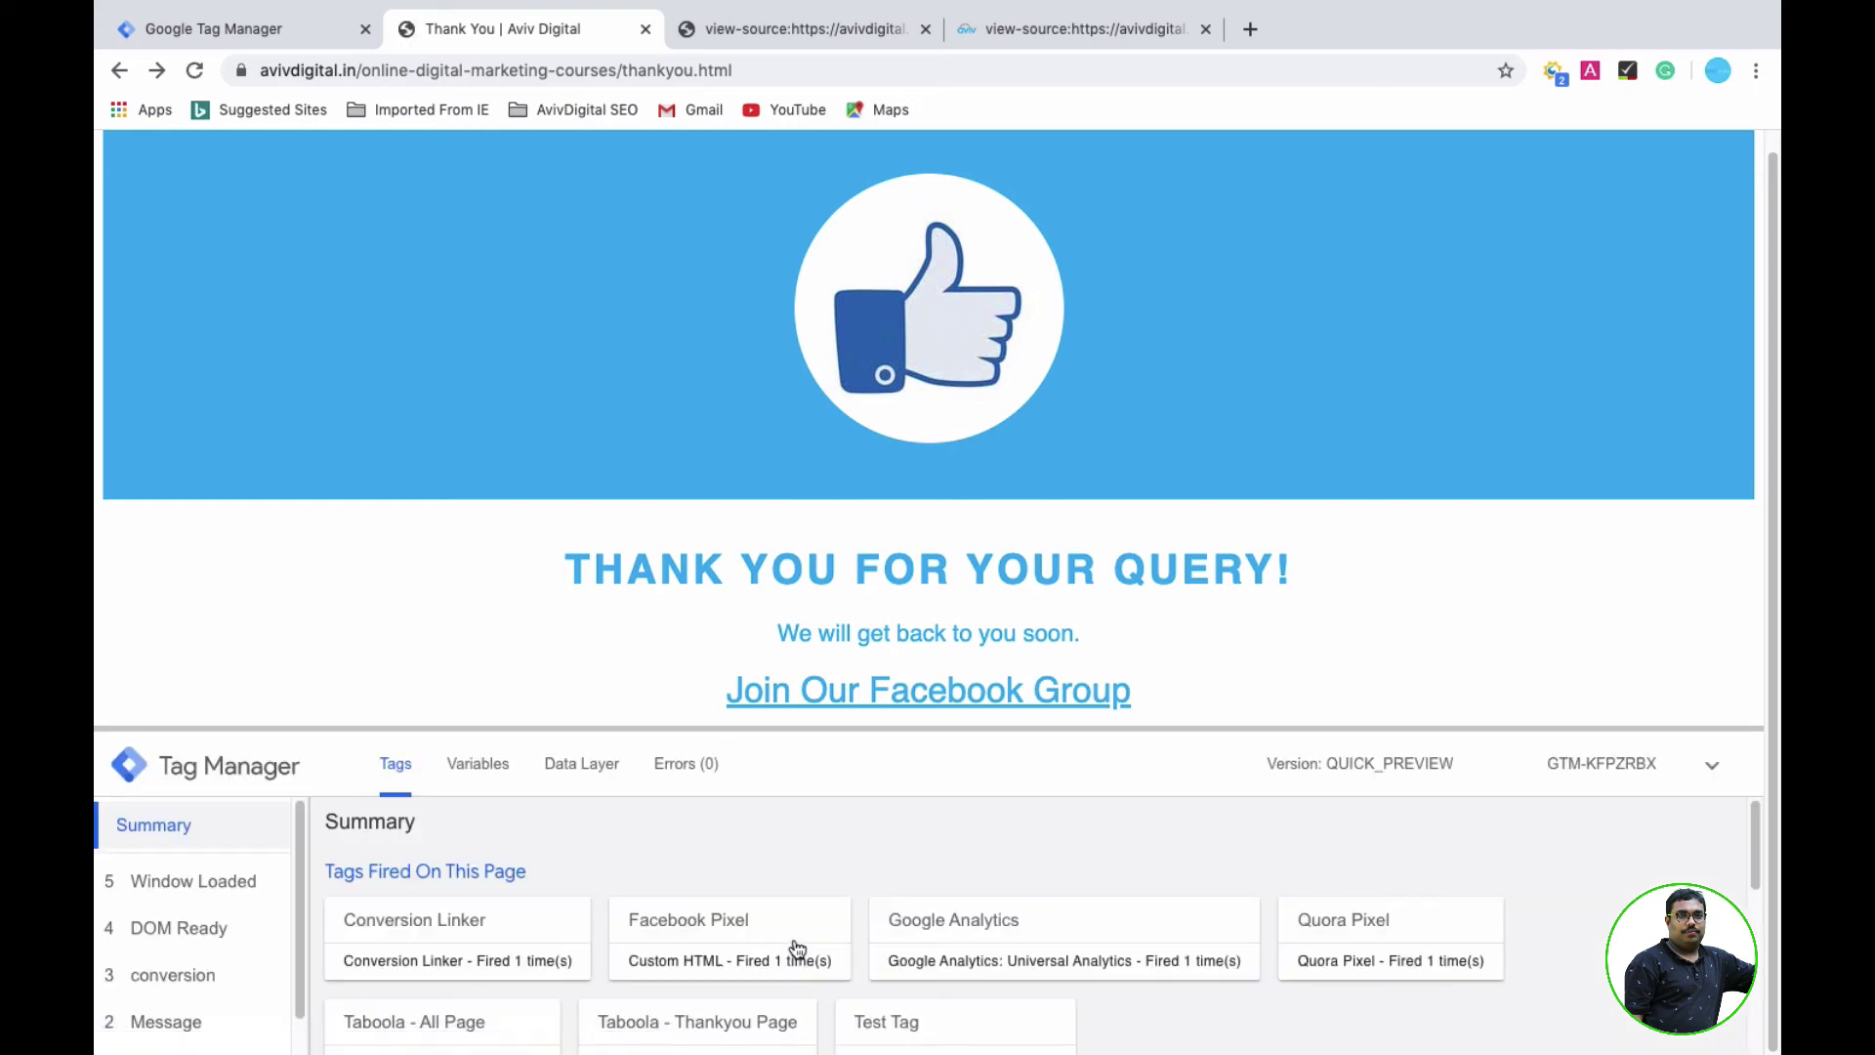
- Inspect the Taboola - Thankyou Page tag's properties, account ID 1287677, and its Online Course Thankyou trigger
scroll(1201, 967, "down", 2)
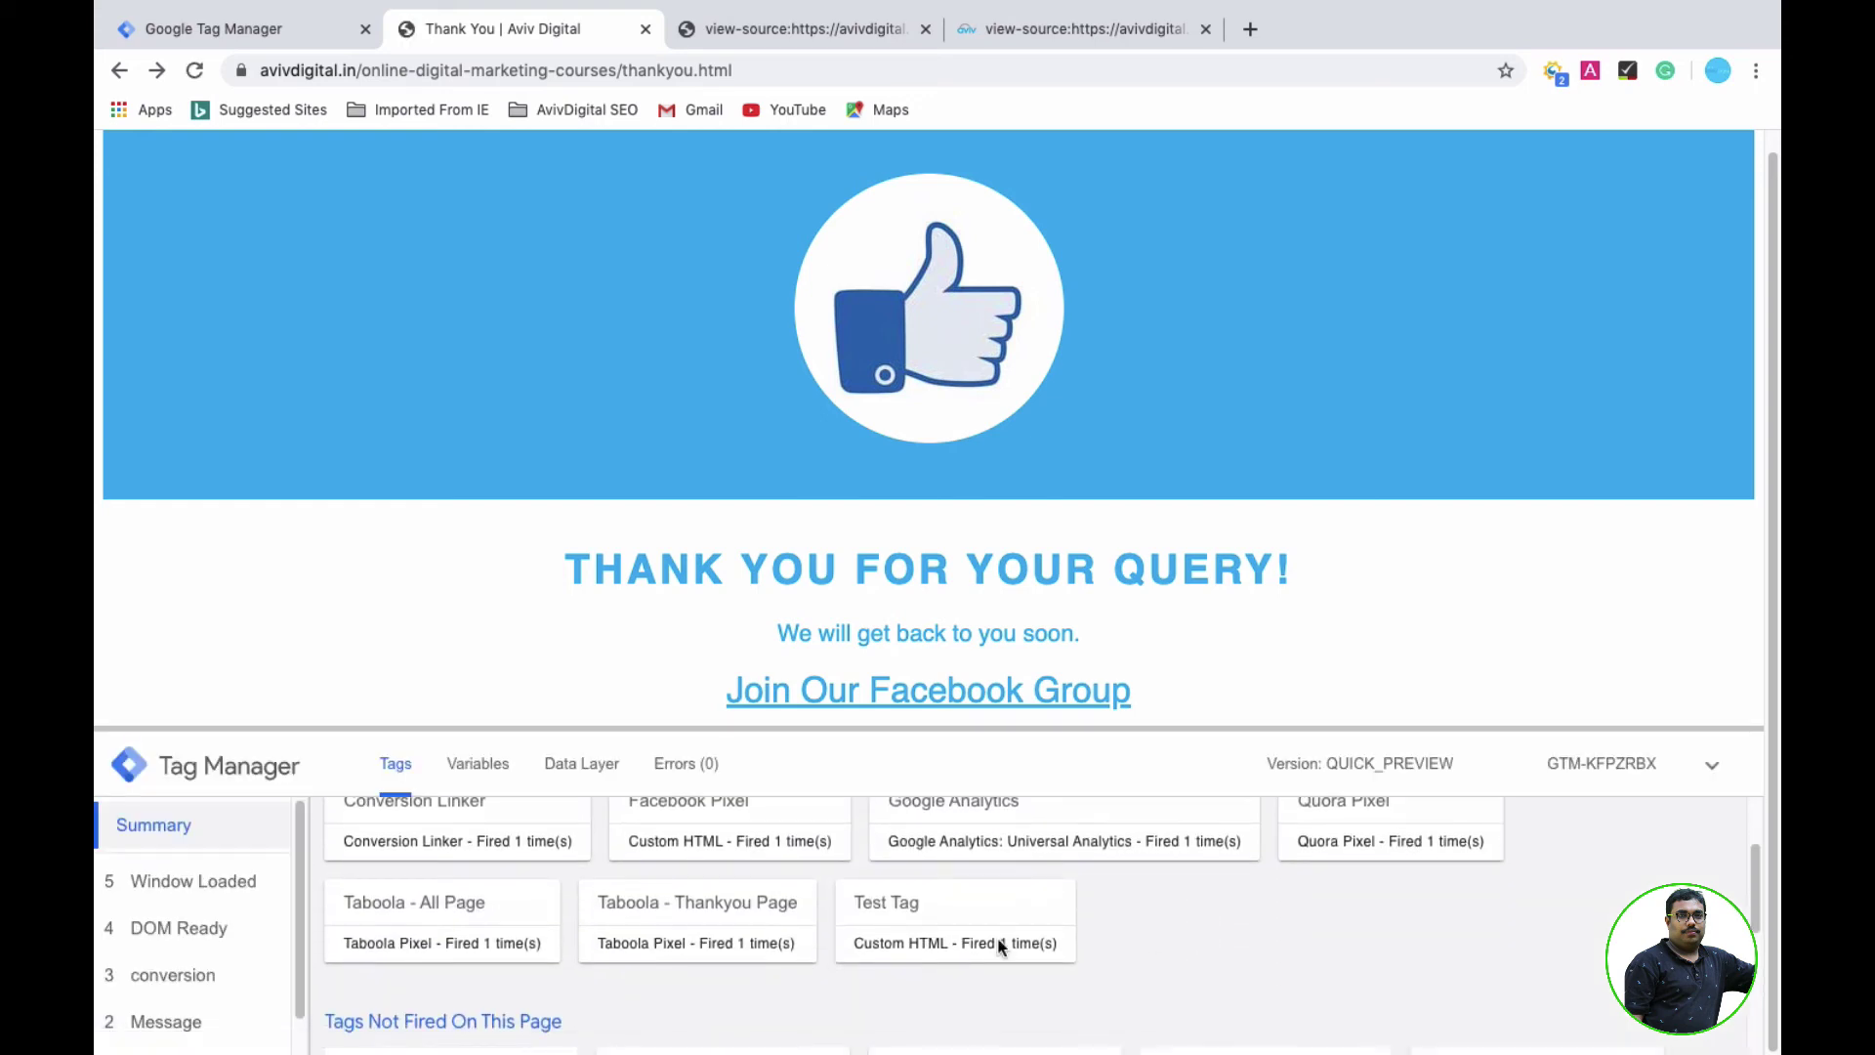
left_click(689, 952)
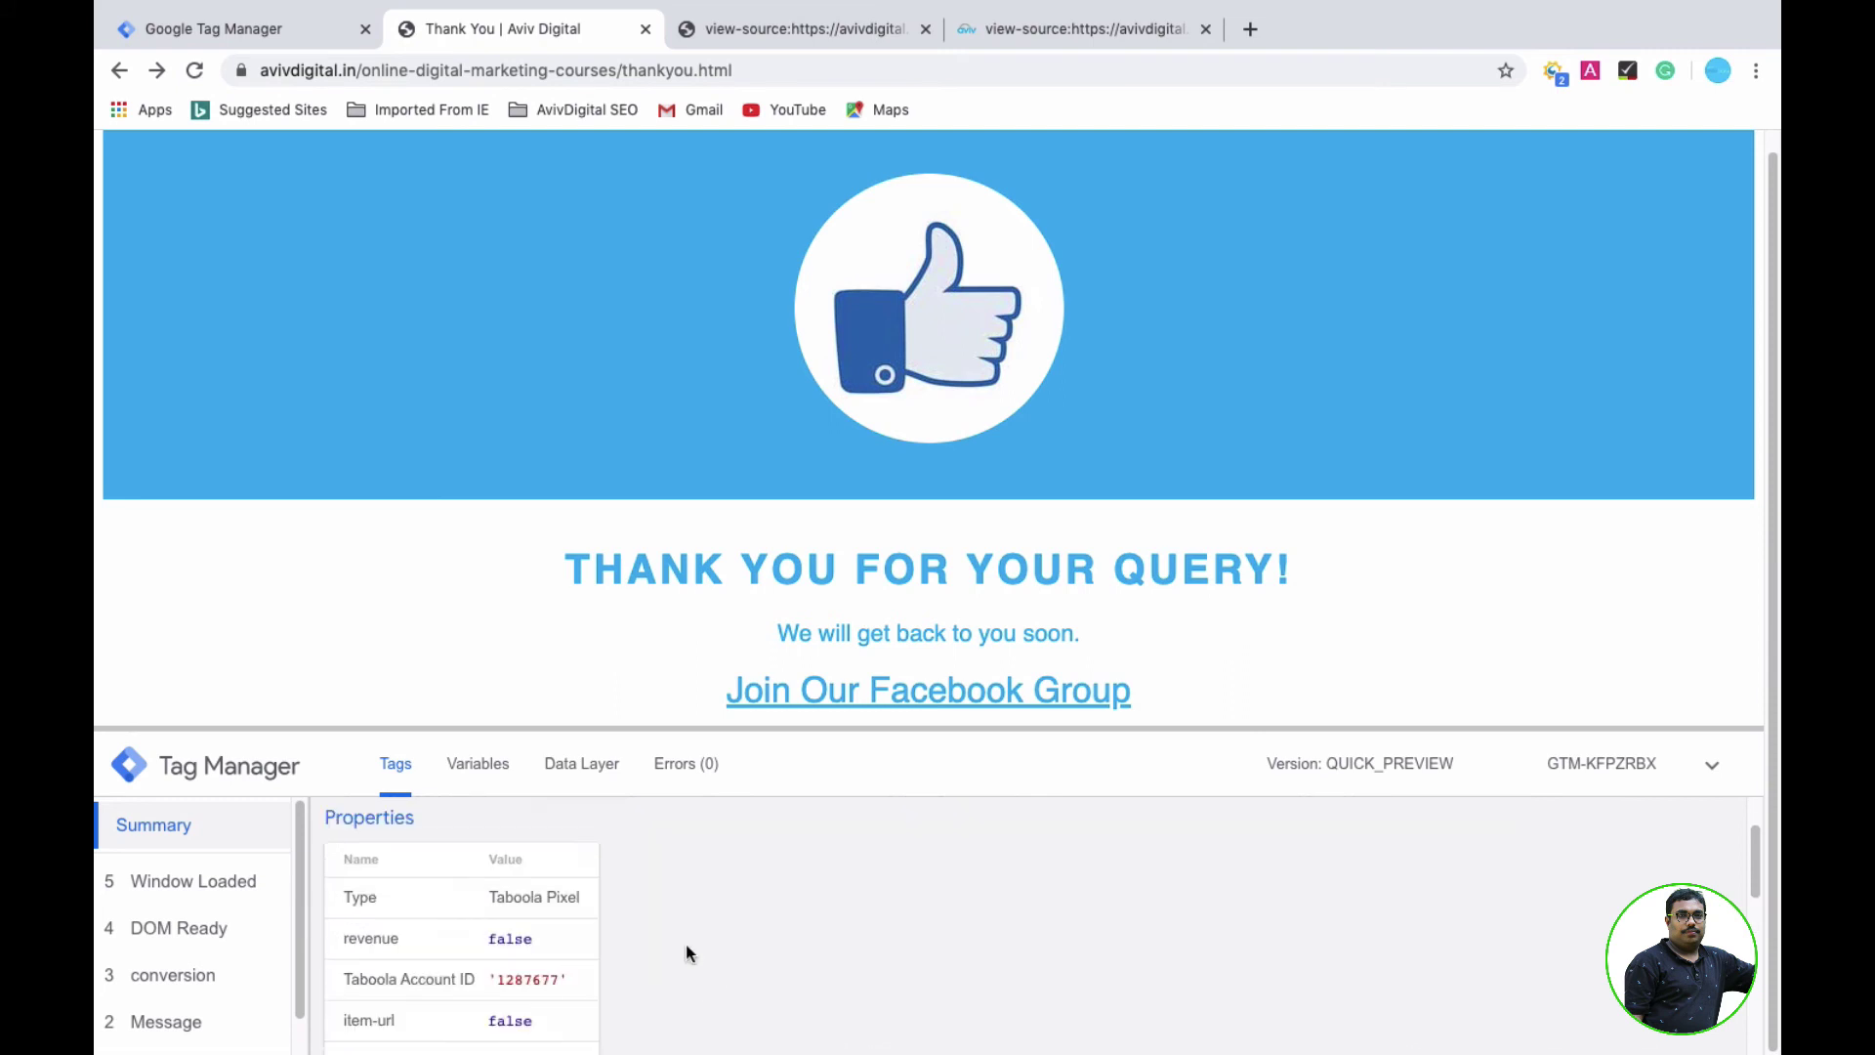
scroll(686, 947, "down", 3)
scroll(551, 964, "up", 4)
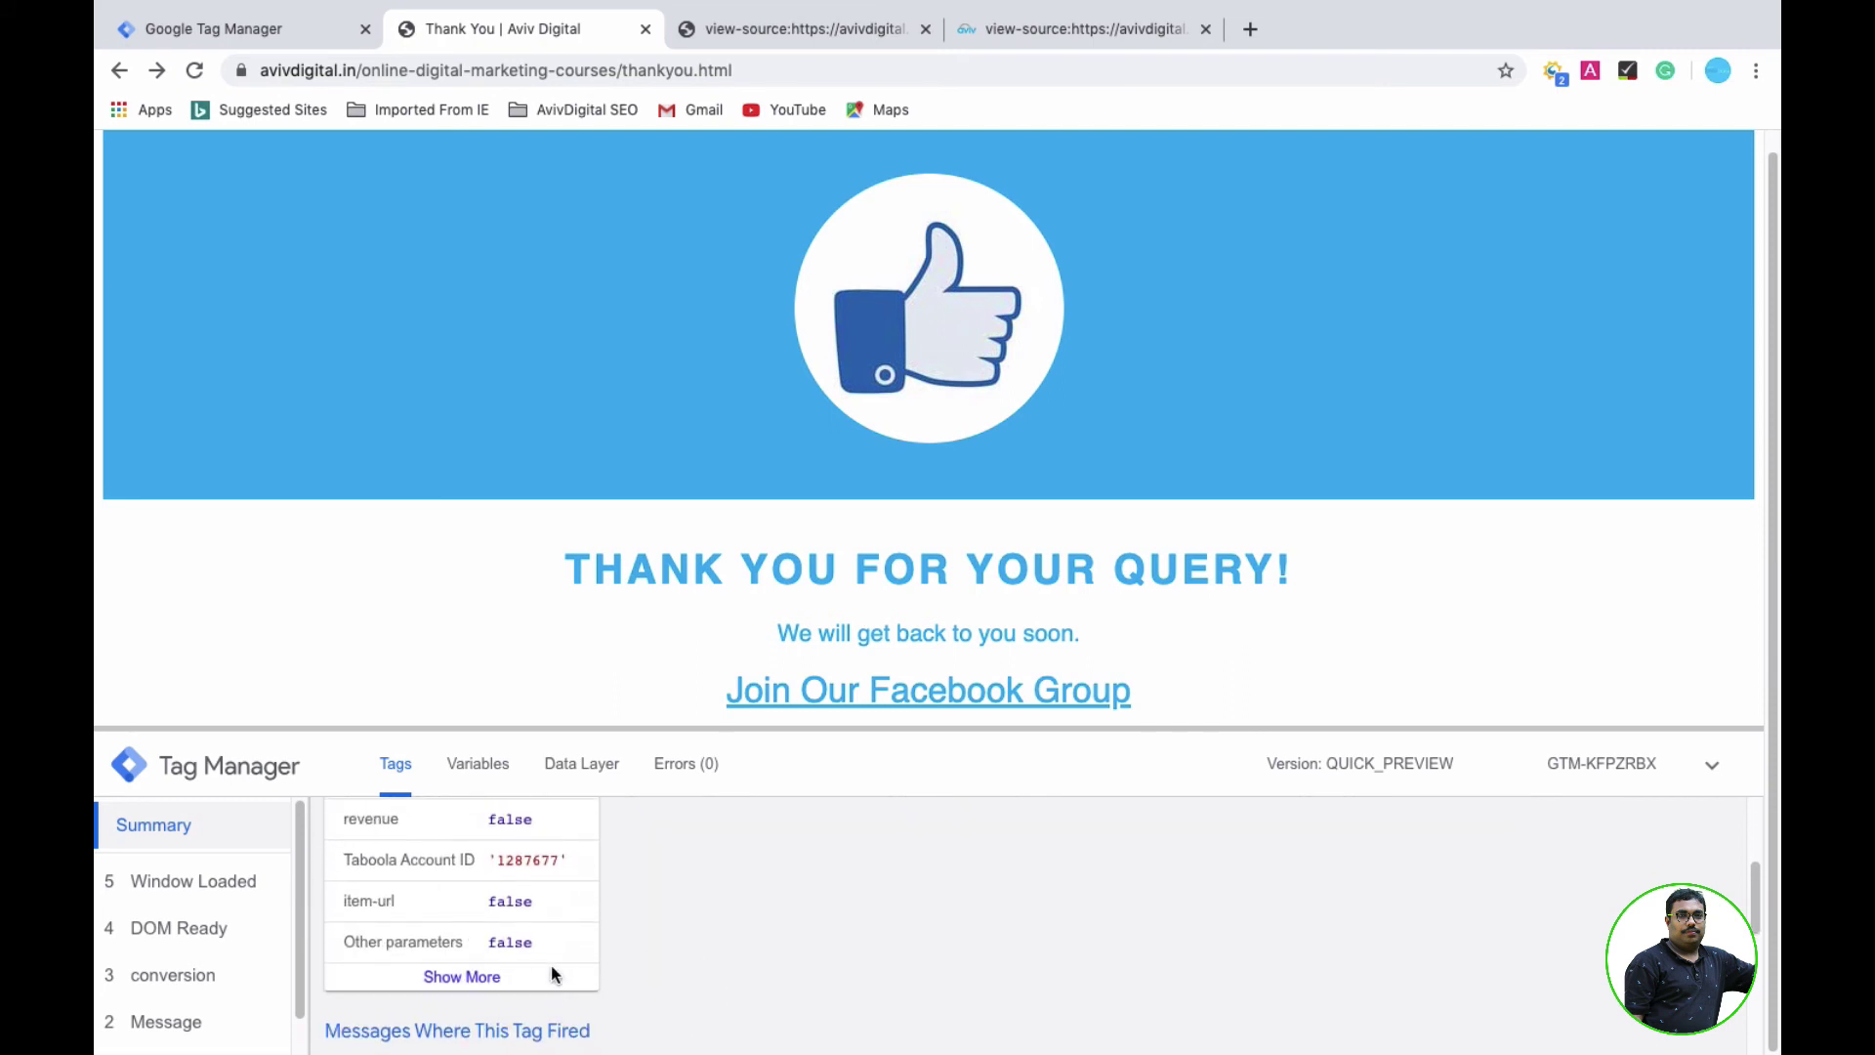
scroll(551, 964, "down", 1)
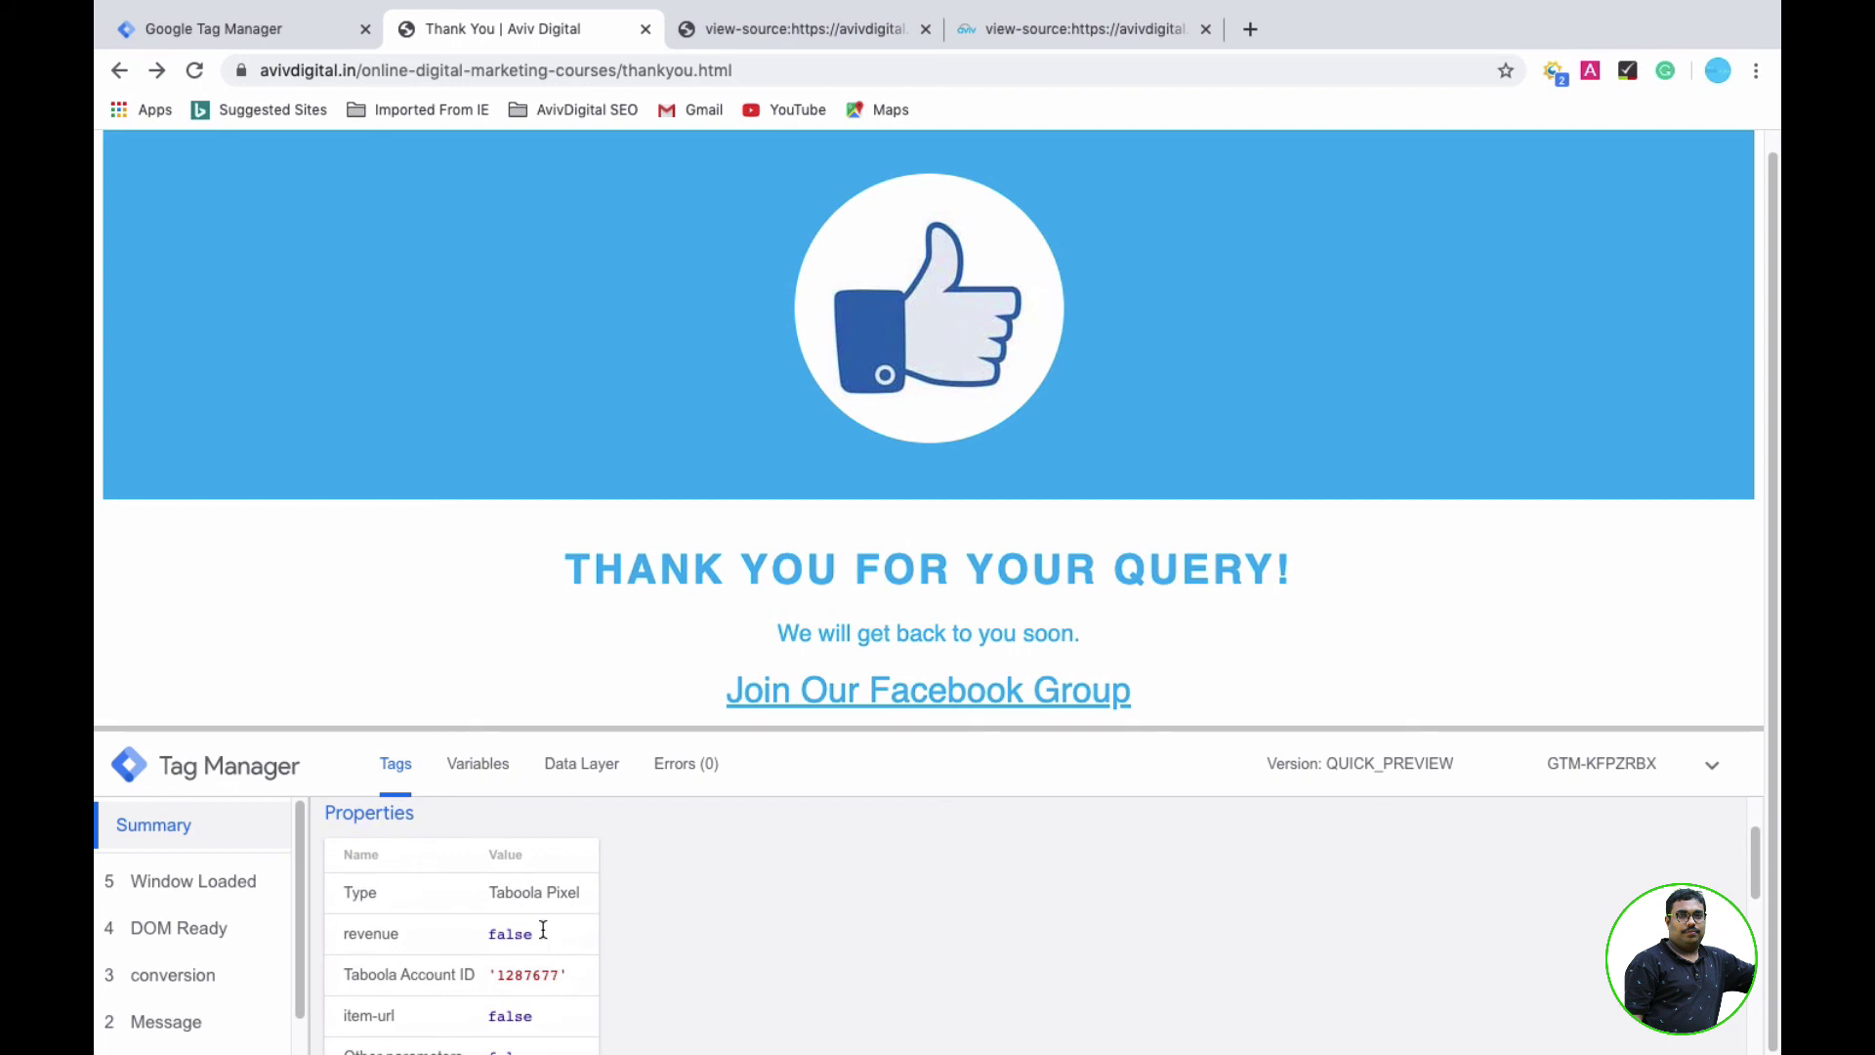
scroll(543, 929, "down", 4)
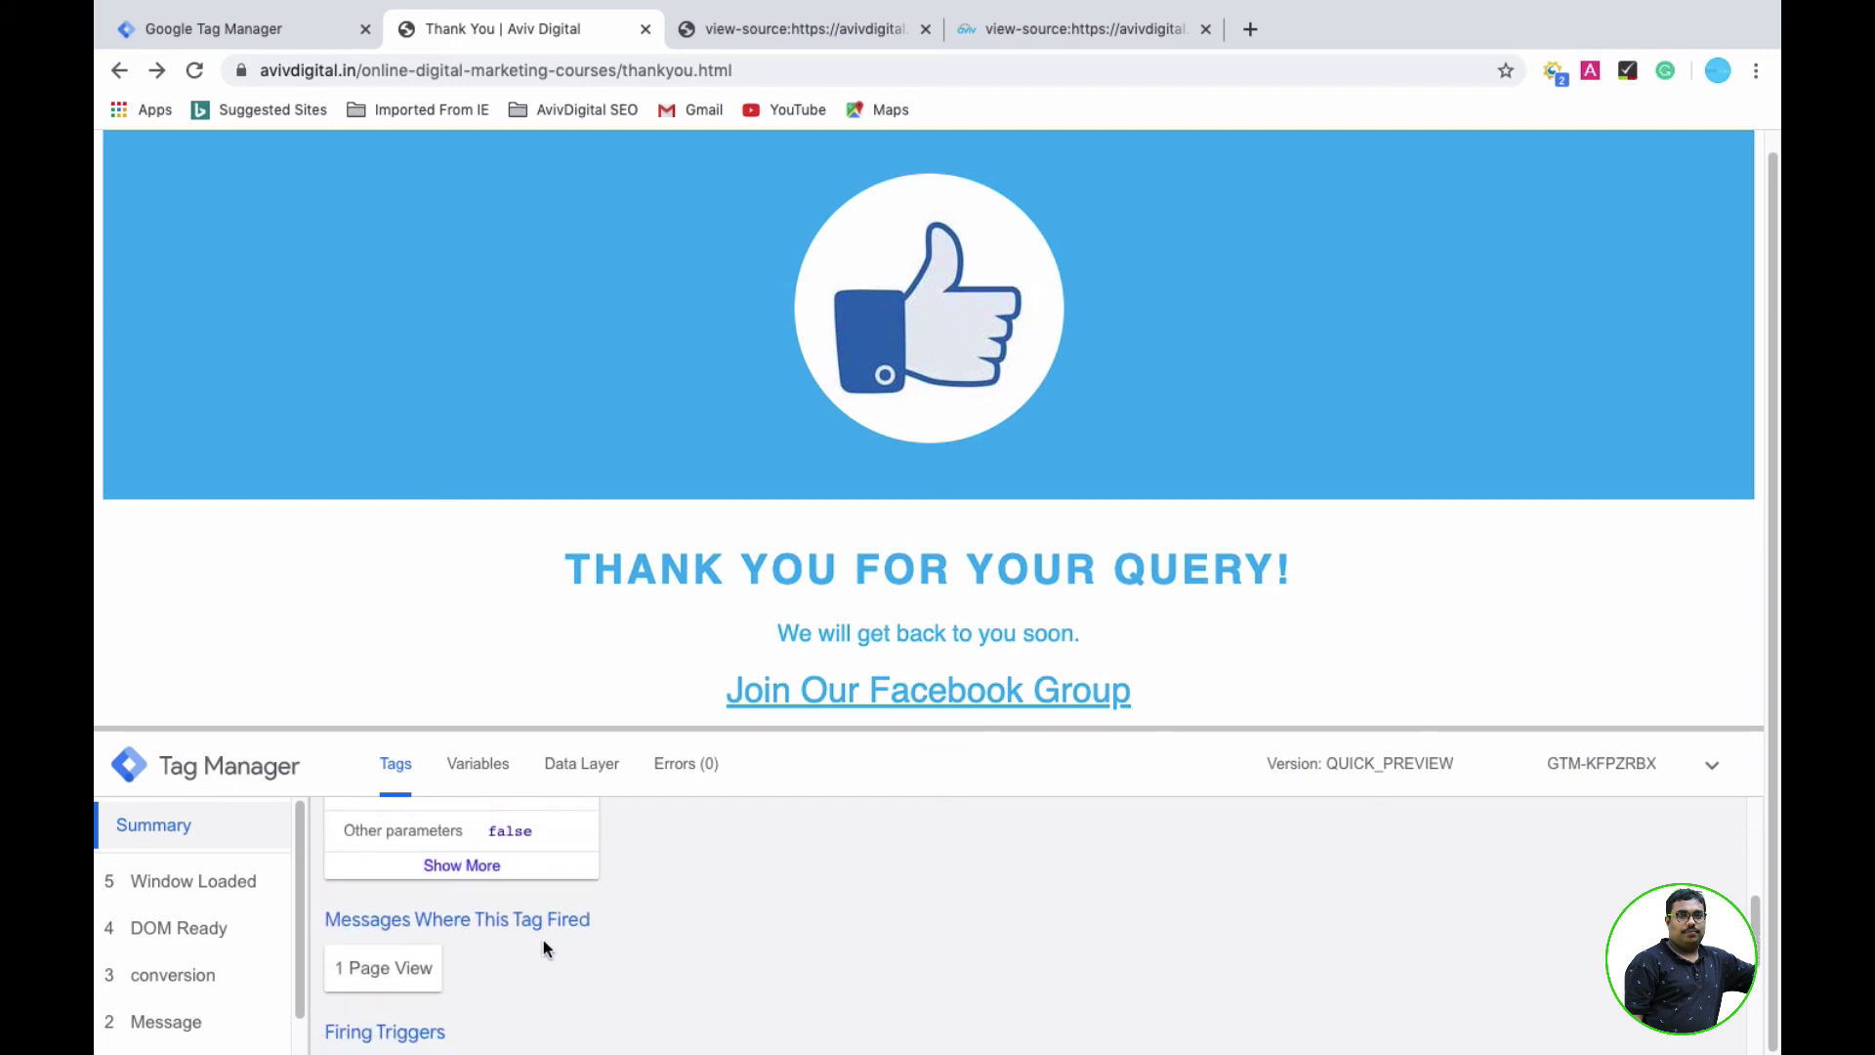
scroll(543, 940, "down", 5)
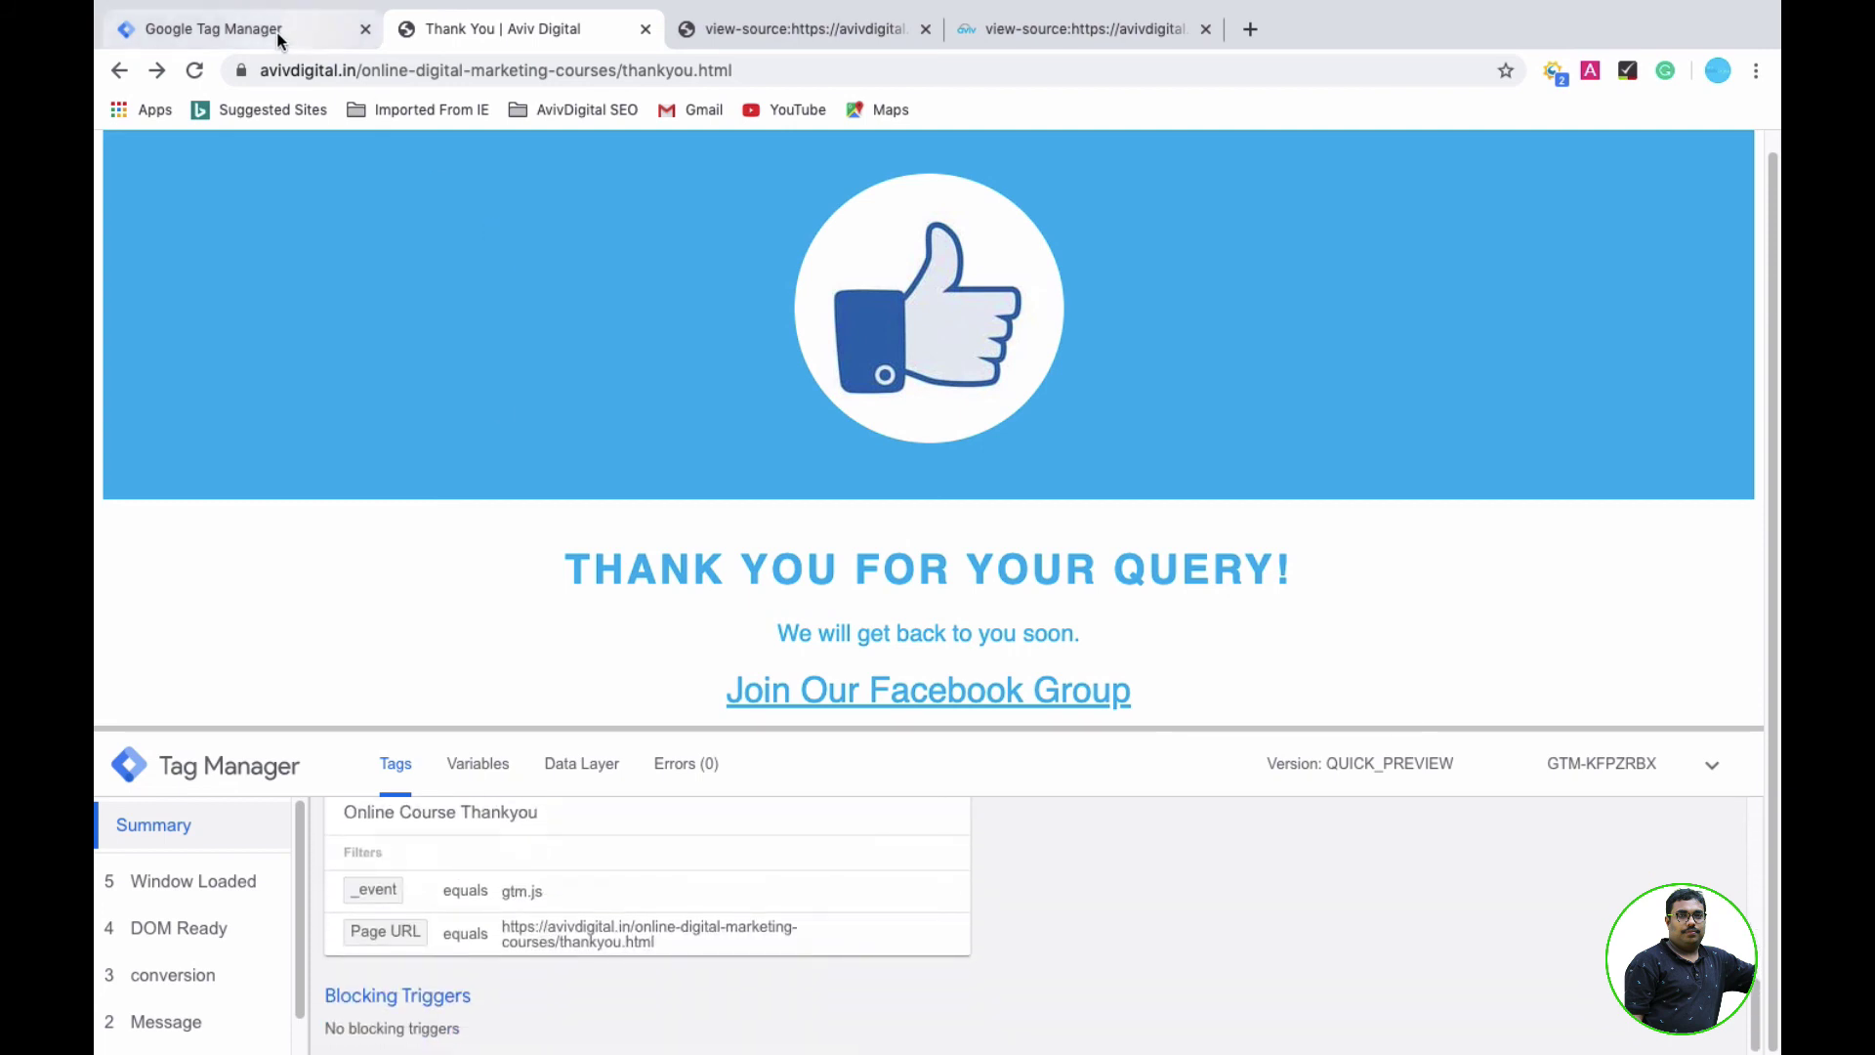